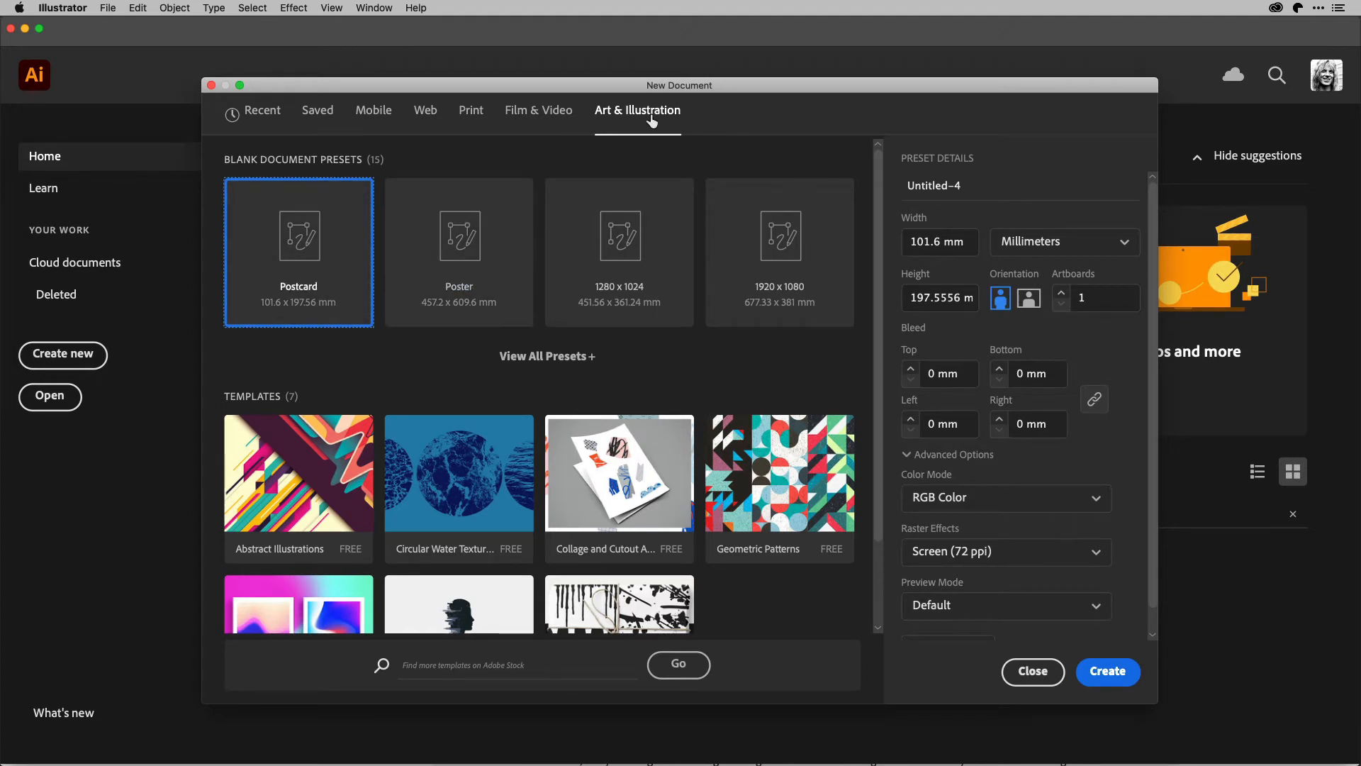
# Create a blank Postcard document and draw a rectangle covering the whole artboard.
pyautogui.doubleClick(306, 248)
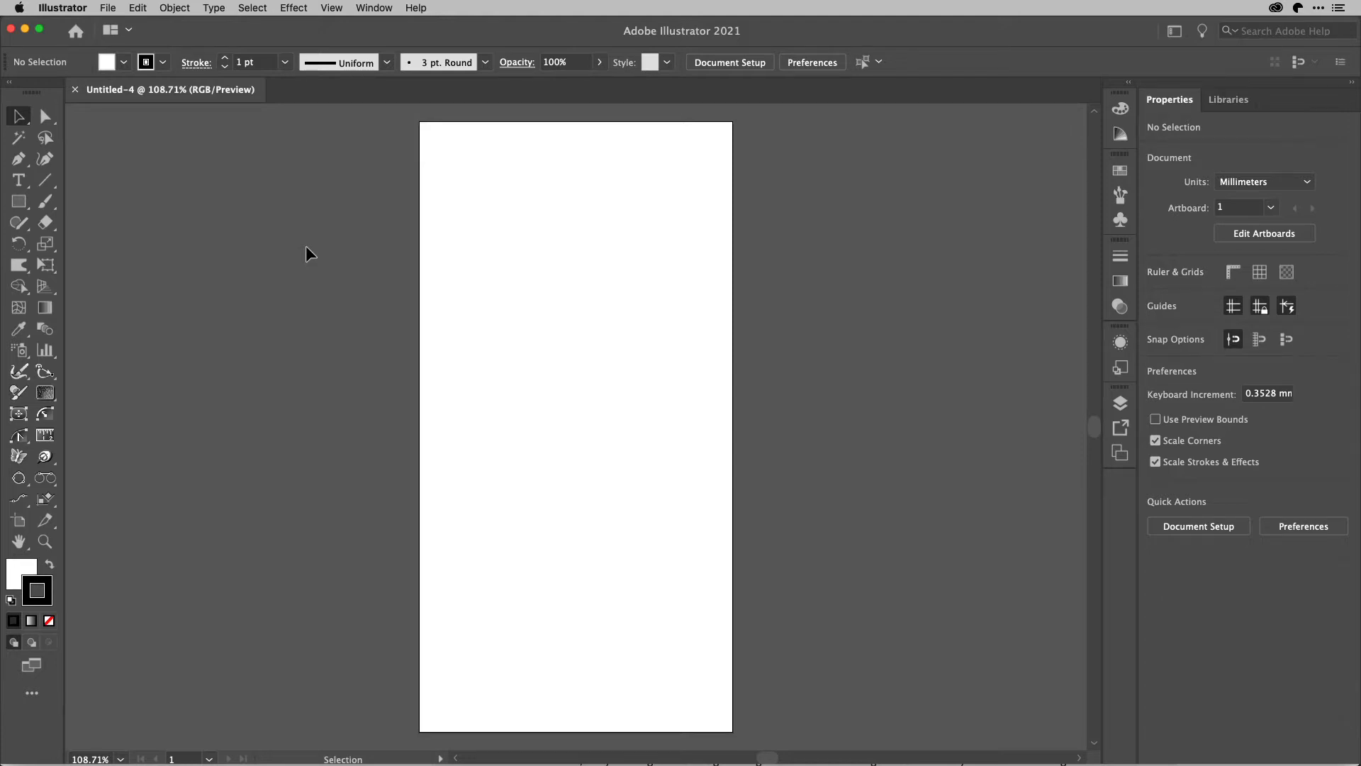
pyautogui.press('m')
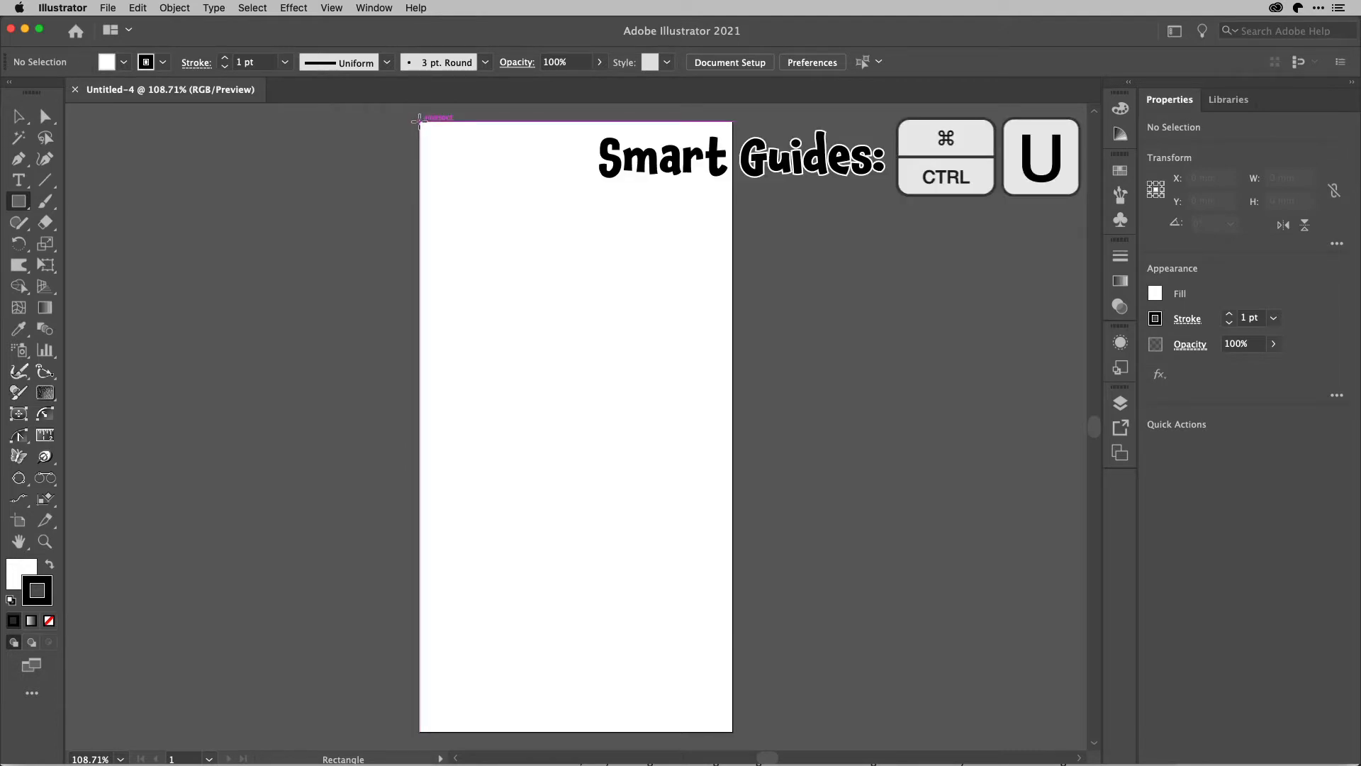
pyautogui.moveTo(419, 122); pyautogui.dragTo(733, 731)
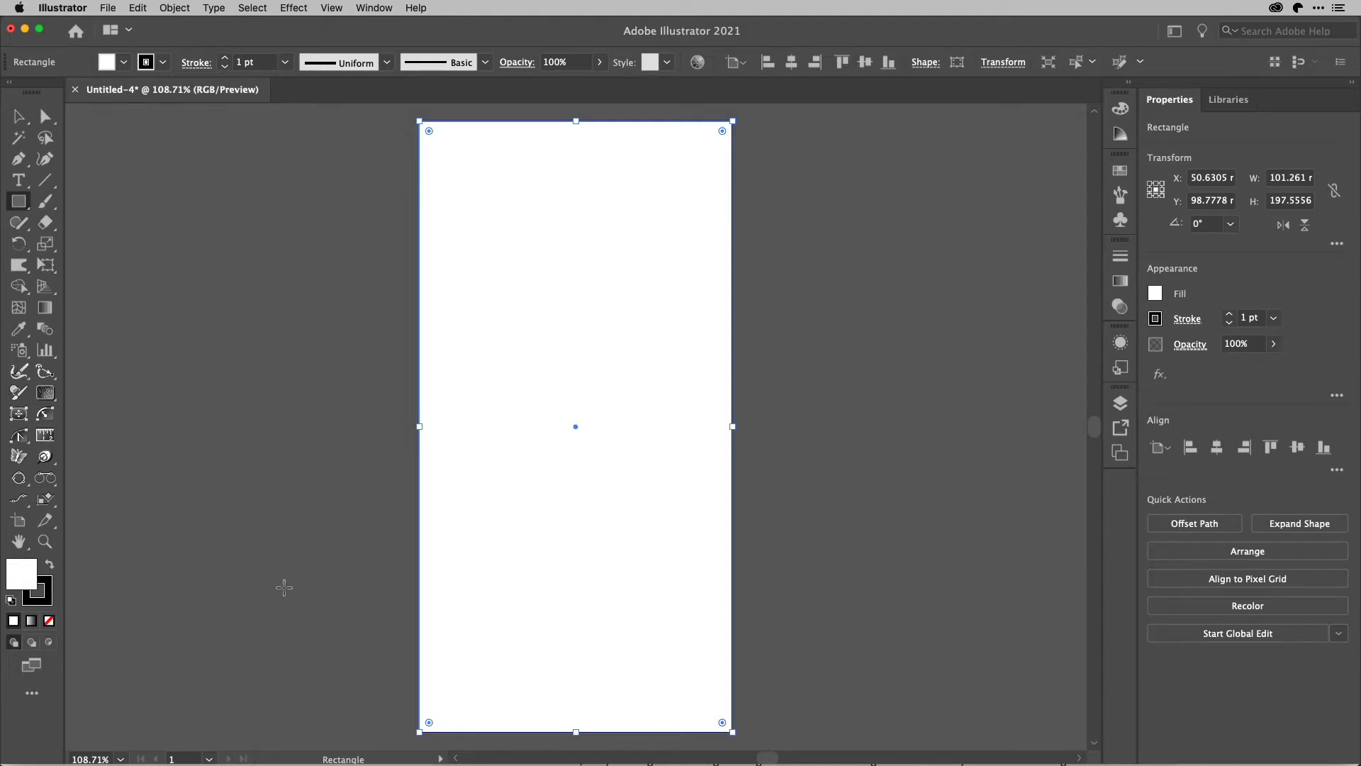
# Remove the stroke from the artboard-sized rectangle.
pyautogui.press('x')
pyautogui.press('x')
pyautogui.press('x')
pyautogui.press('x')
pyautogui.press('/')
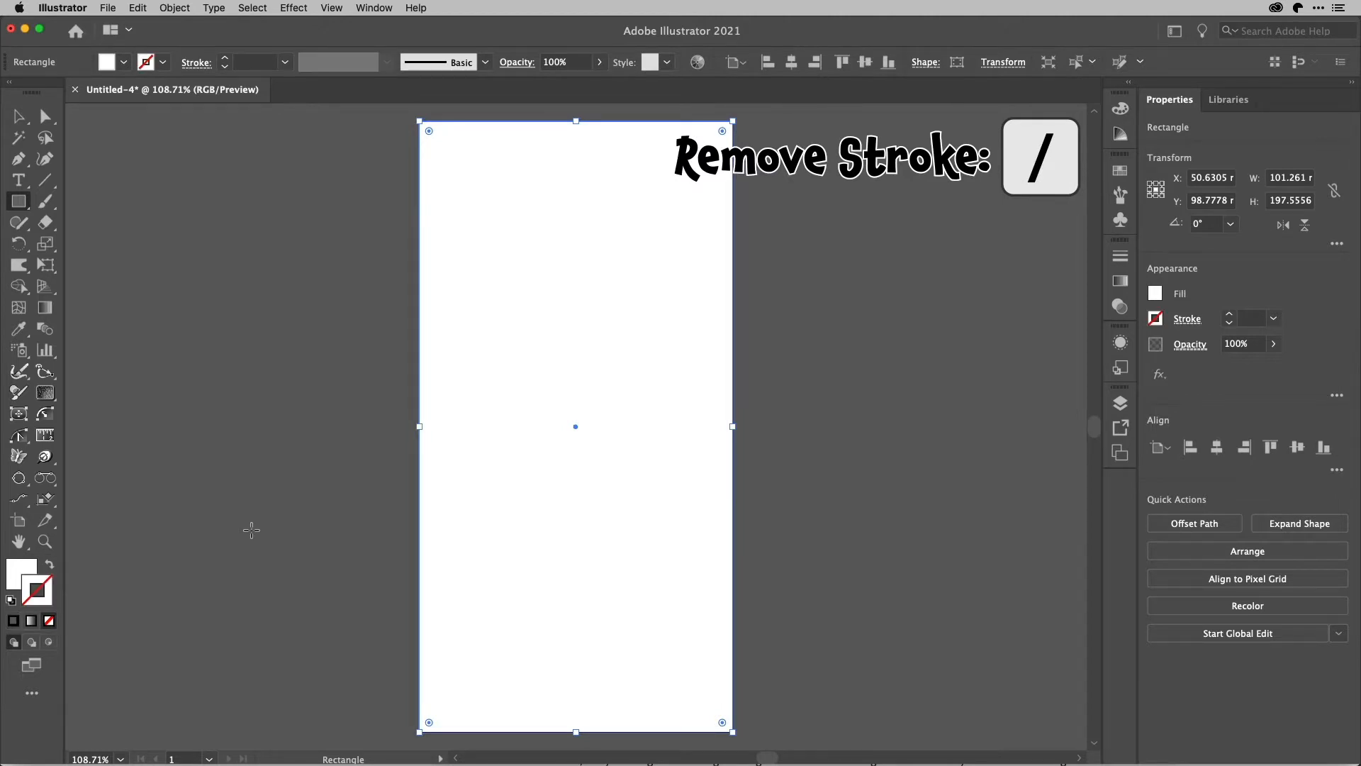
# Fill the rectangle with a freeform gradient drawn with points.
pyautogui.press('x')
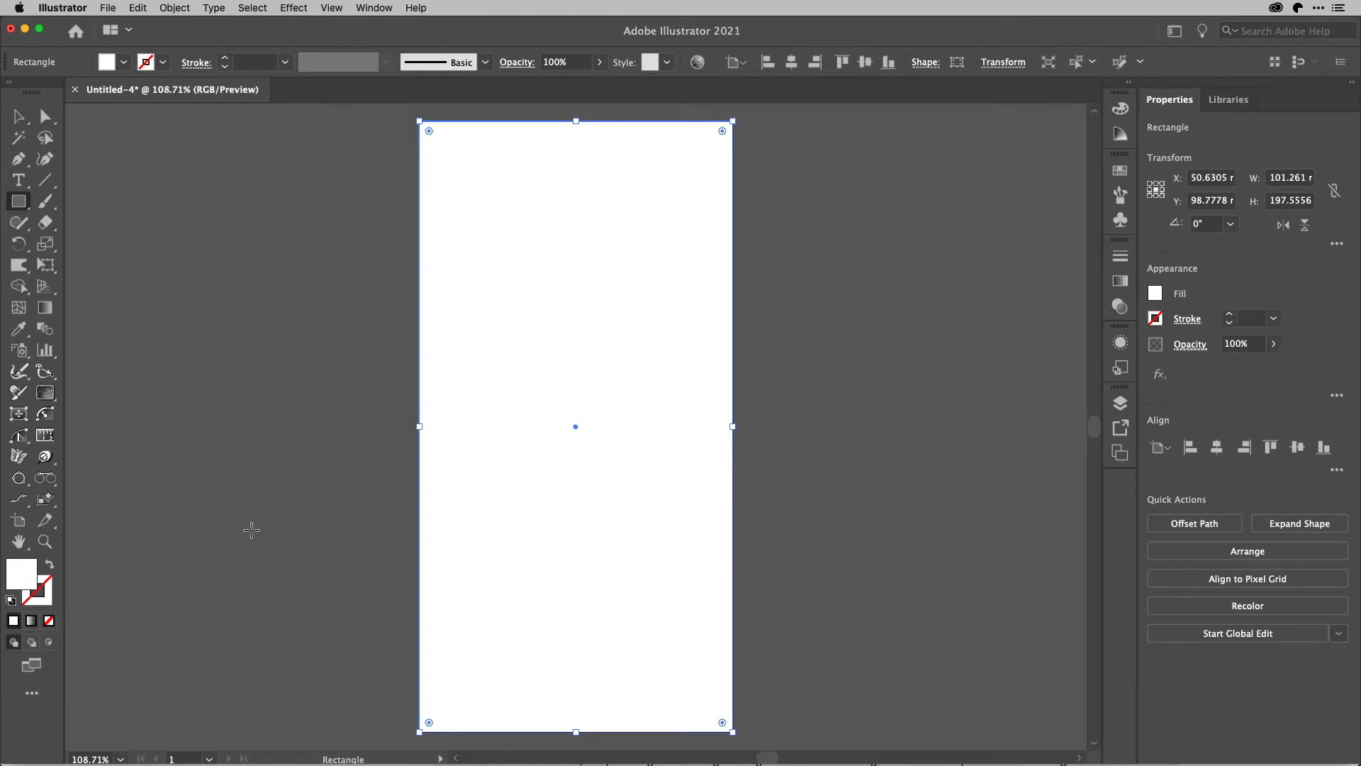
pyautogui.press('.')
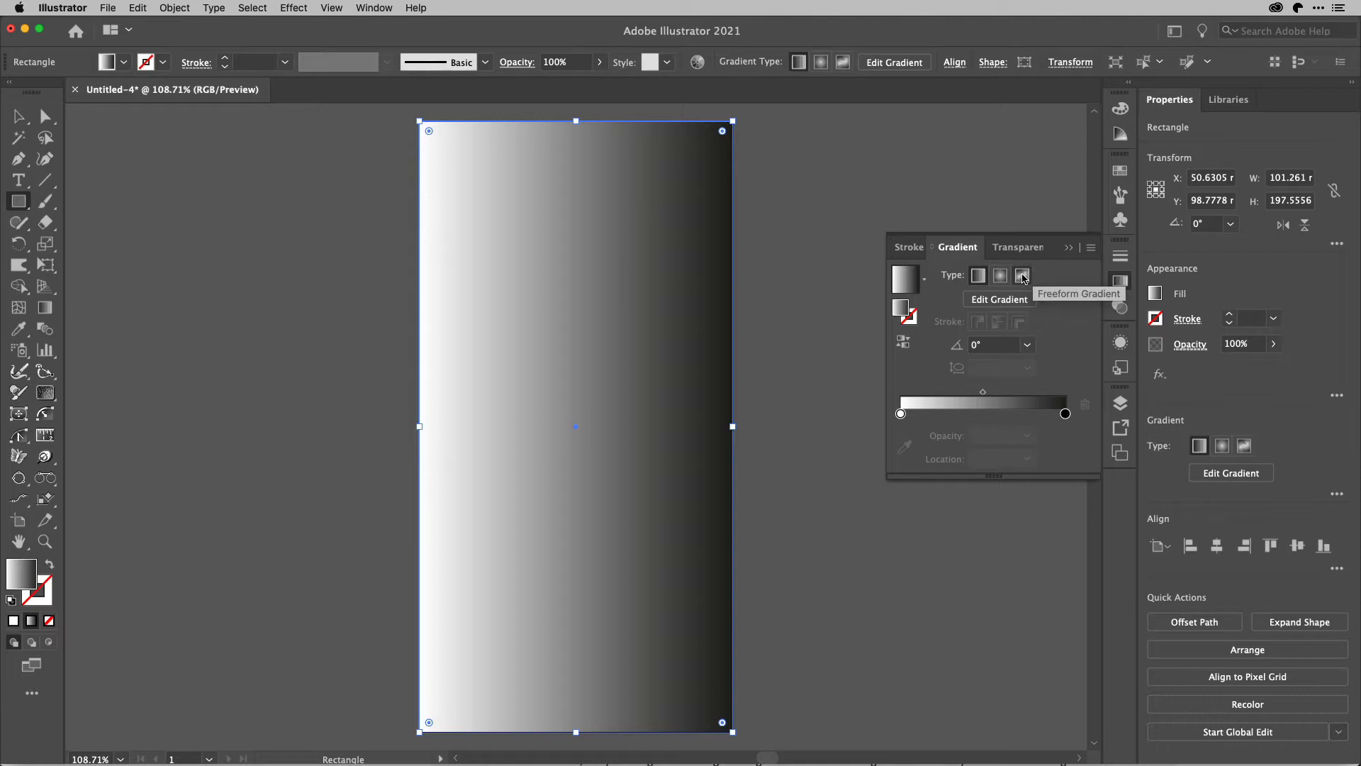
pyautogui.click(1024, 277)
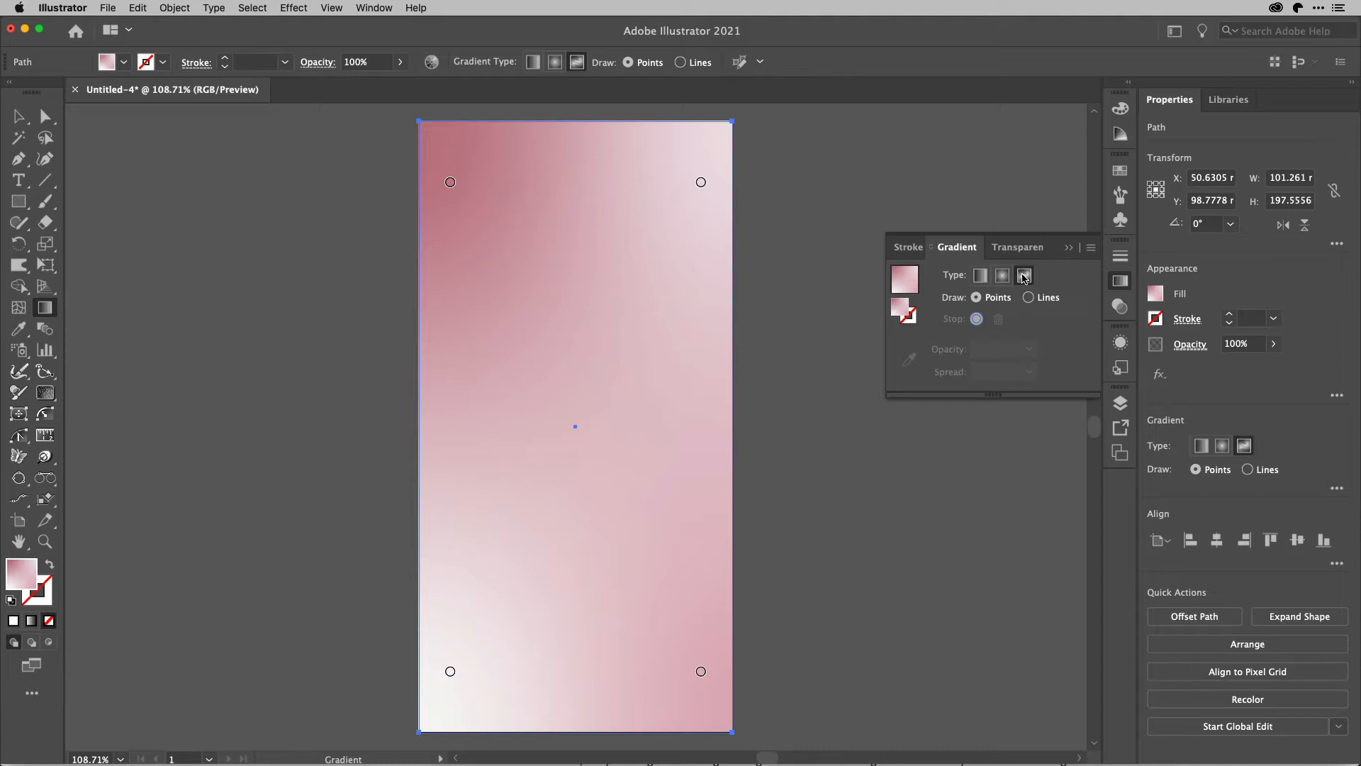
# Color the gradient's upper-left stop crimson pink and its upper-right stop light orange from the swatches.
pyautogui.doubleClick(451, 184)
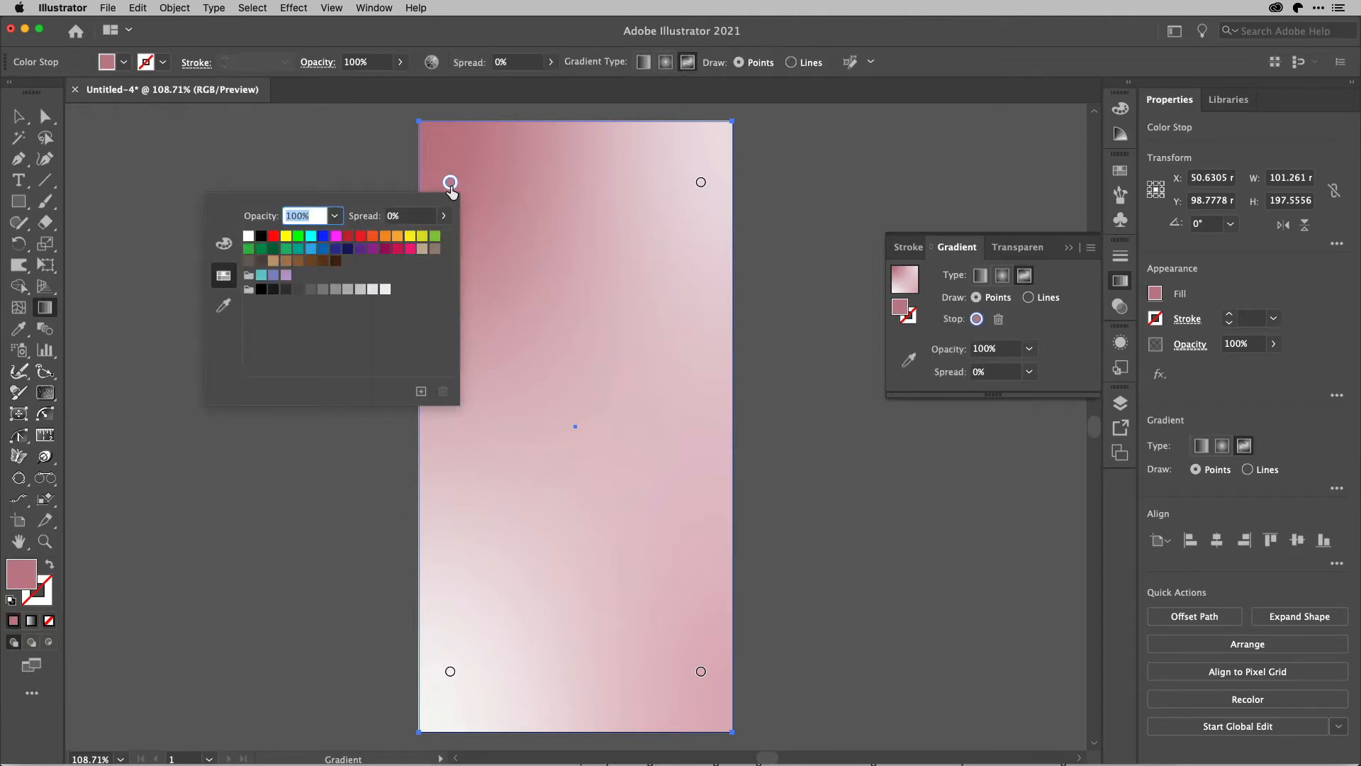
pyautogui.click(397, 249)
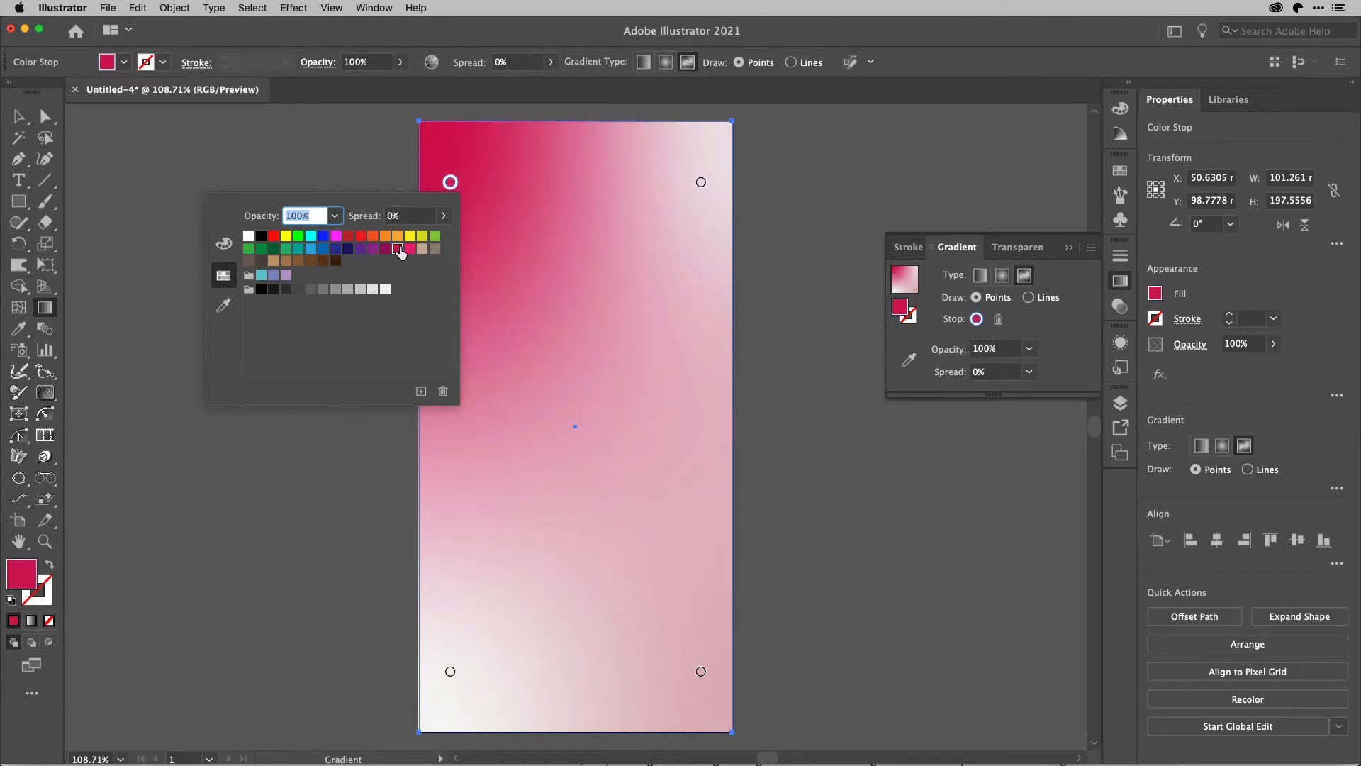
pyautogui.click(701, 184)
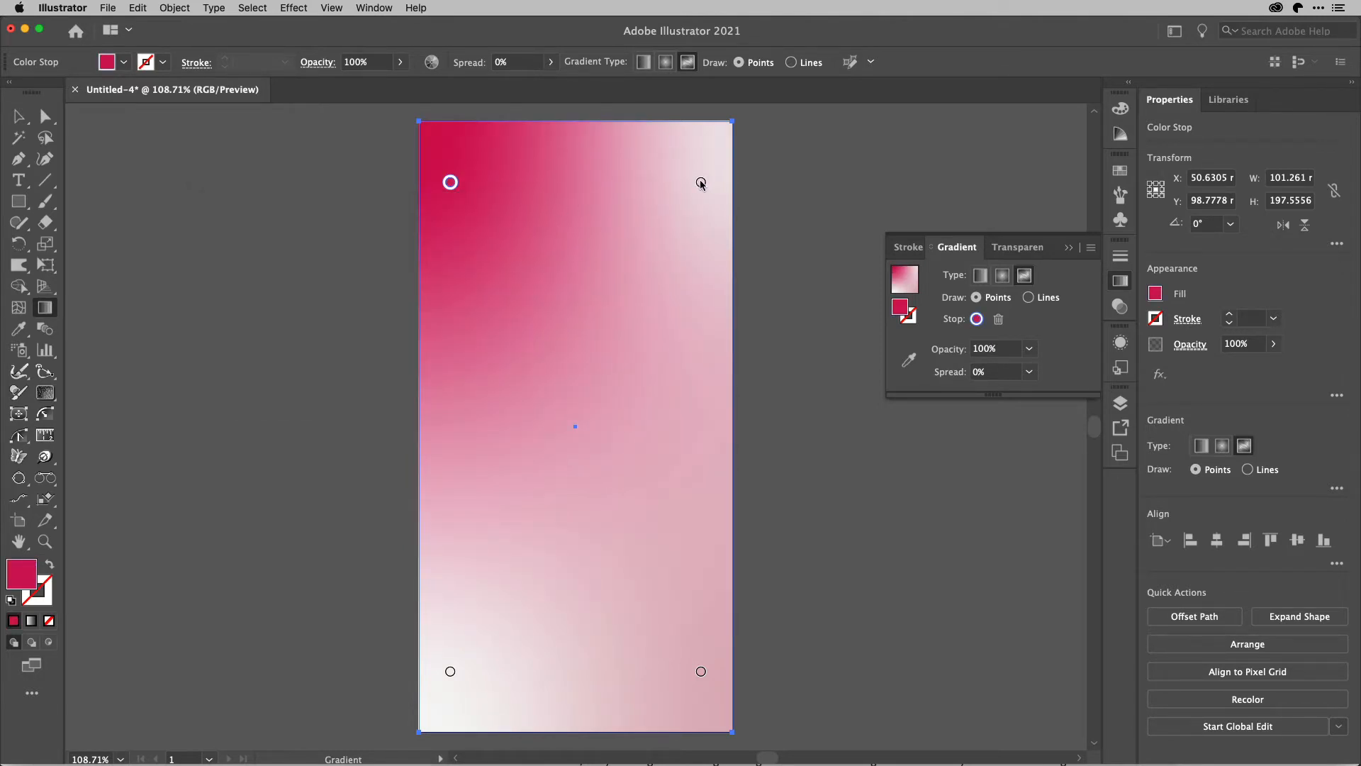
pyautogui.doubleClick(702, 183)
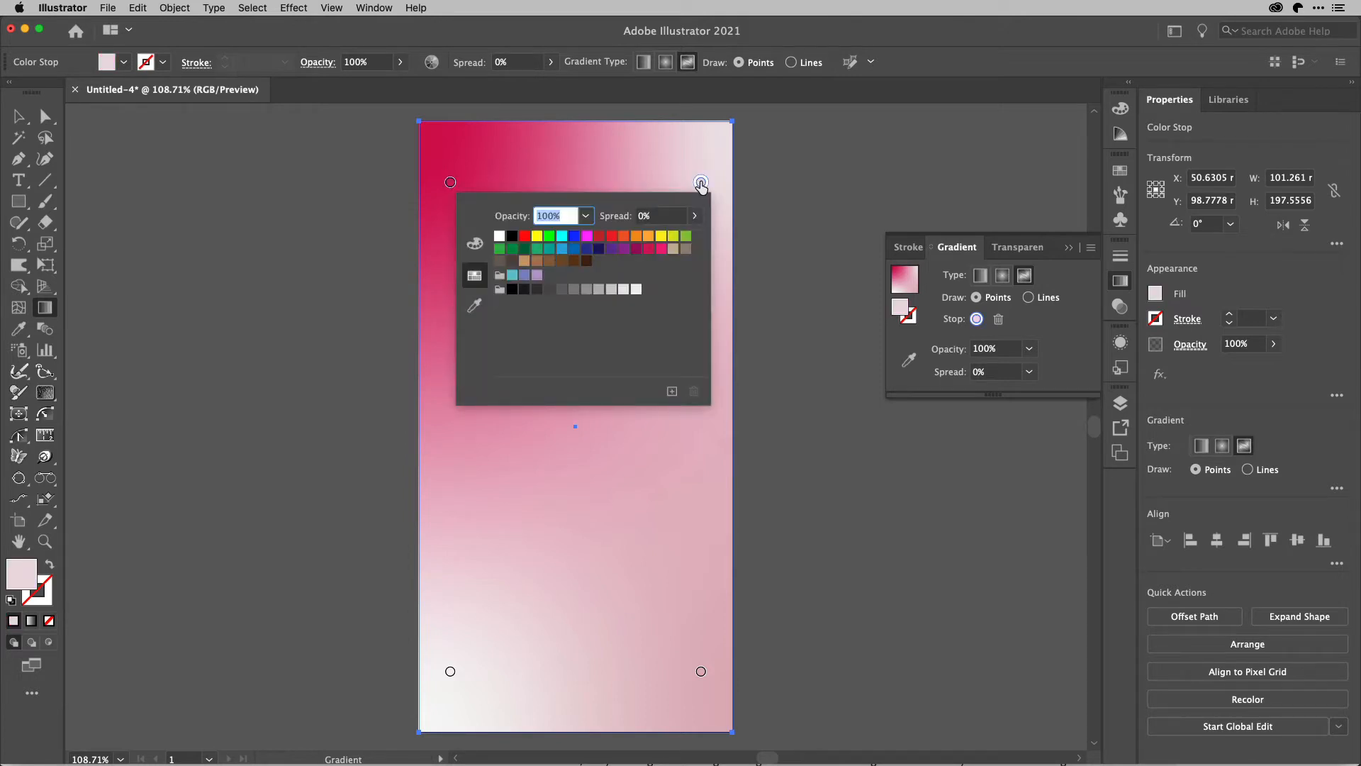
pyautogui.click(649, 236)
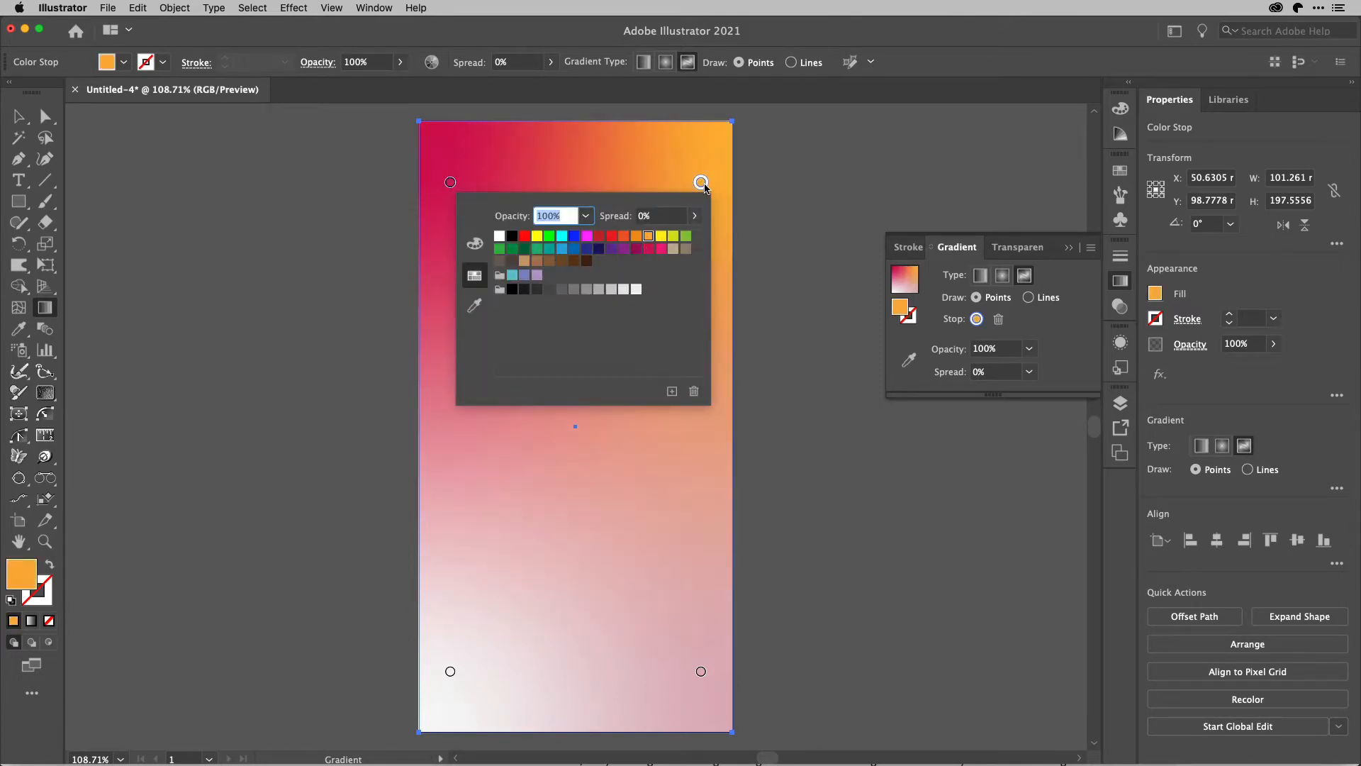
pyautogui.click(702, 184)
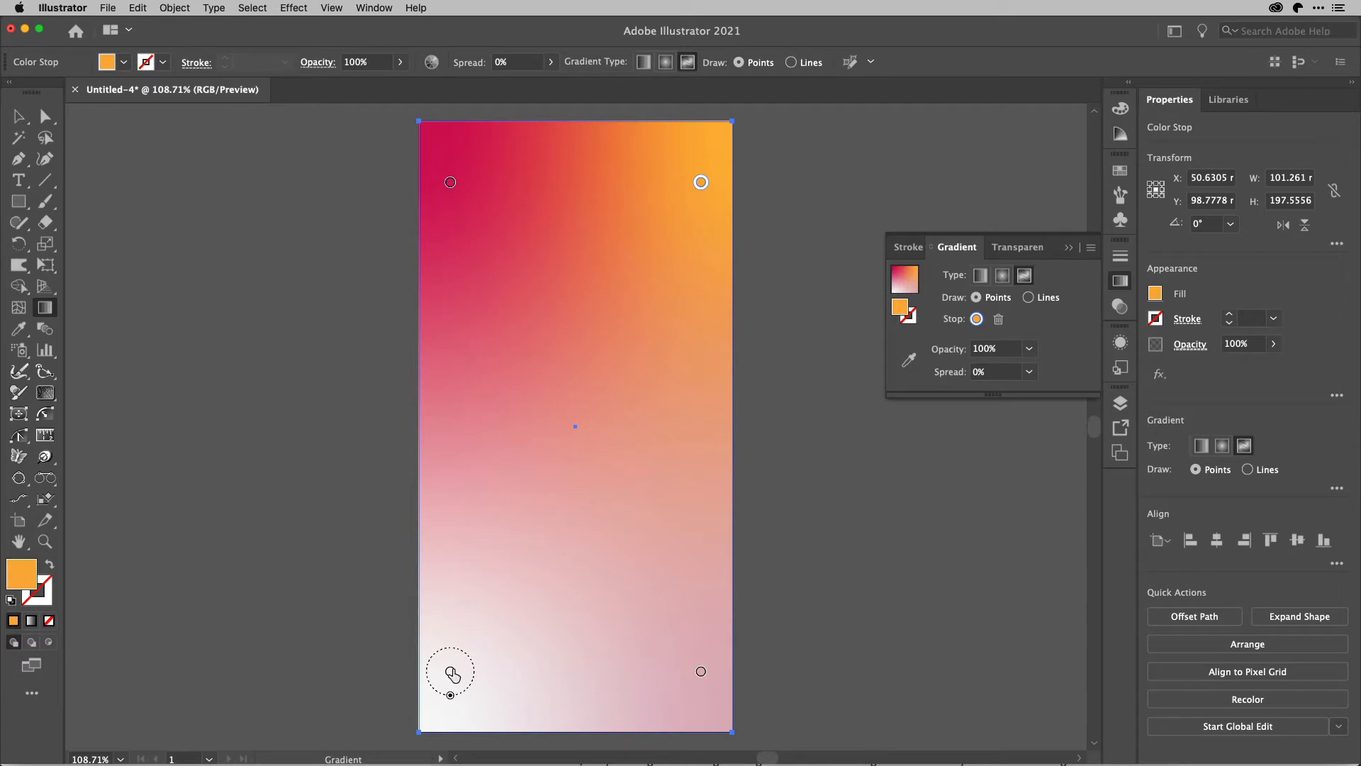
# Delete the two lower color stops from the freeform gradient.
pyautogui.click(451, 673)
pyautogui.press('Delete')
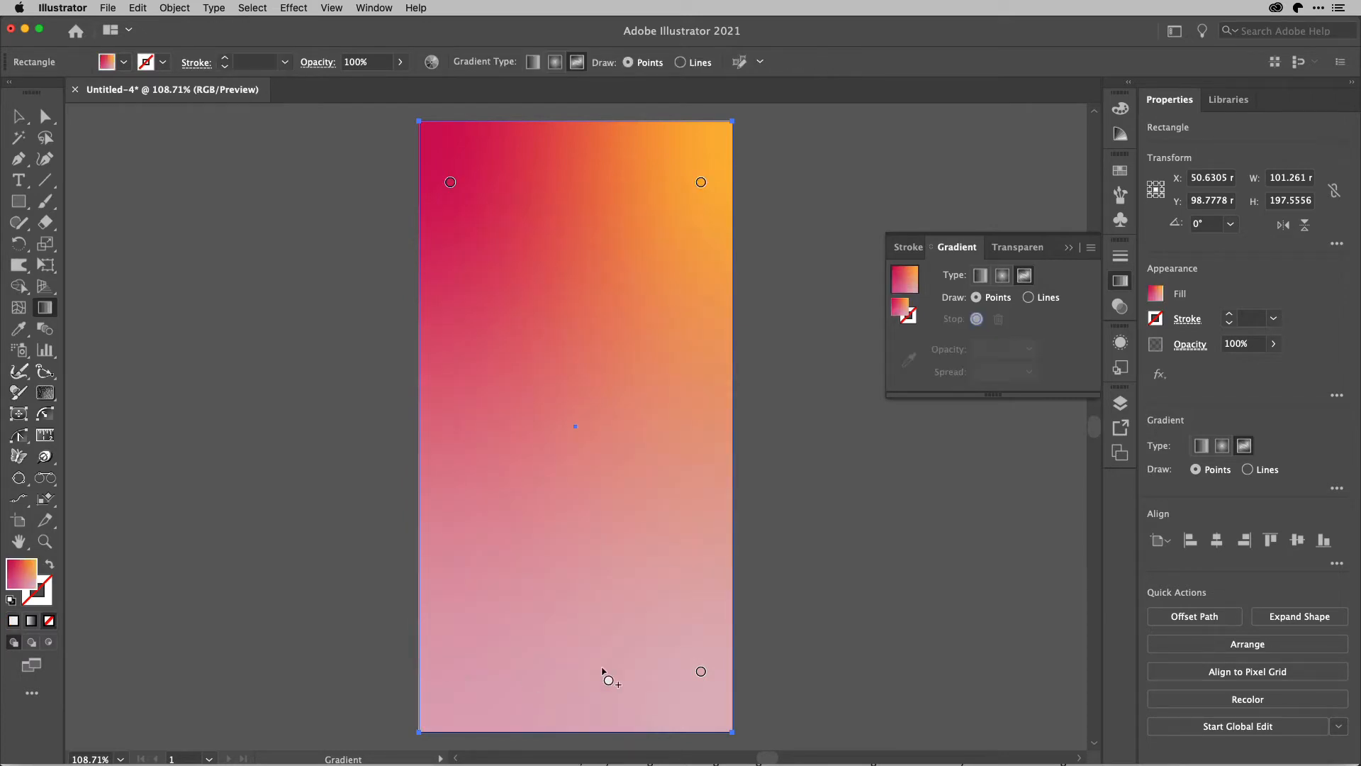
pyautogui.click(701, 672)
pyautogui.press('Delete')
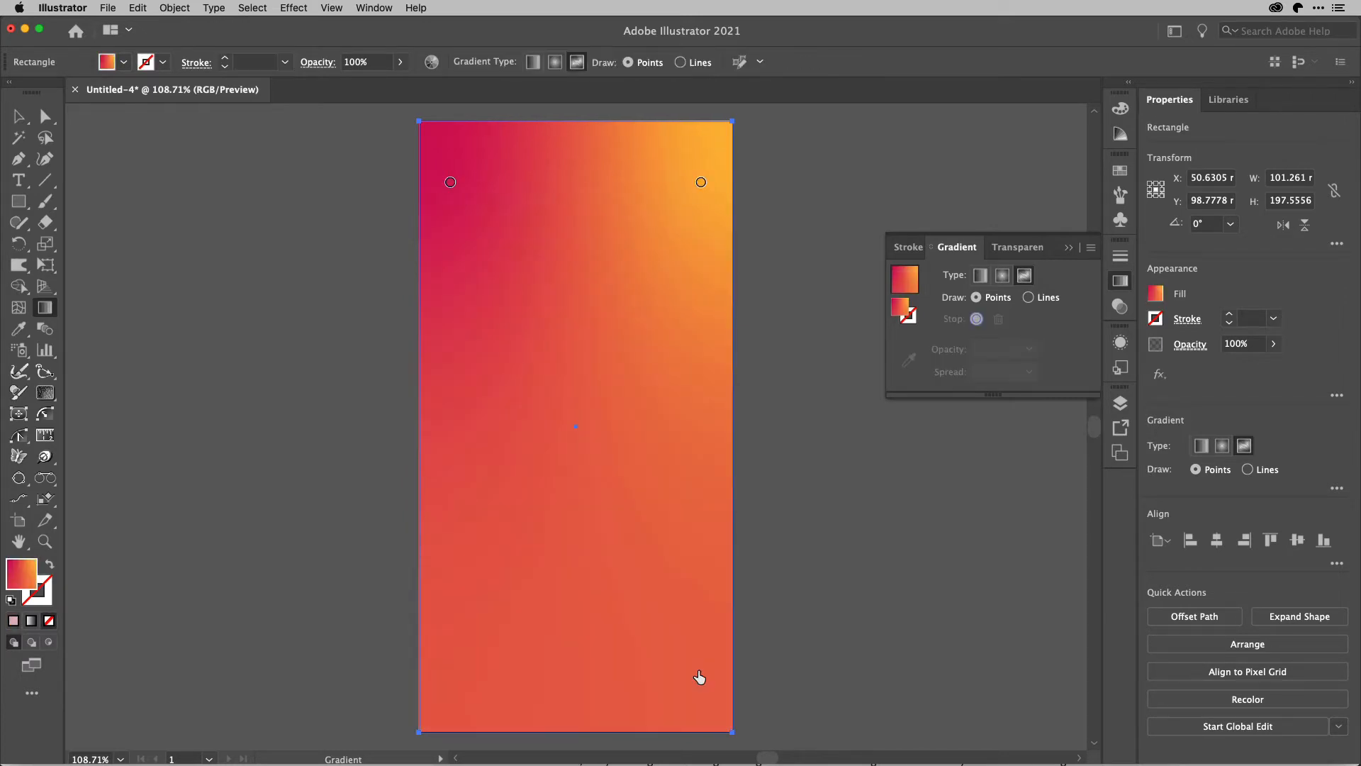
# Add crimson color stops in the rectangle's lower-left and lower-right corners, matching the upper-left stop.
pyautogui.click(451, 183)
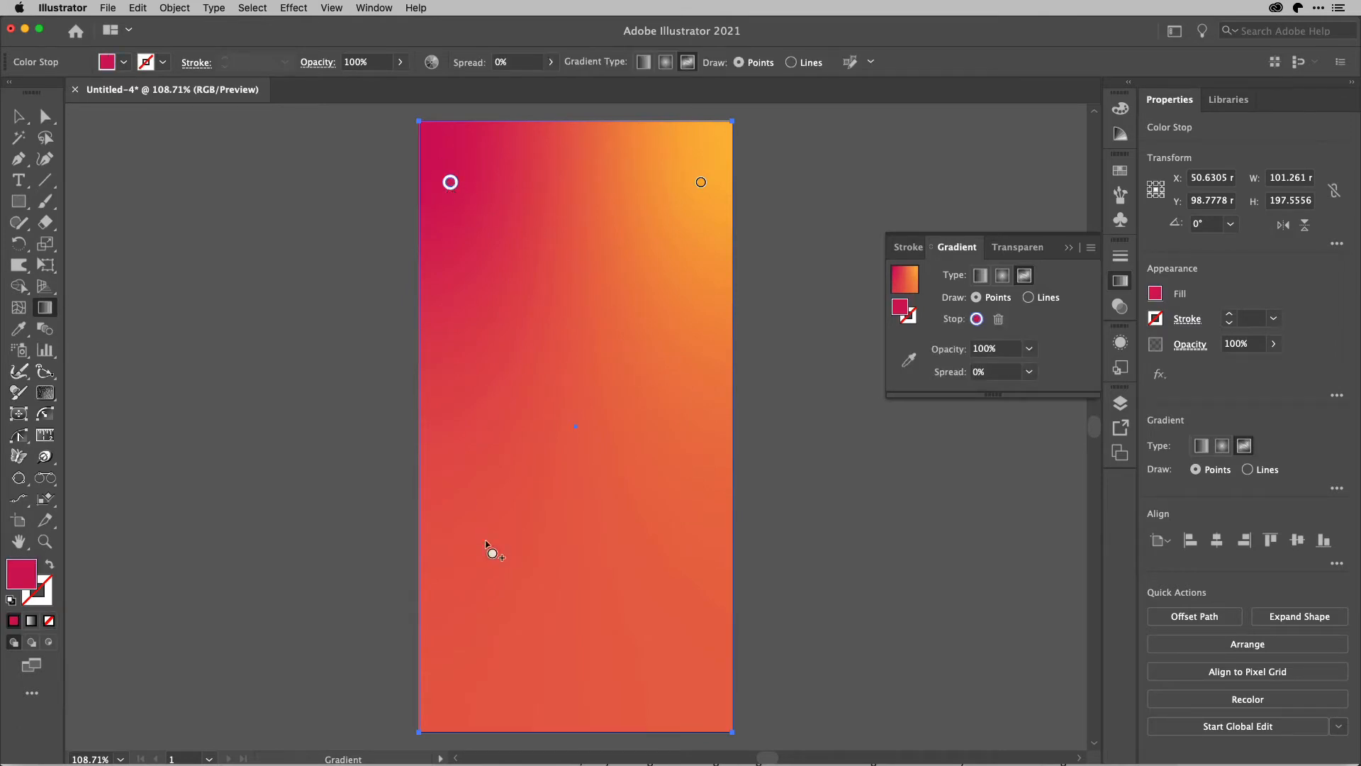
pyautogui.click(452, 685)
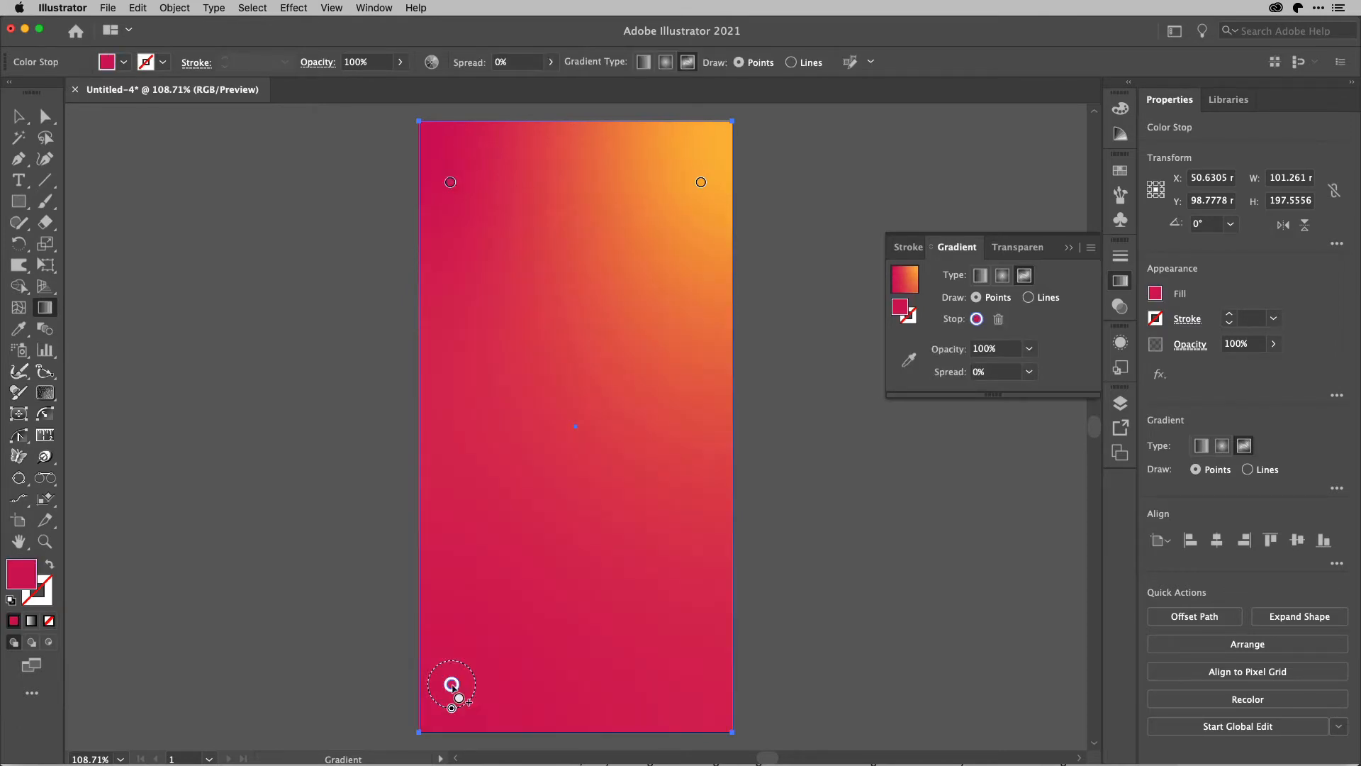
pyautogui.click(666, 672)
pyautogui.moveTo(667, 673); pyautogui.dragTo(683, 674)
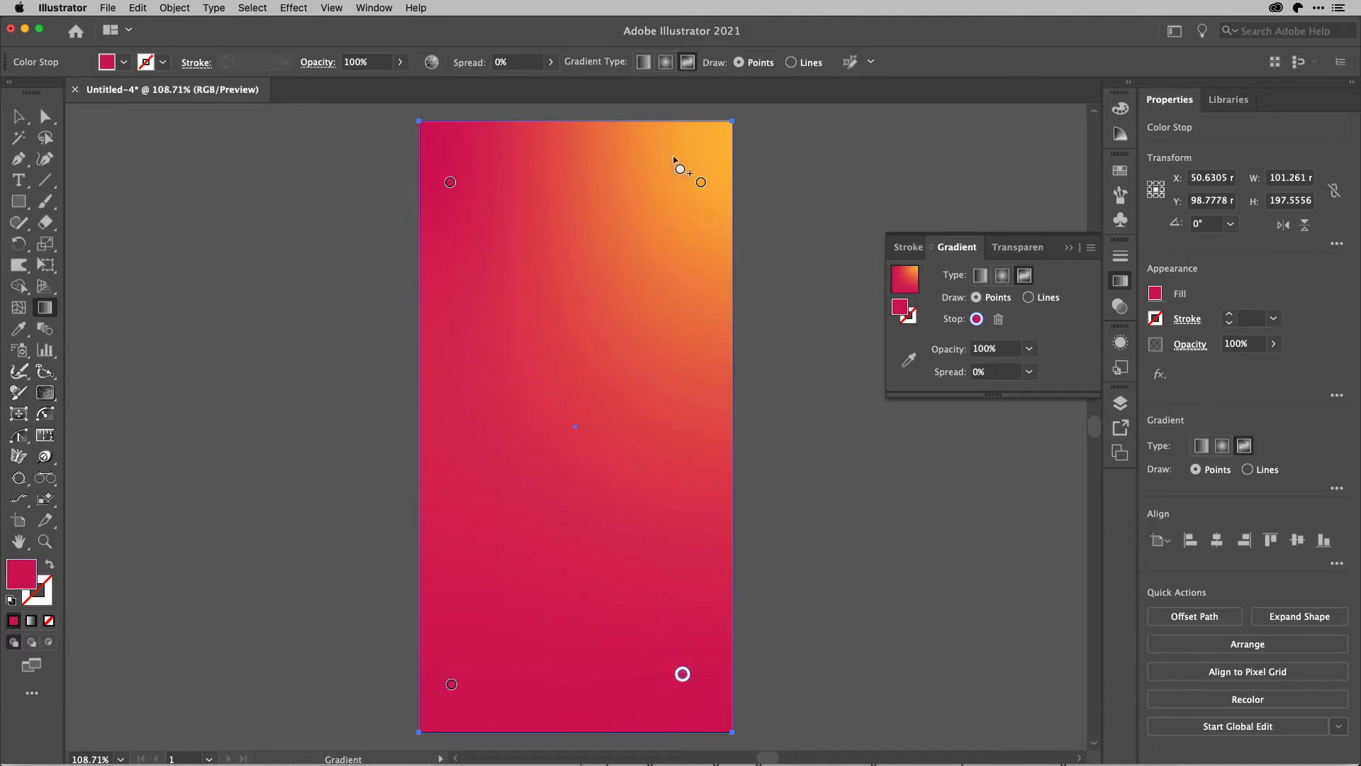
# Add a crimson stop near the upper-right corner, move the orange stop to the upper middle, and adjust the upper crimson stops around it.
pyautogui.click(658, 182)
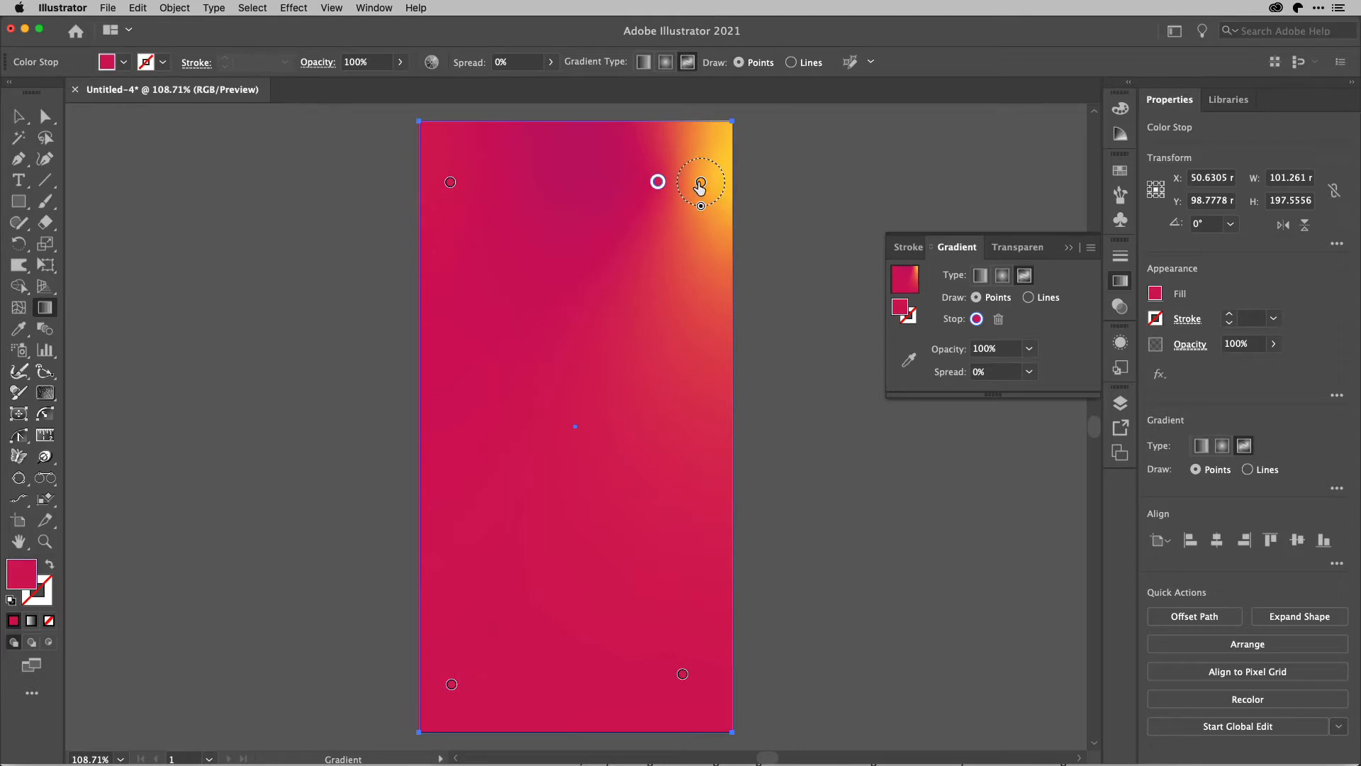
pyautogui.moveTo(701, 182); pyautogui.dragTo(592, 307)
pyautogui.click(658, 185)
pyautogui.moveTo(658, 186); pyautogui.dragTo(680, 222)
pyautogui.moveTo(451, 183); pyautogui.dragTo(456, 165)
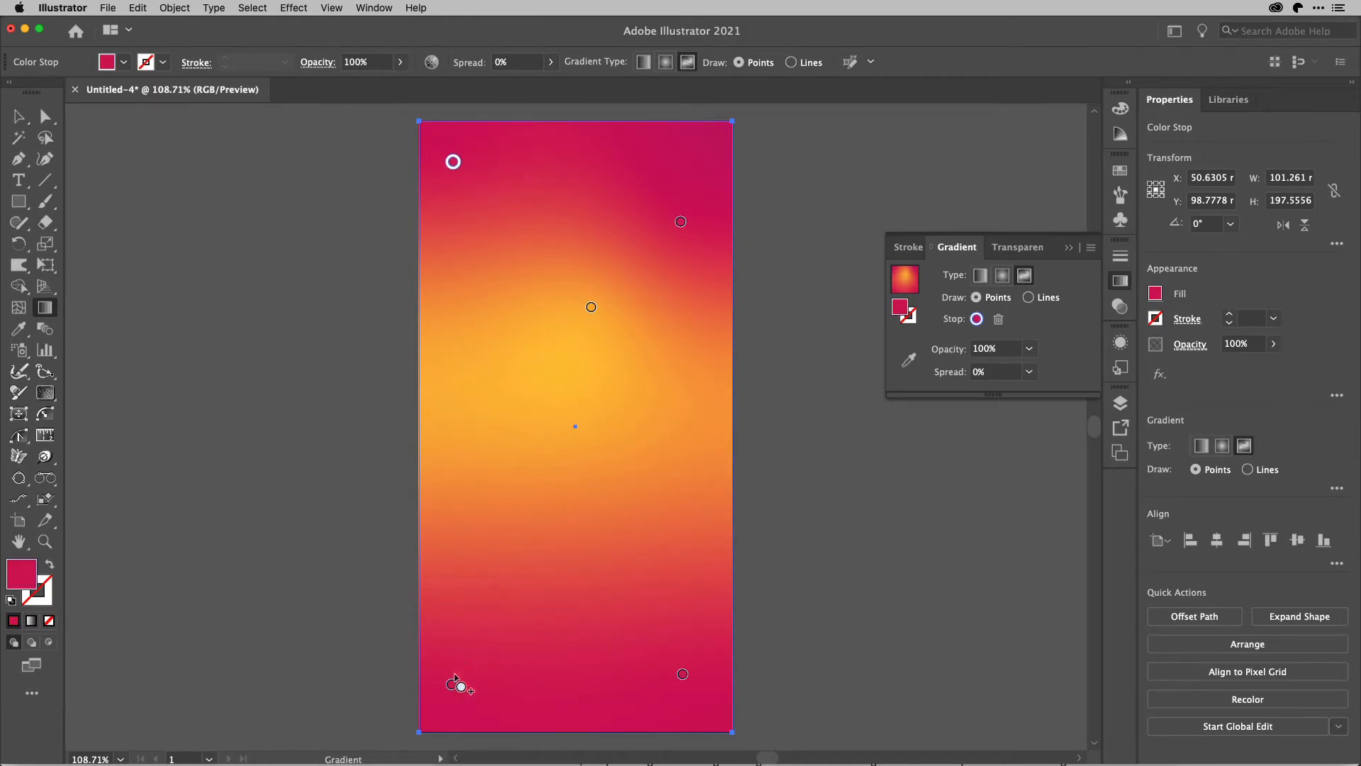
# Move the lower-left stop slightly inward and add a crimson stop above the lower-right one with a 61% spread.
pyautogui.moveTo(452, 685); pyautogui.dragTo(471, 628)
pyautogui.click(567, 553)
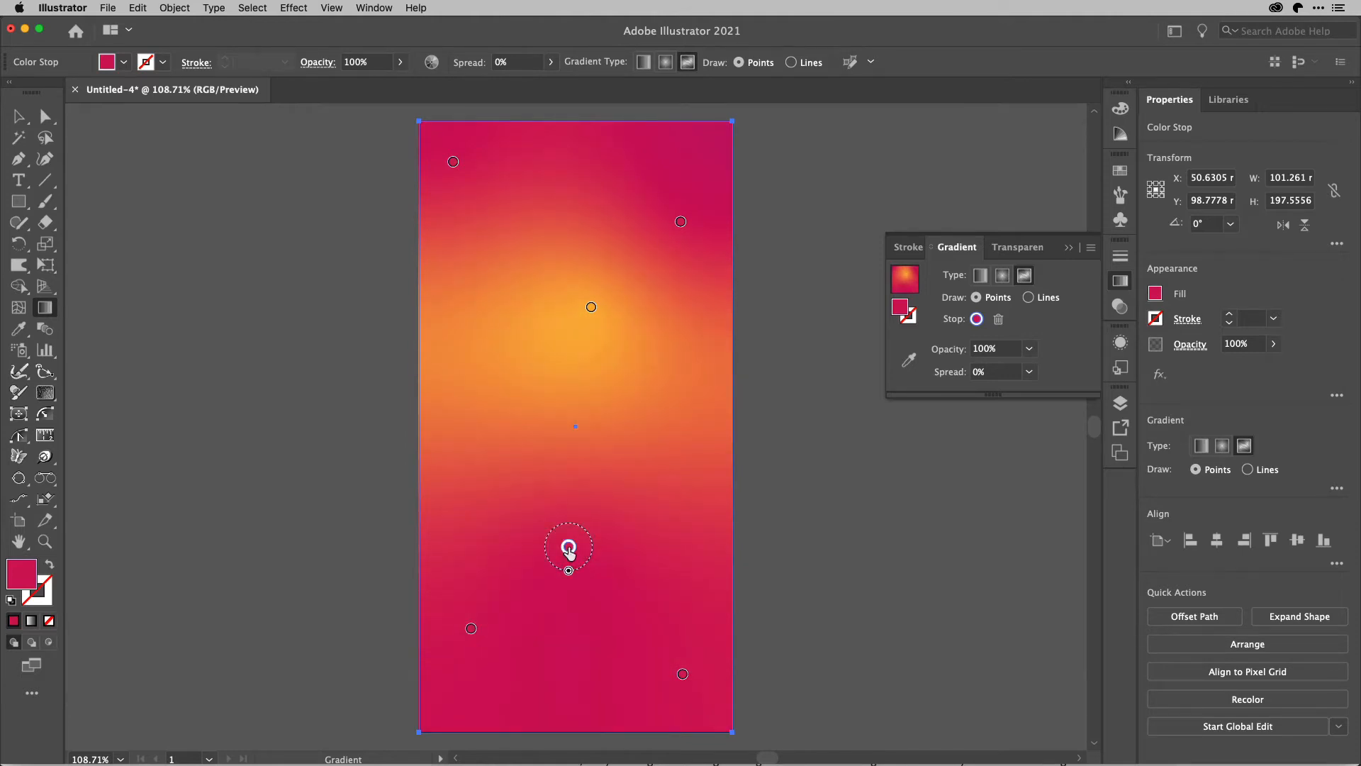
pyautogui.moveTo(567, 553); pyautogui.dragTo(675, 551)
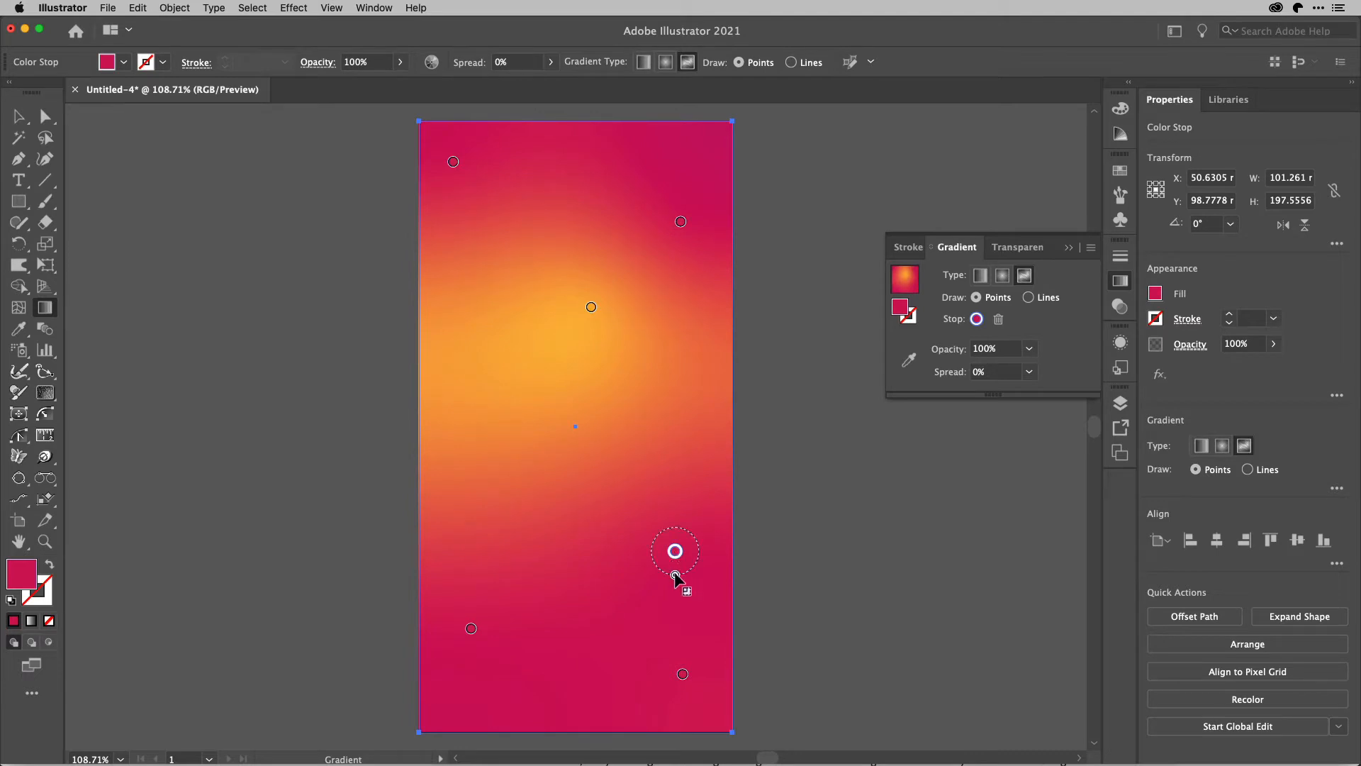
pyautogui.moveTo(675, 562)
pyautogui.mouseDown()
pyautogui.moveTo(685, 615)
pyautogui.moveTo(681, 564)
pyautogui.moveTo(690, 578)
pyautogui.mouseUp()
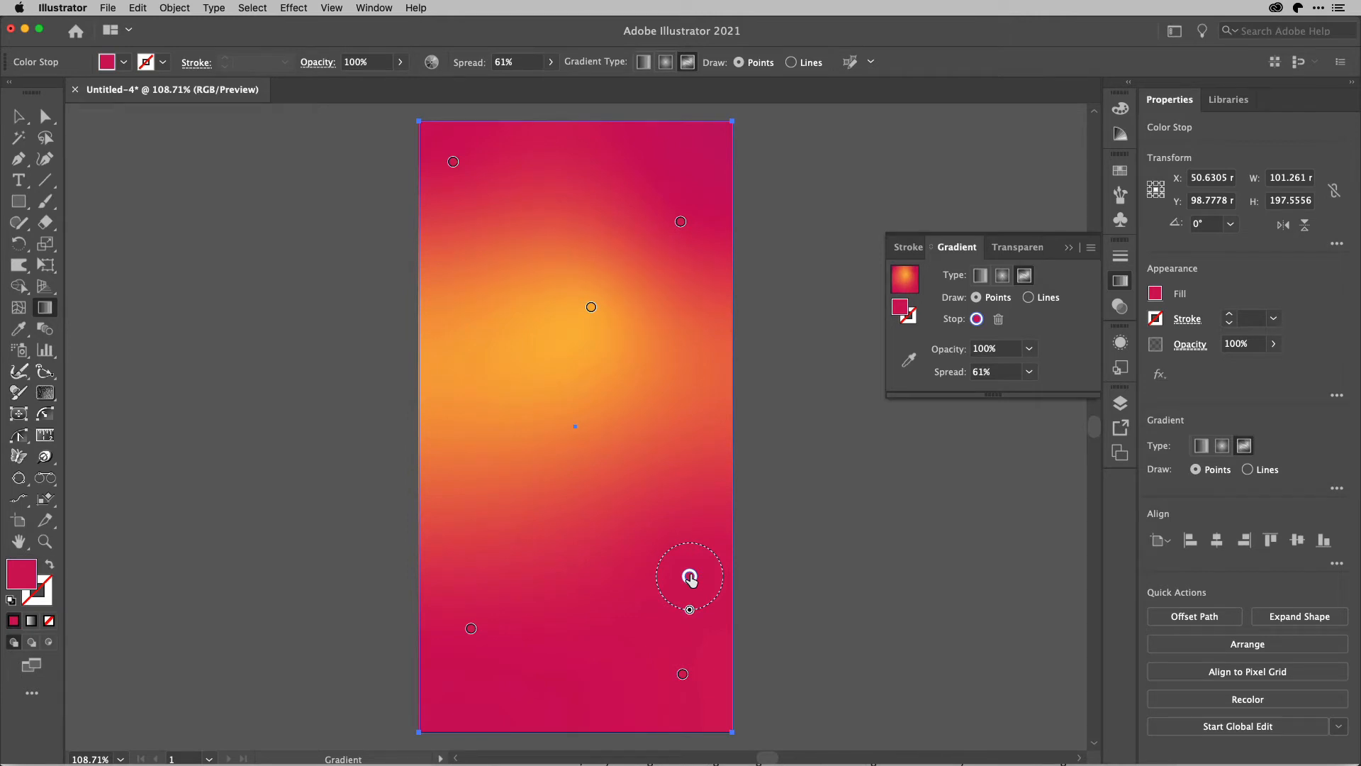
# Lock the gradient rectangle and show the rulers.
pyautogui.press('super+2')
pyautogui.press('super+2')
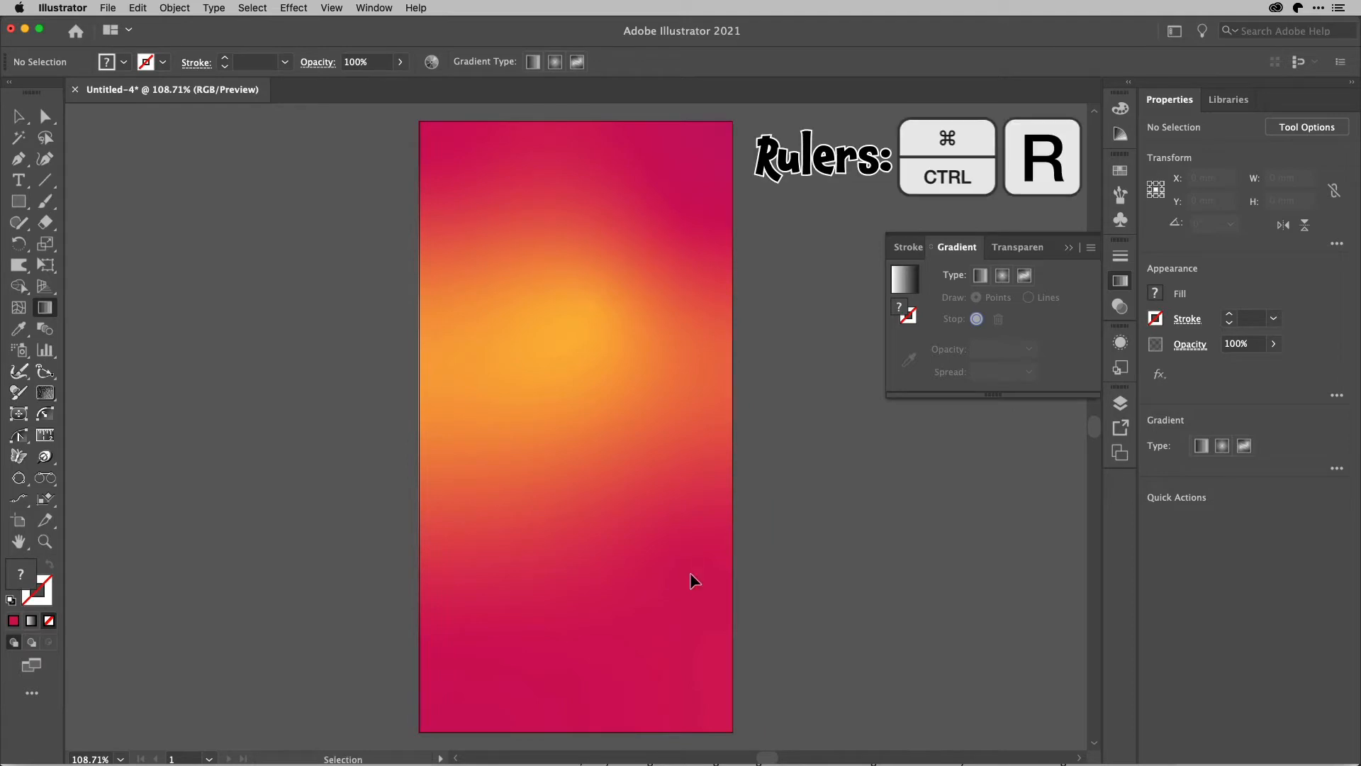
pyautogui.press('super+r')
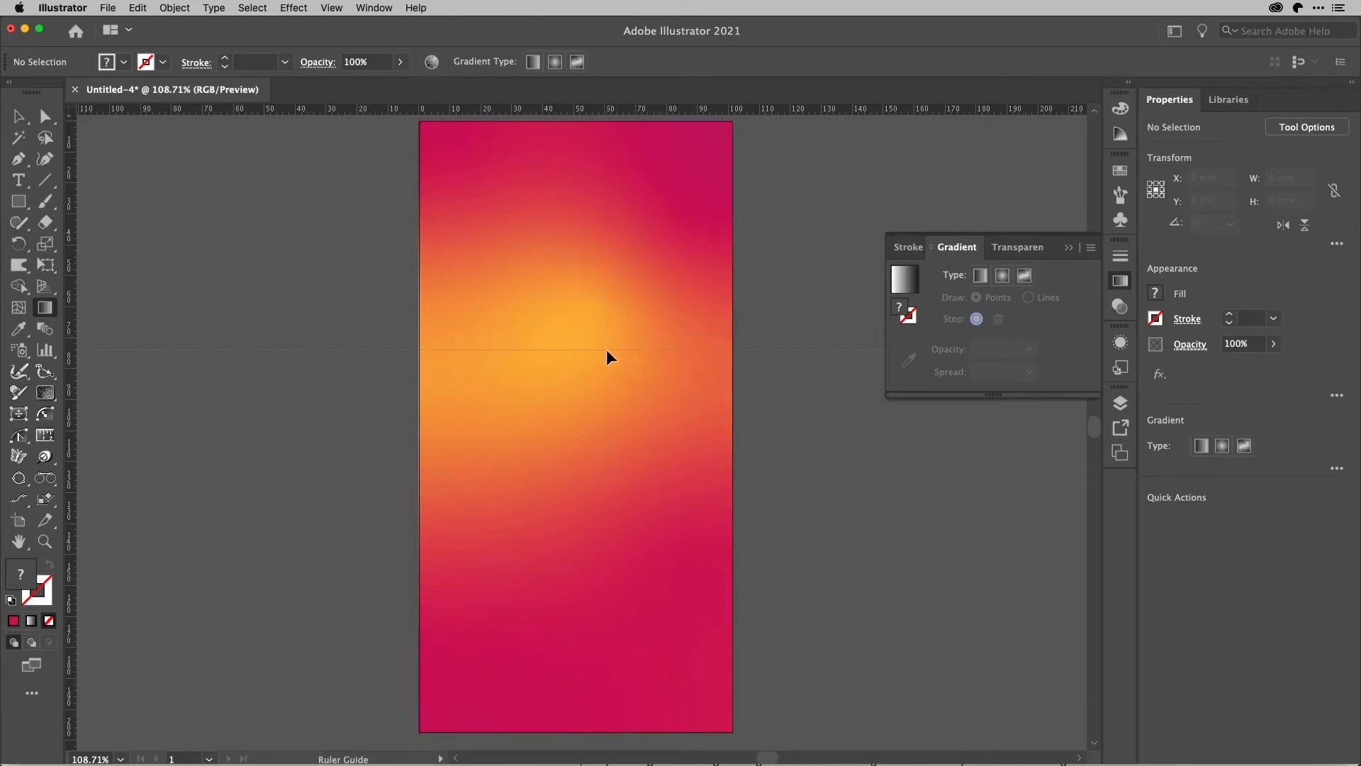
# Add a horizontal guide about 74 mm below the artboard's top edge and a vertical guide aligned to the artboard's horizontal center.
pyautogui.moveTo(607, 349); pyautogui.dragTo(607, 350)
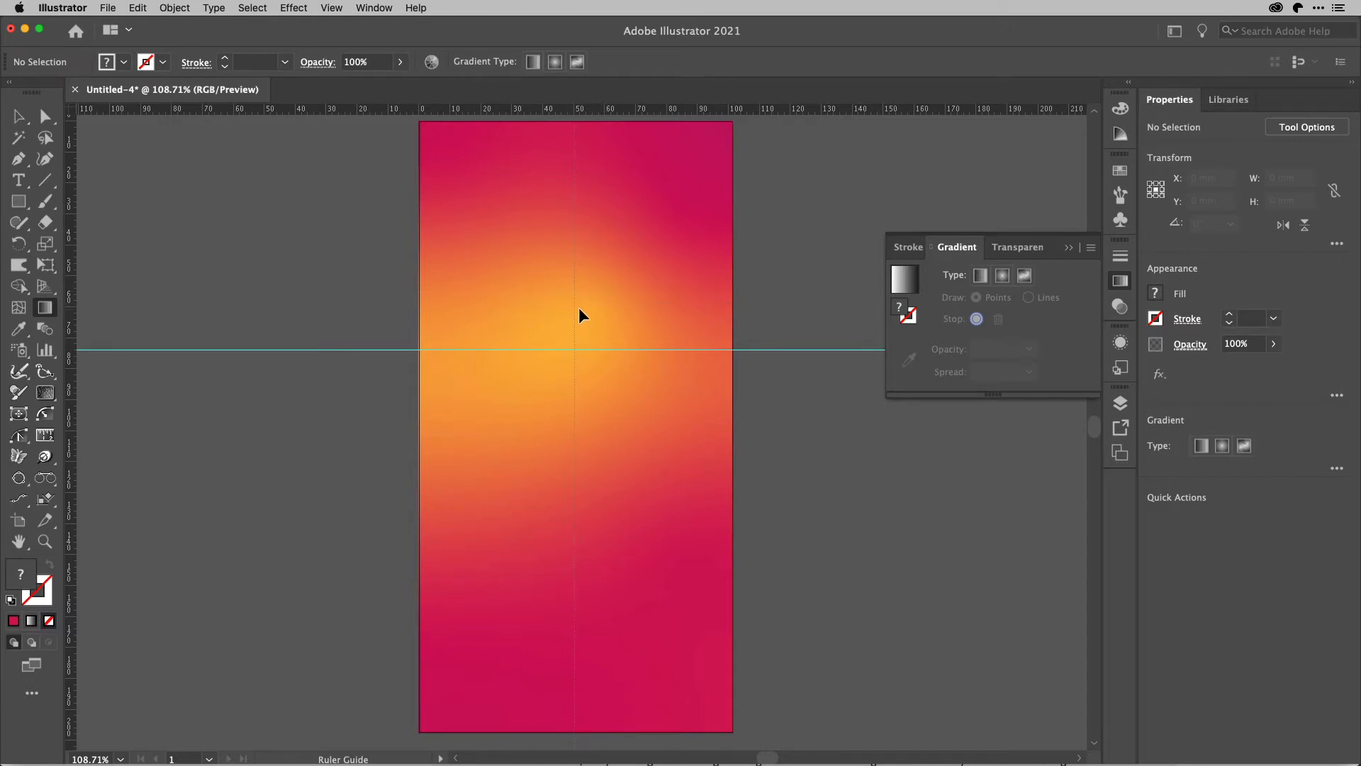
pyautogui.moveTo(578, 309); pyautogui.dragTo(577, 308)
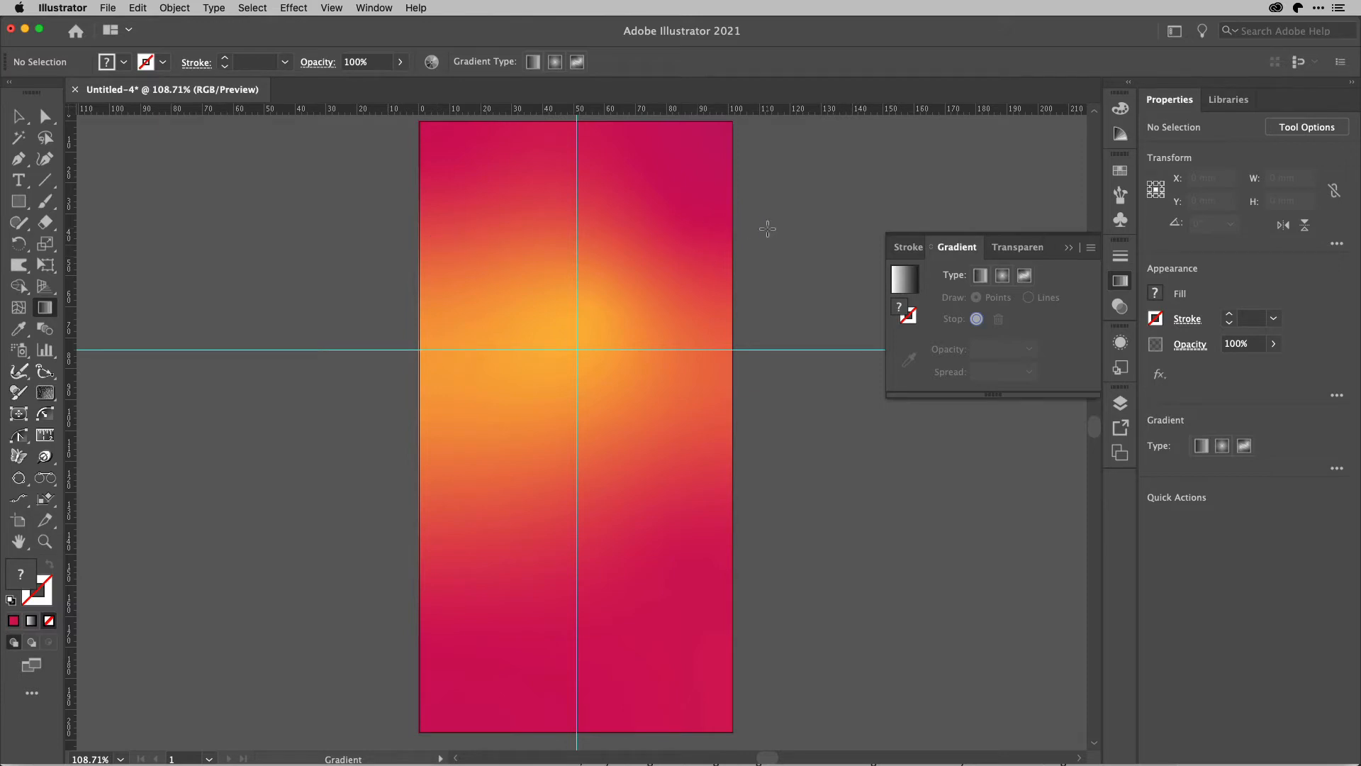
pyautogui.press('v')
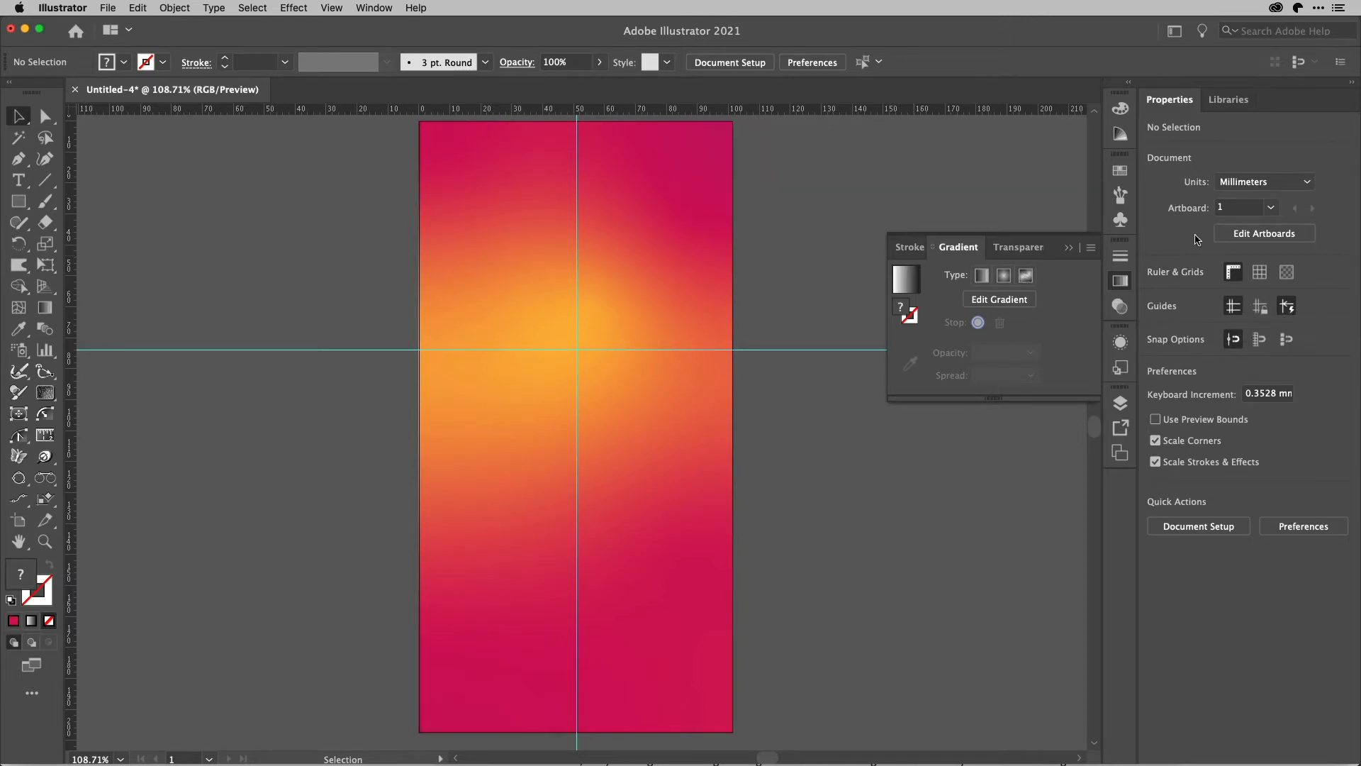
pyautogui.click(577, 187)
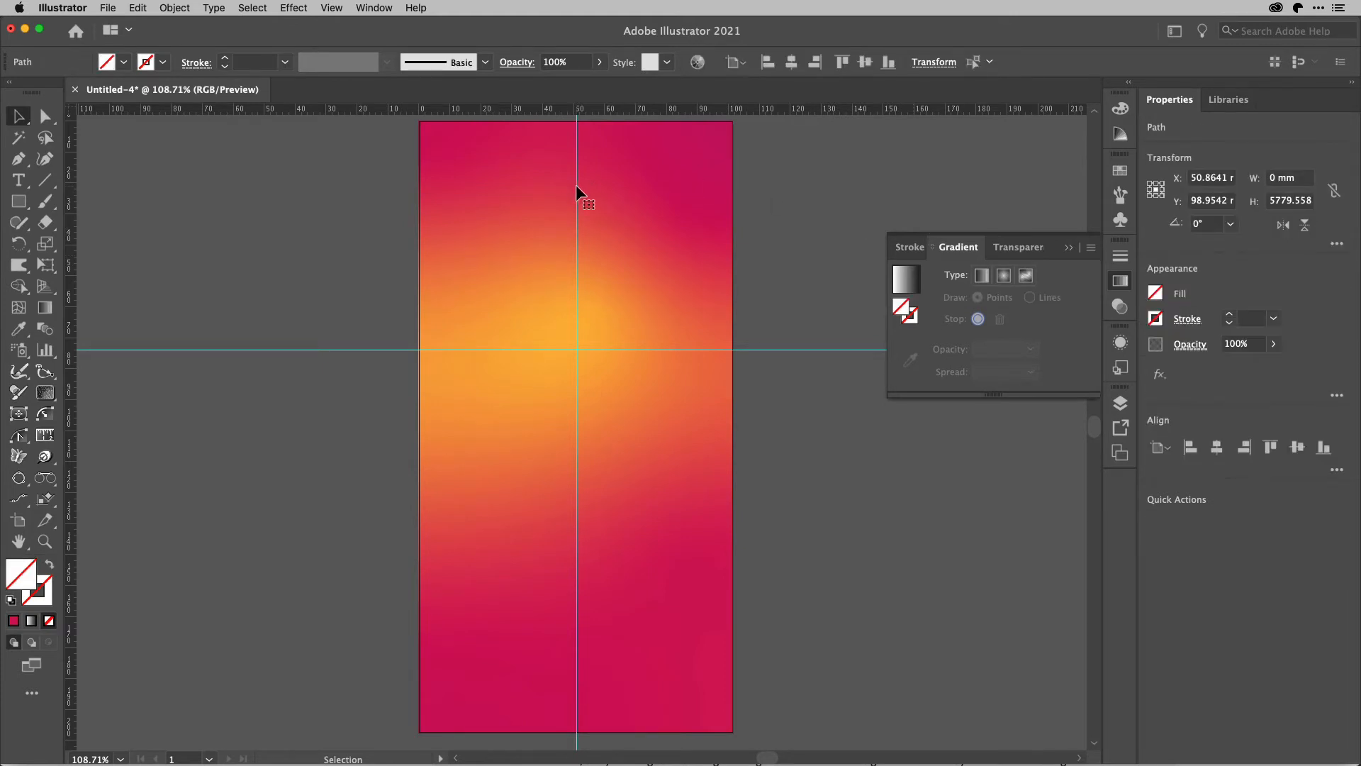
pyautogui.click(792, 64)
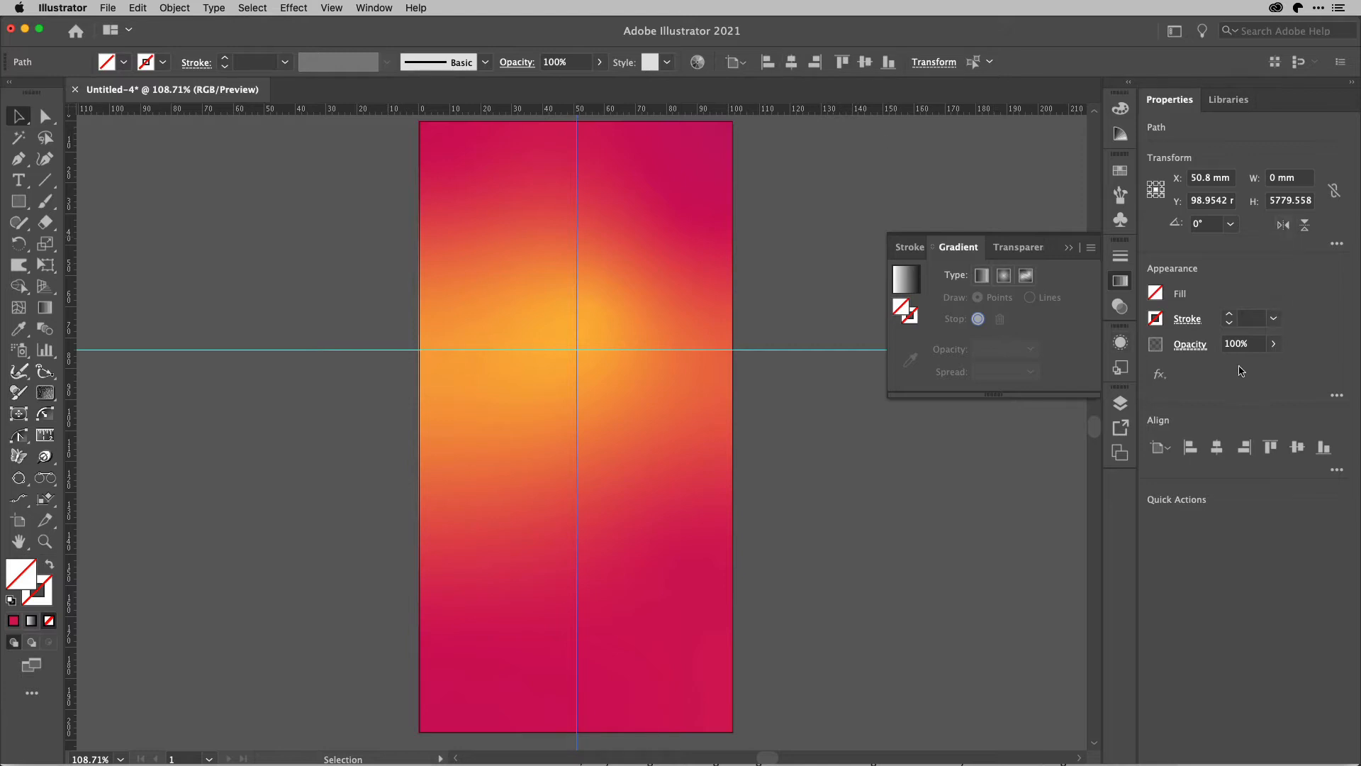
pyautogui.click(1019, 187)
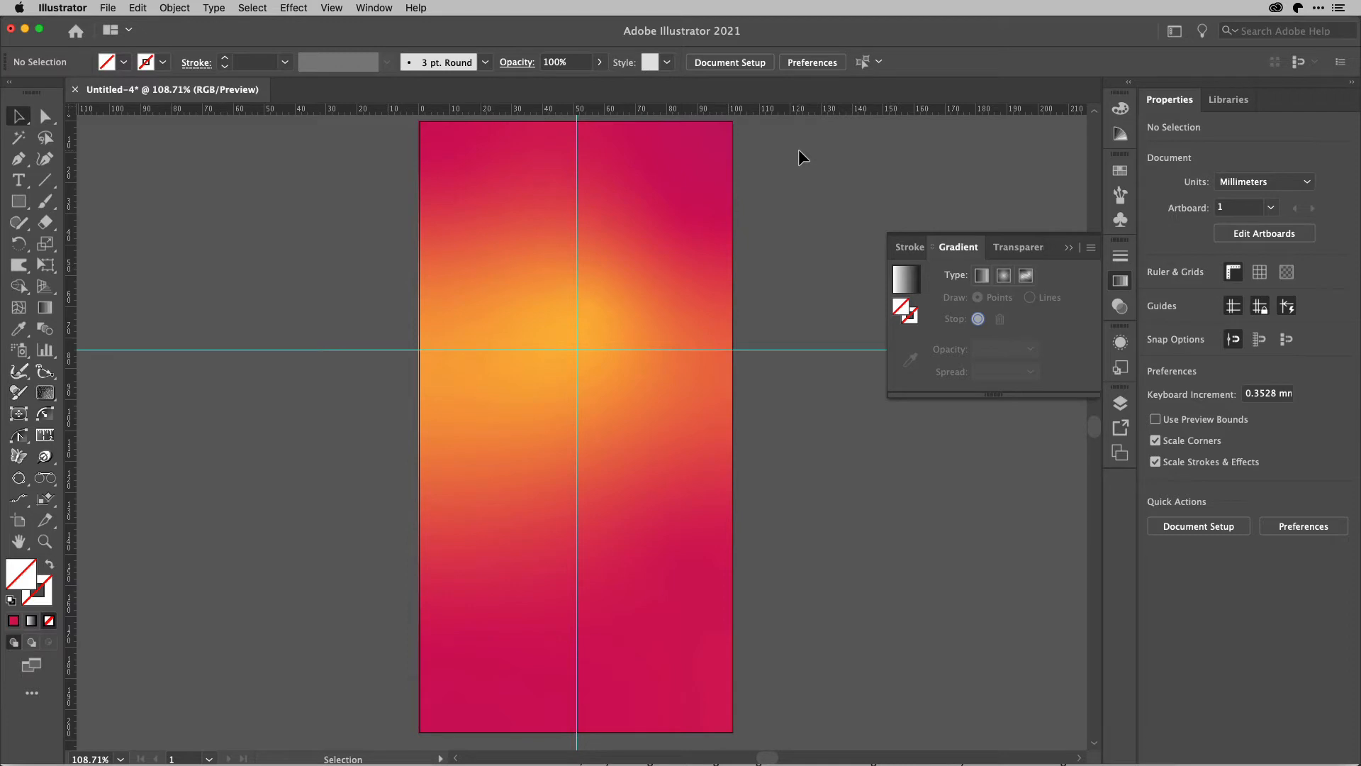
# Create a six-pointed star with radii of 8.819 mm and 17.639 mm centered on the guides' intersection.
pyautogui.click(18, 201)
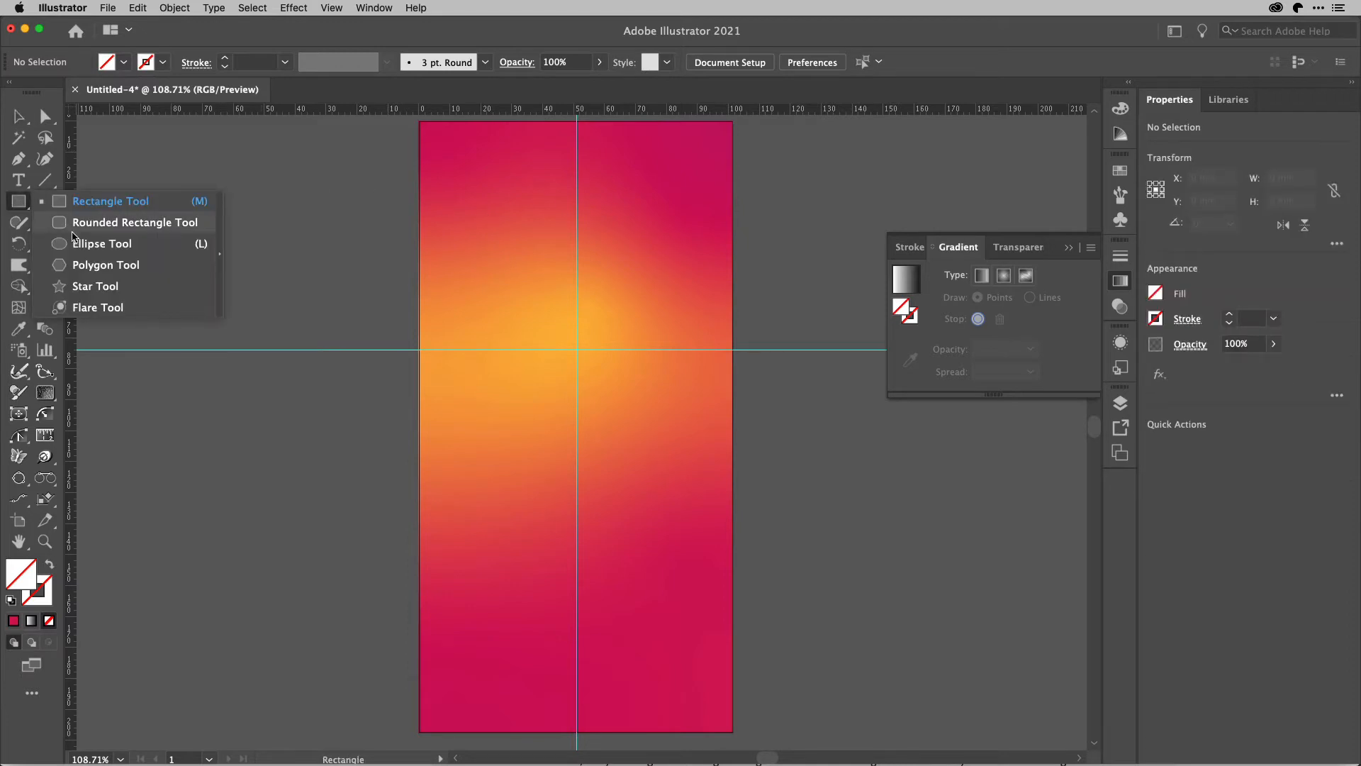
pyautogui.click(94, 287)
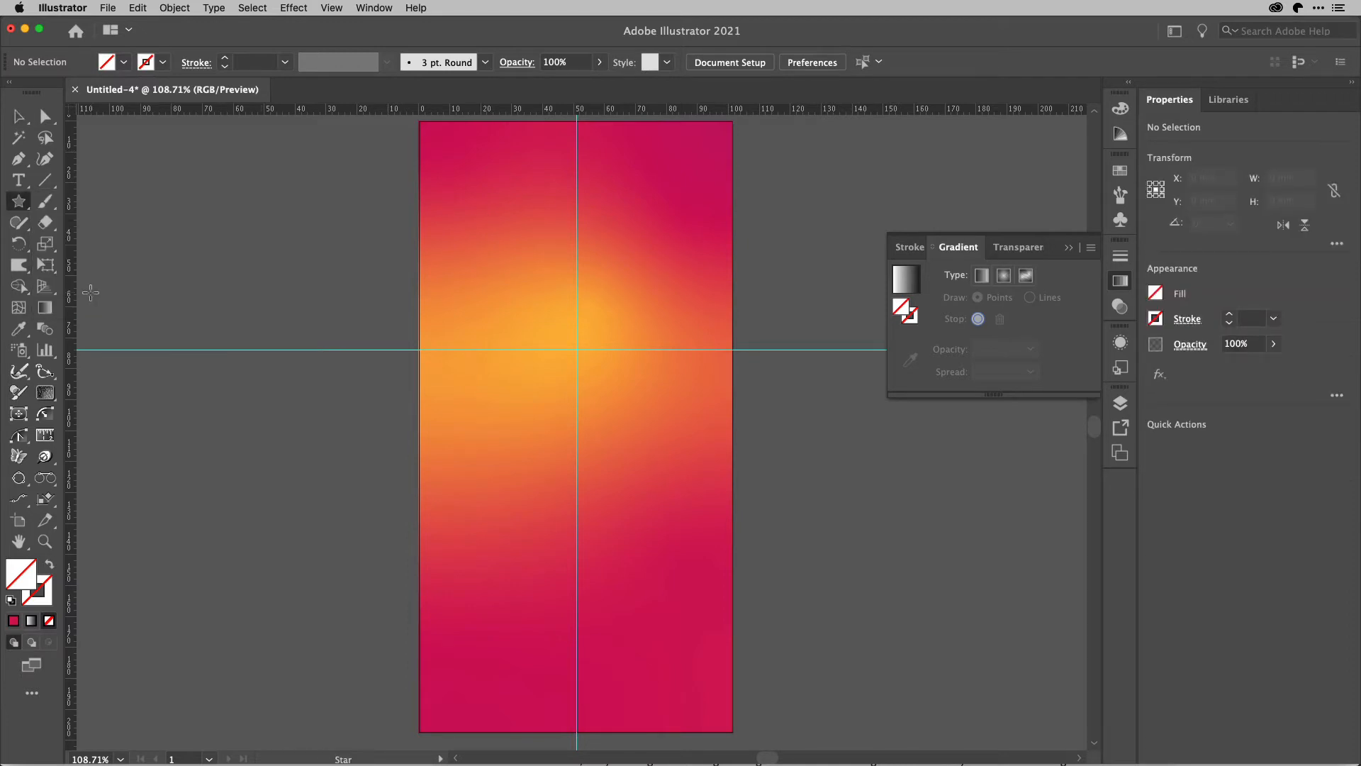
pyautogui.click(577, 349)
pyautogui.moveTo(679, 300); pyautogui.dragTo(845, 296)
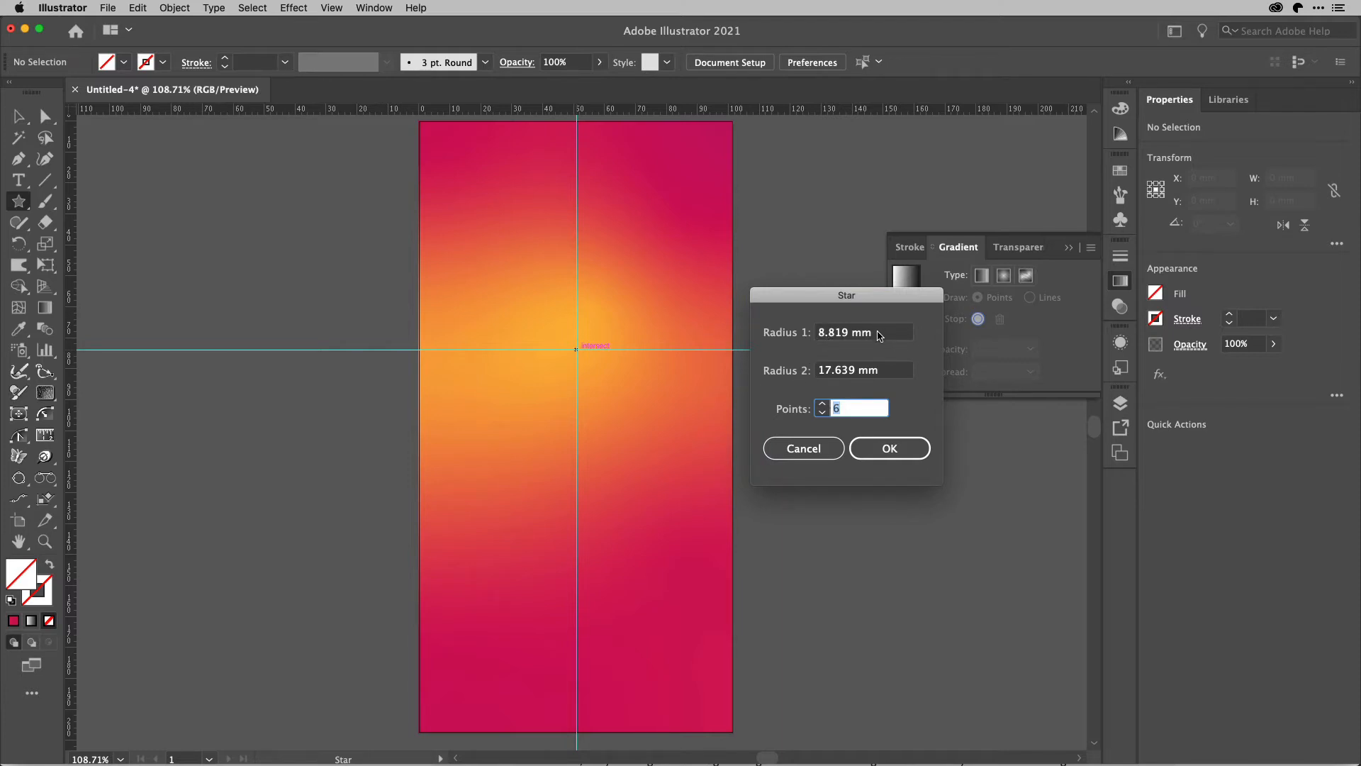
pyautogui.click(892, 448)
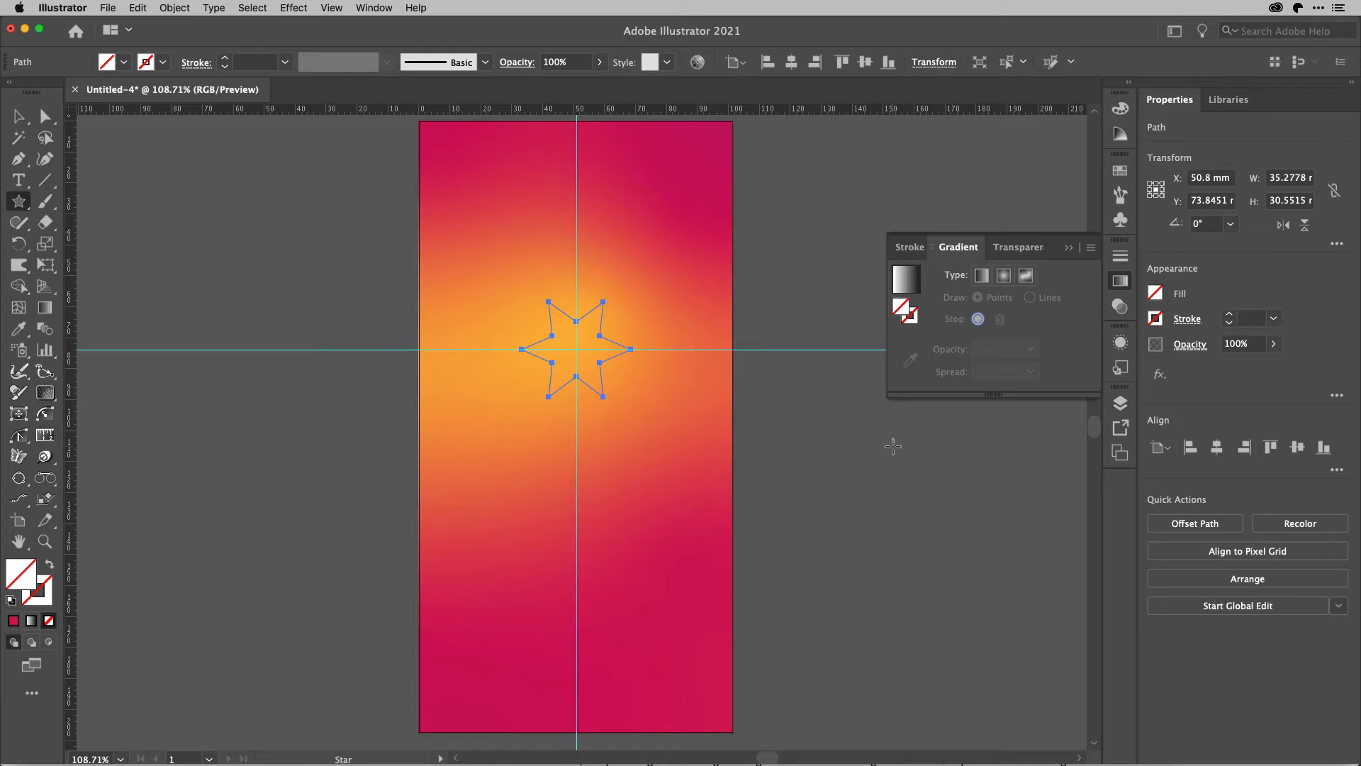
# Rotate the star by 30° about its center.
pyautogui.press('r')
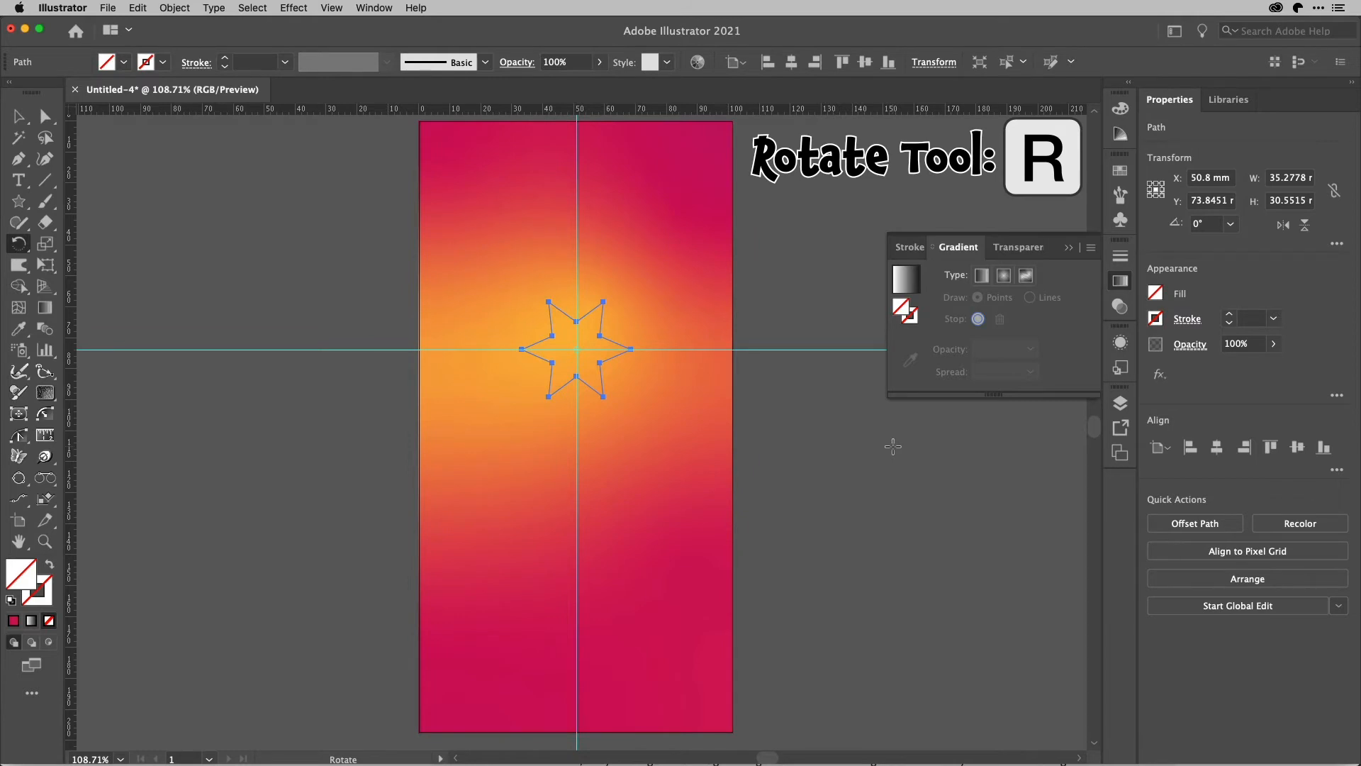
pyautogui.press('Return')
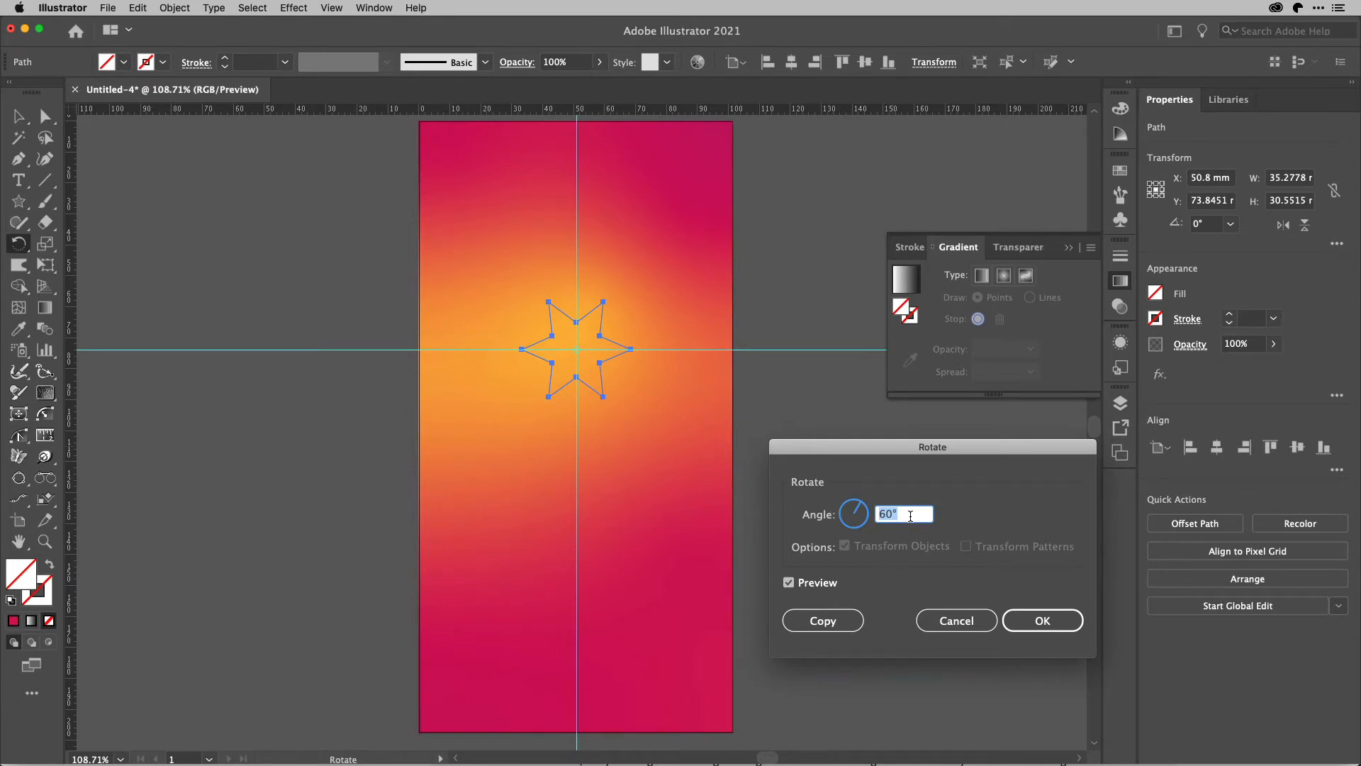
pyautogui.hotkey('shift', 'Down')
pyautogui.hotkey('shift', 'Down')
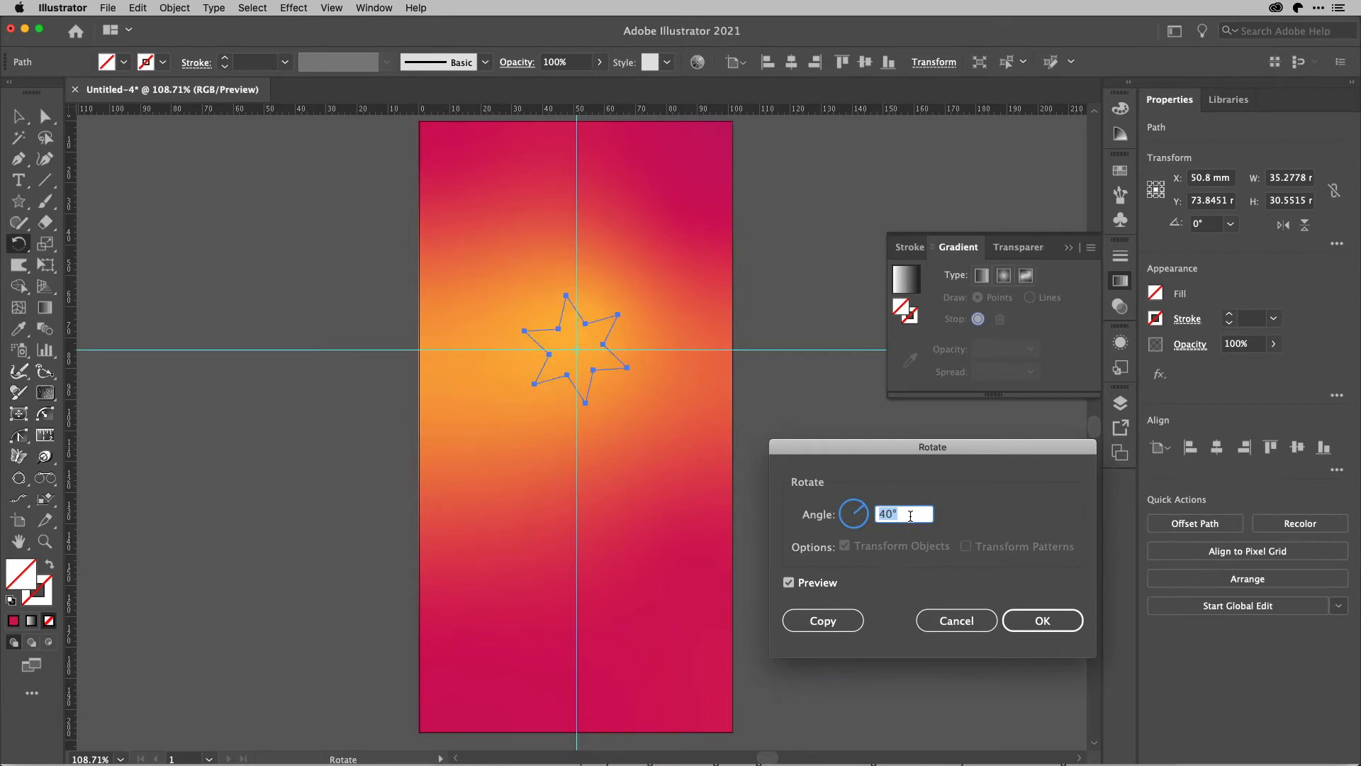
pyautogui.hotkey('shift', 'Down')
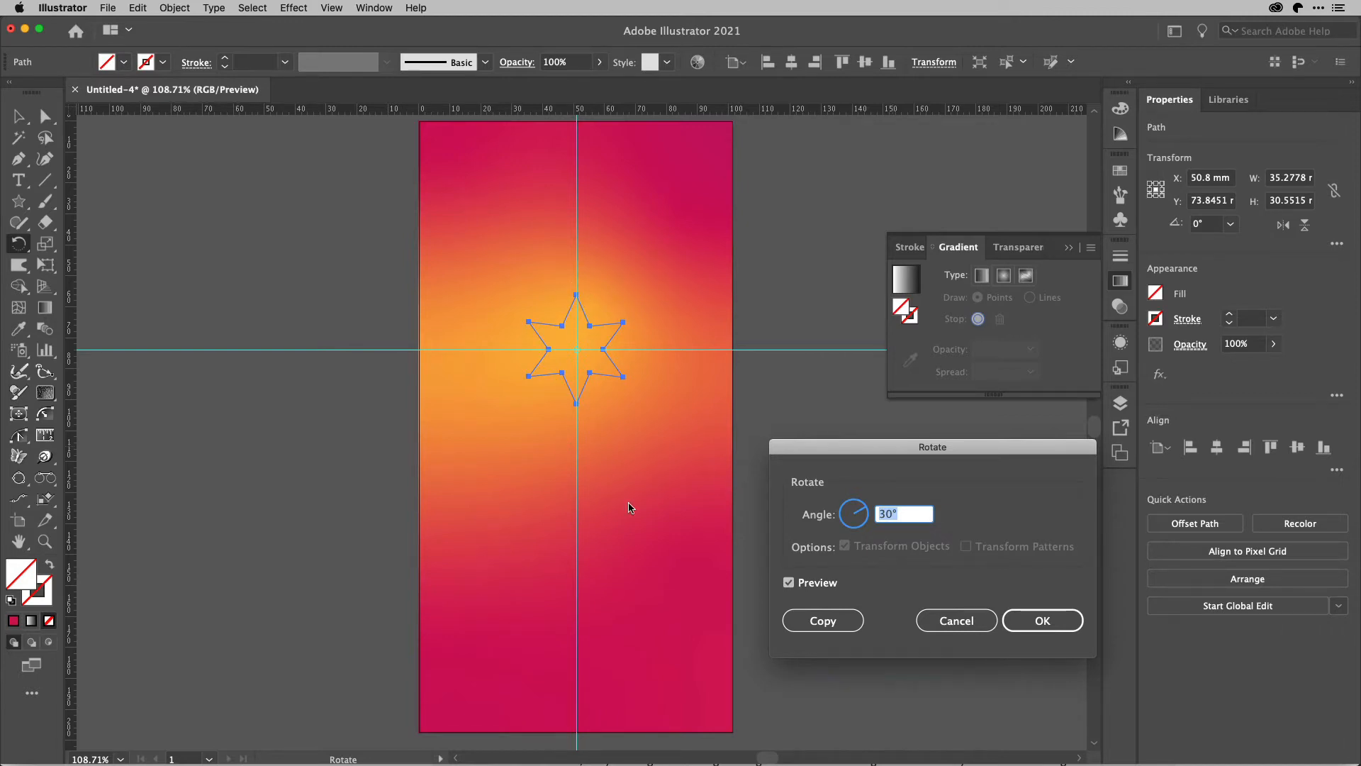
pyautogui.click(1036, 615)
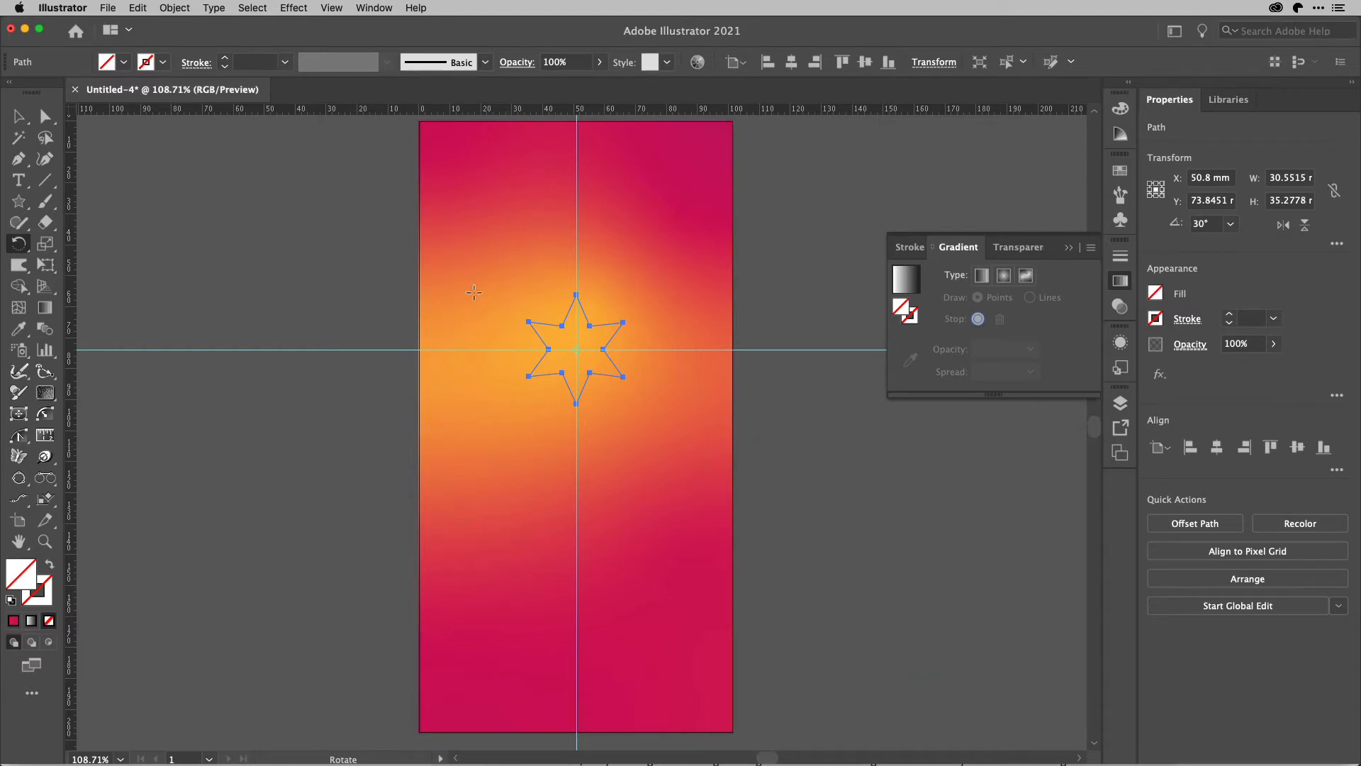
# Give the star a white stroke with a weight of 10 pt.
pyautogui.press('super')
pyautogui.click(162, 62)
pyautogui.click(37, 102)
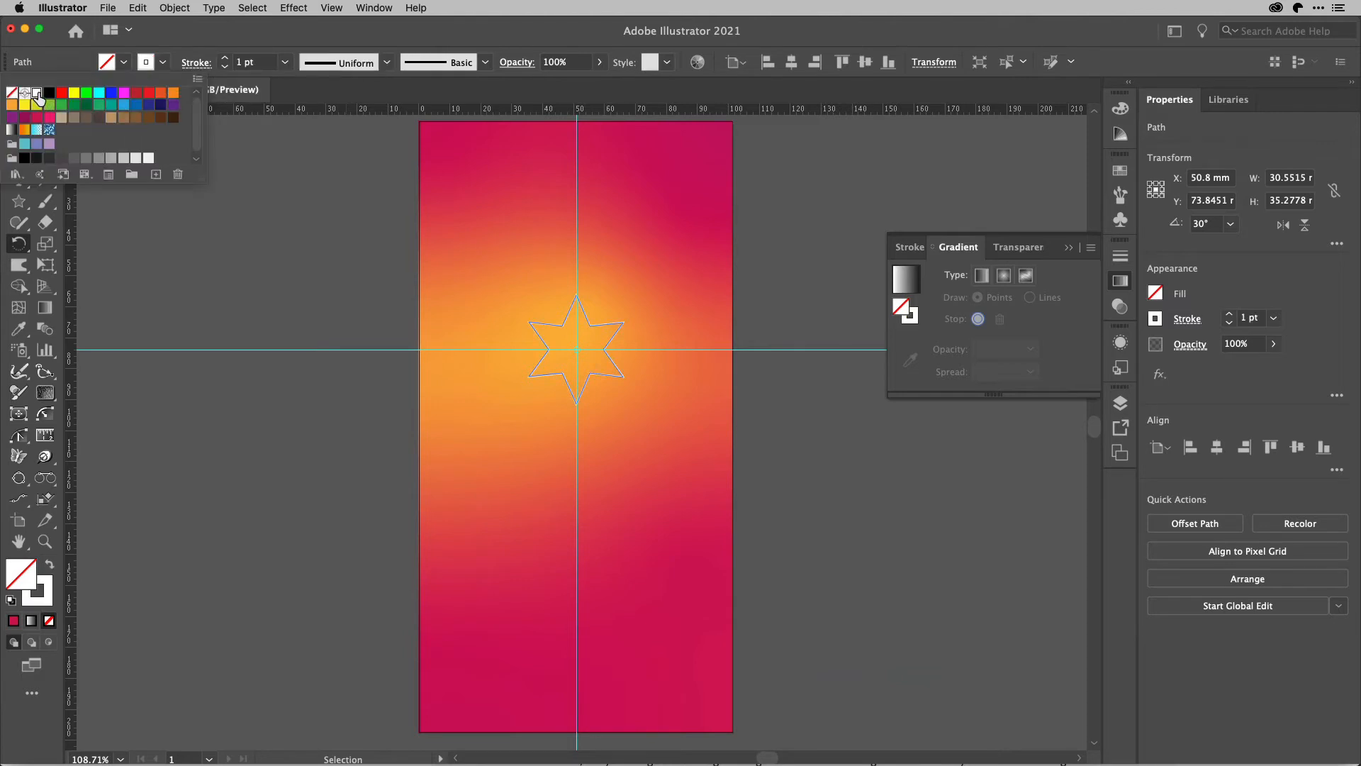
pyautogui.click(225, 59)
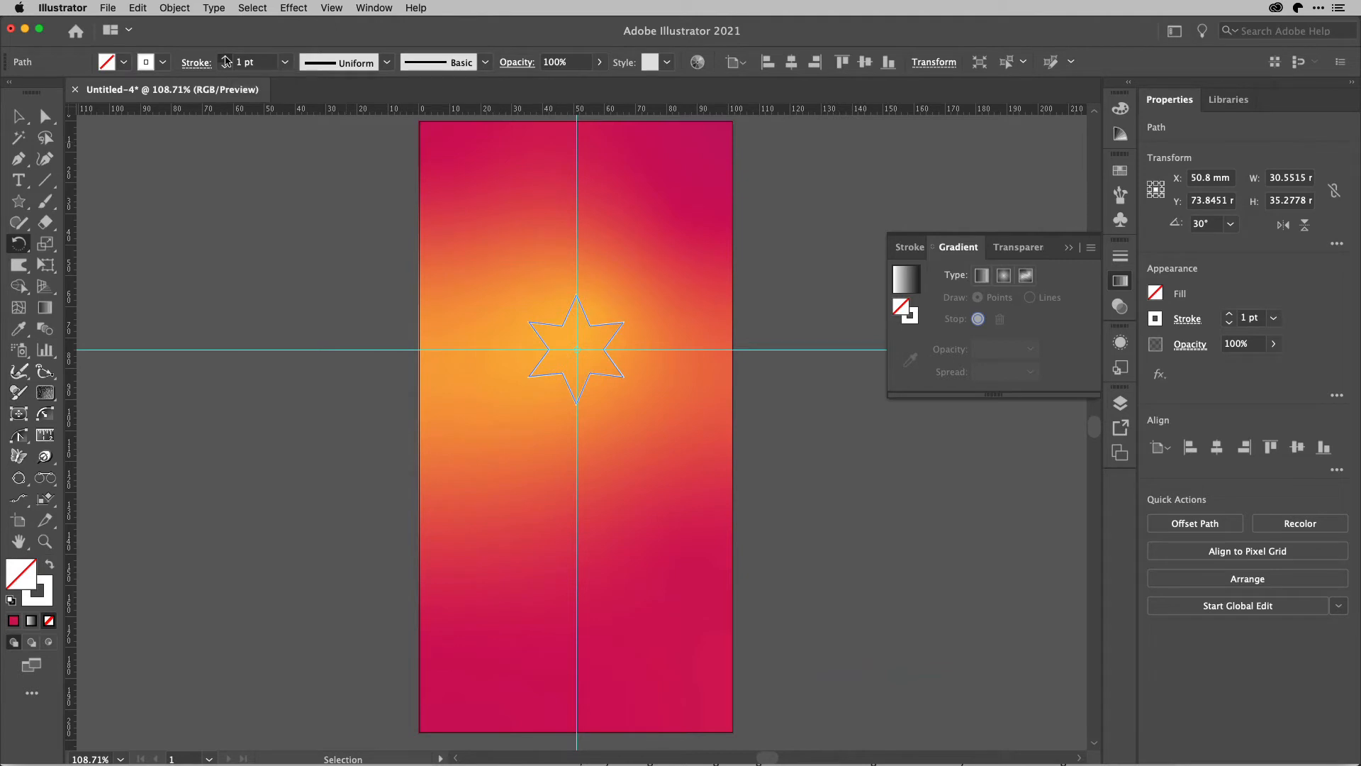
pyautogui.click(225, 59)
pyautogui.click(226, 59)
pyautogui.click(226, 59)
pyautogui.click(226, 59)
pyautogui.click(225, 59)
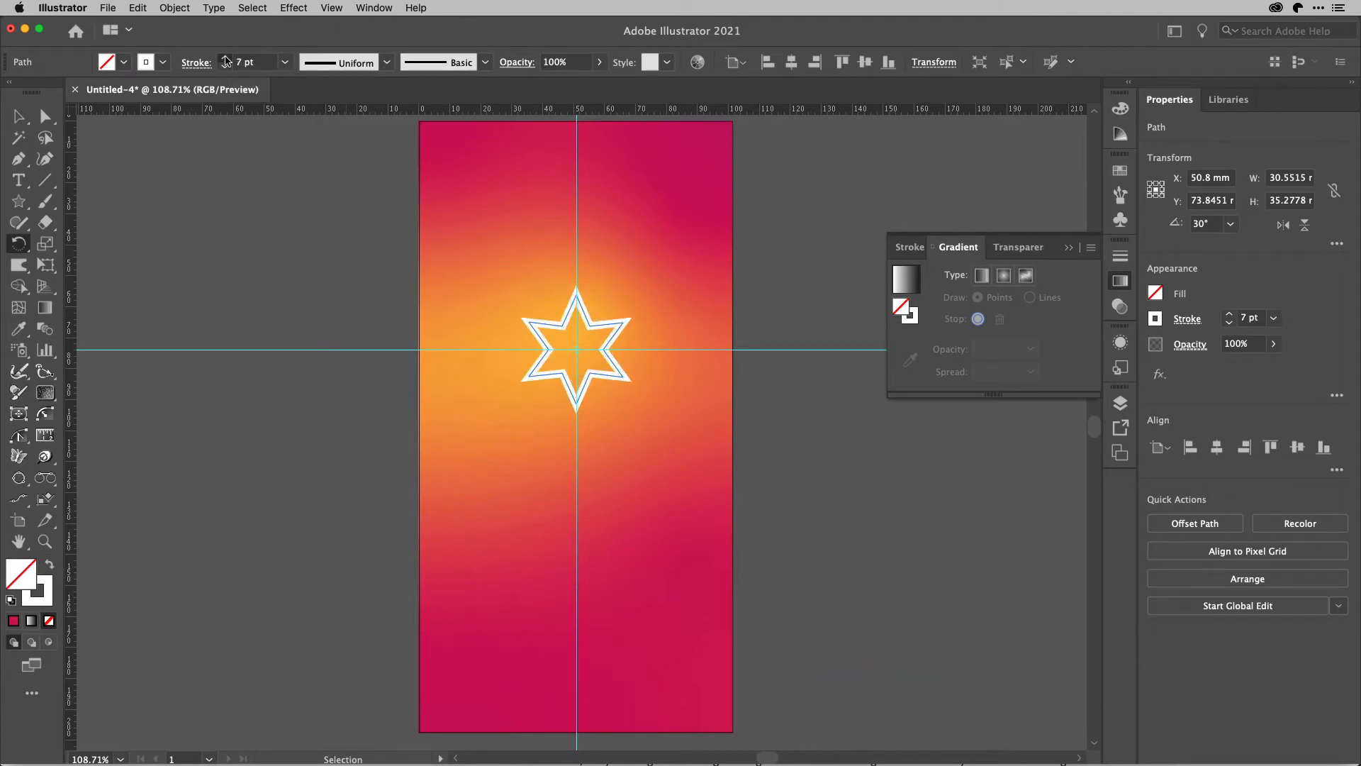
pyautogui.click(225, 59)
pyautogui.click(225, 59)
pyautogui.click(225, 59)
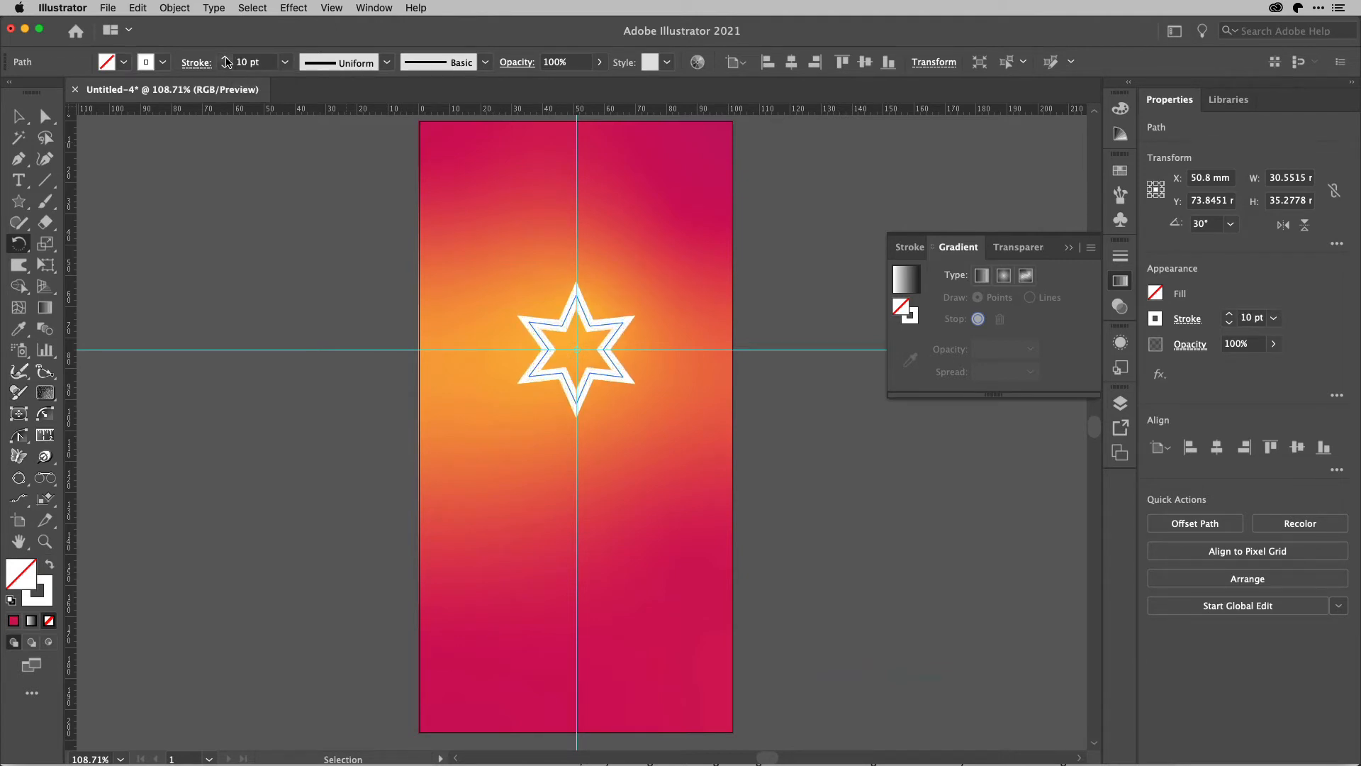
pyautogui.click(225, 59)
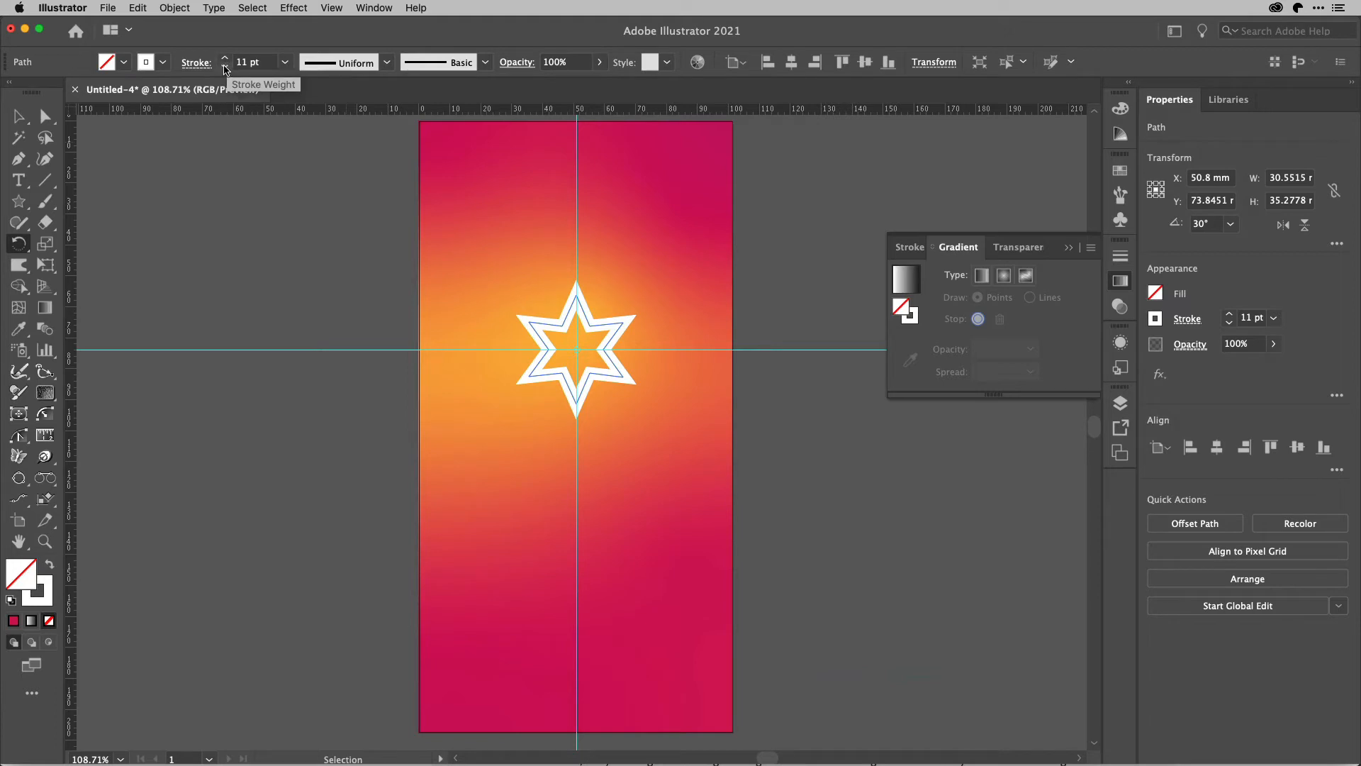
pyautogui.click(225, 66)
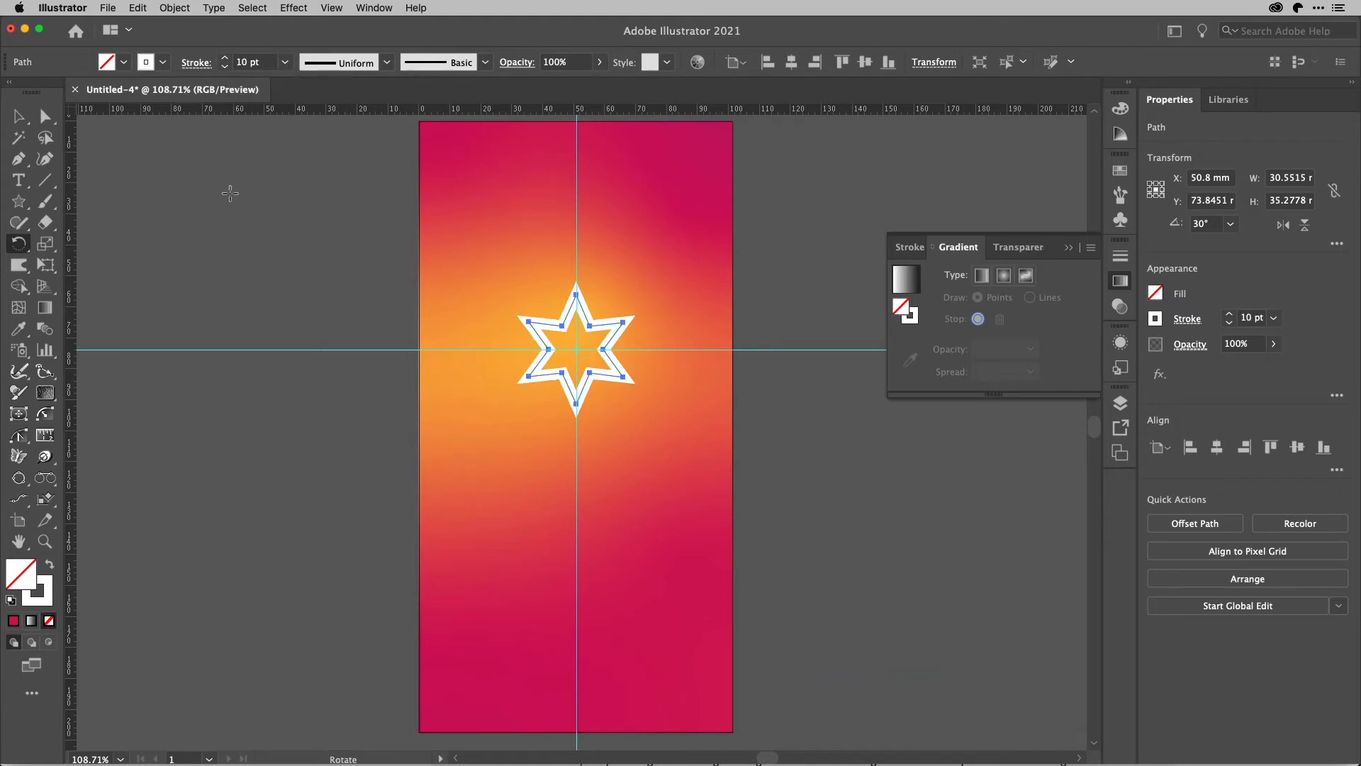
pyautogui.click(18, 117)
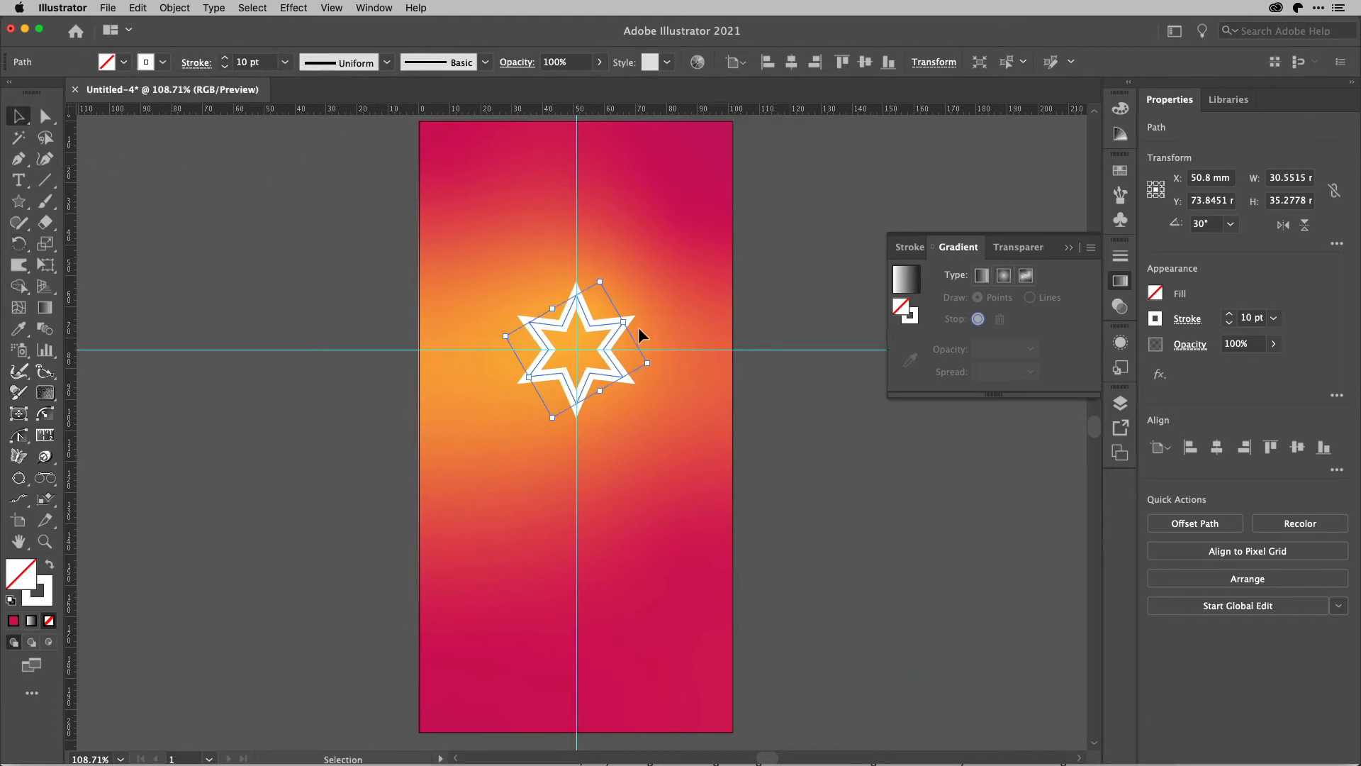
# Unlock all objects and extend the gradient rectangle's right edge to the artboard edge, about 101.4 mm wide, leaving nothing selected.
pyautogui.scroll(5, 581, 323)
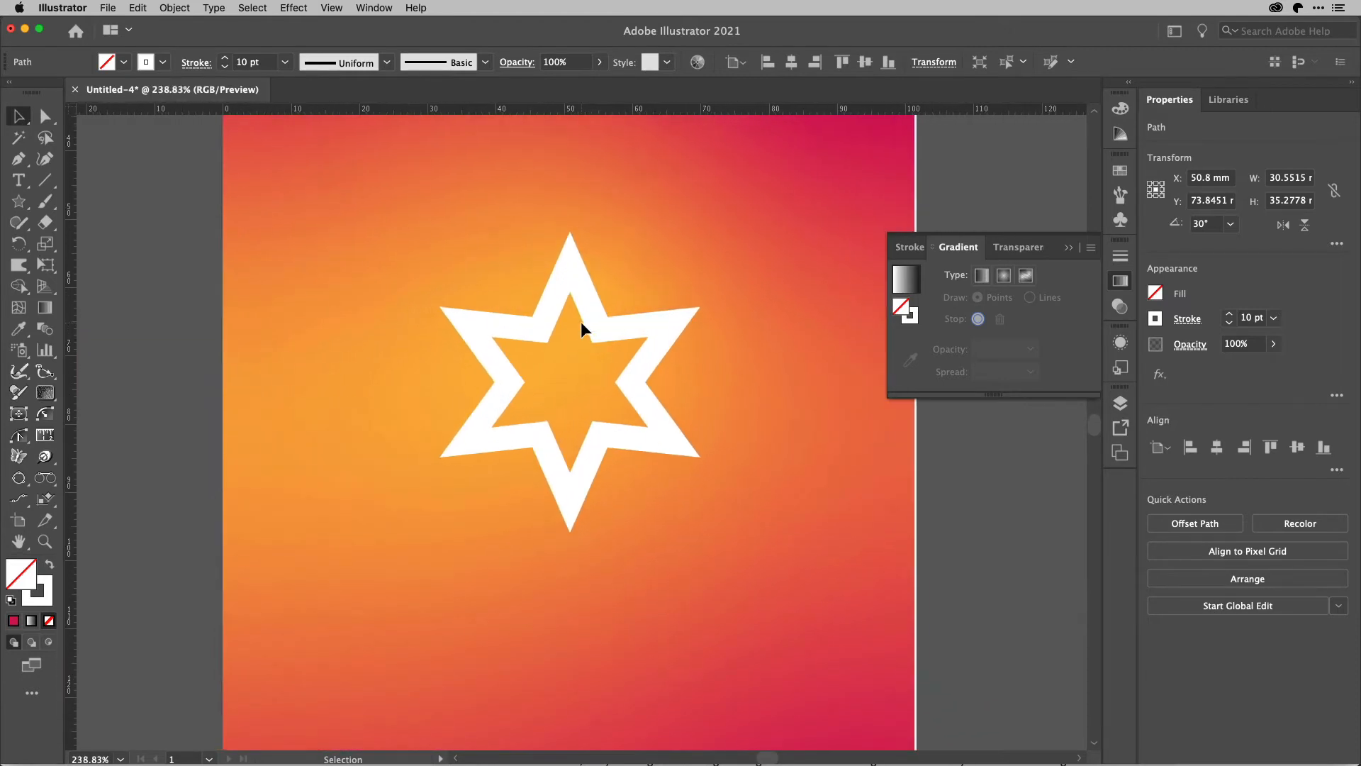
pyautogui.scroll(1, 581, 322)
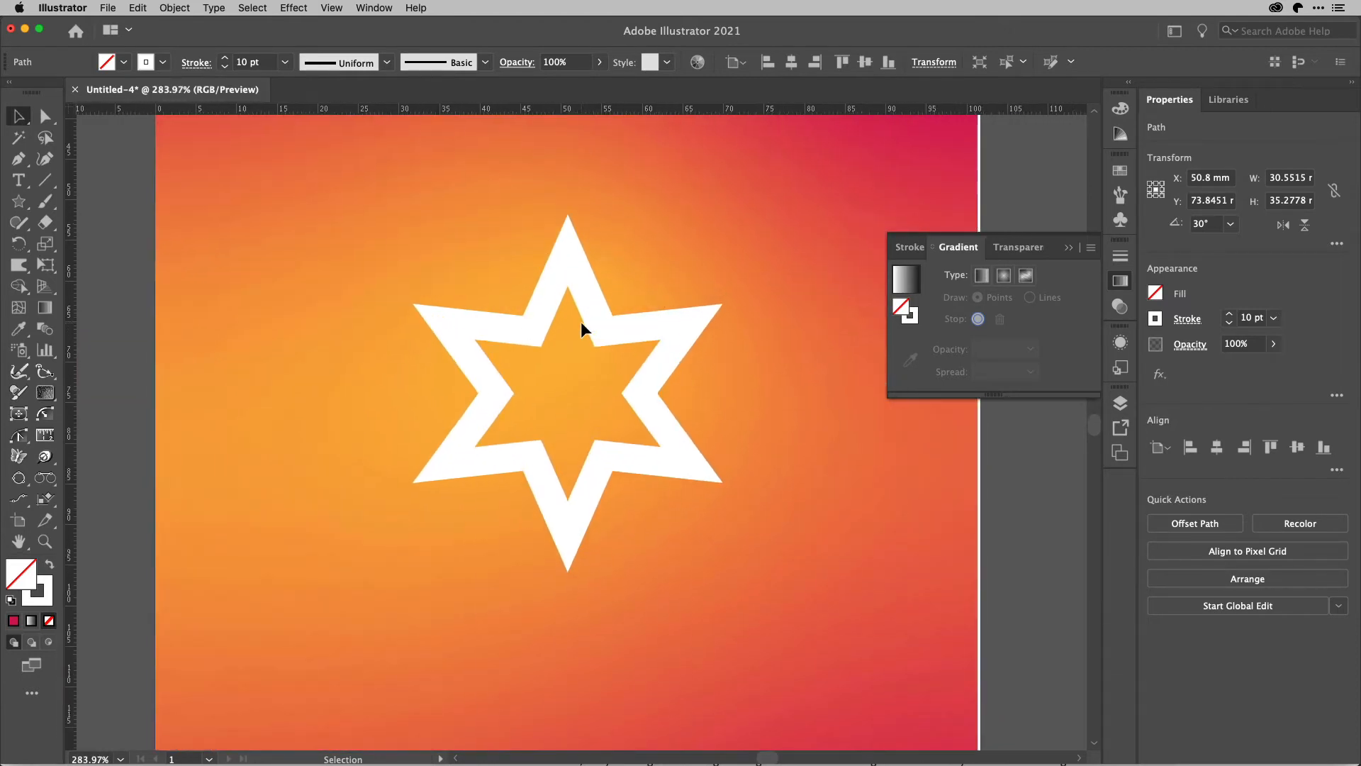
pyautogui.scroll(-1, 581, 323)
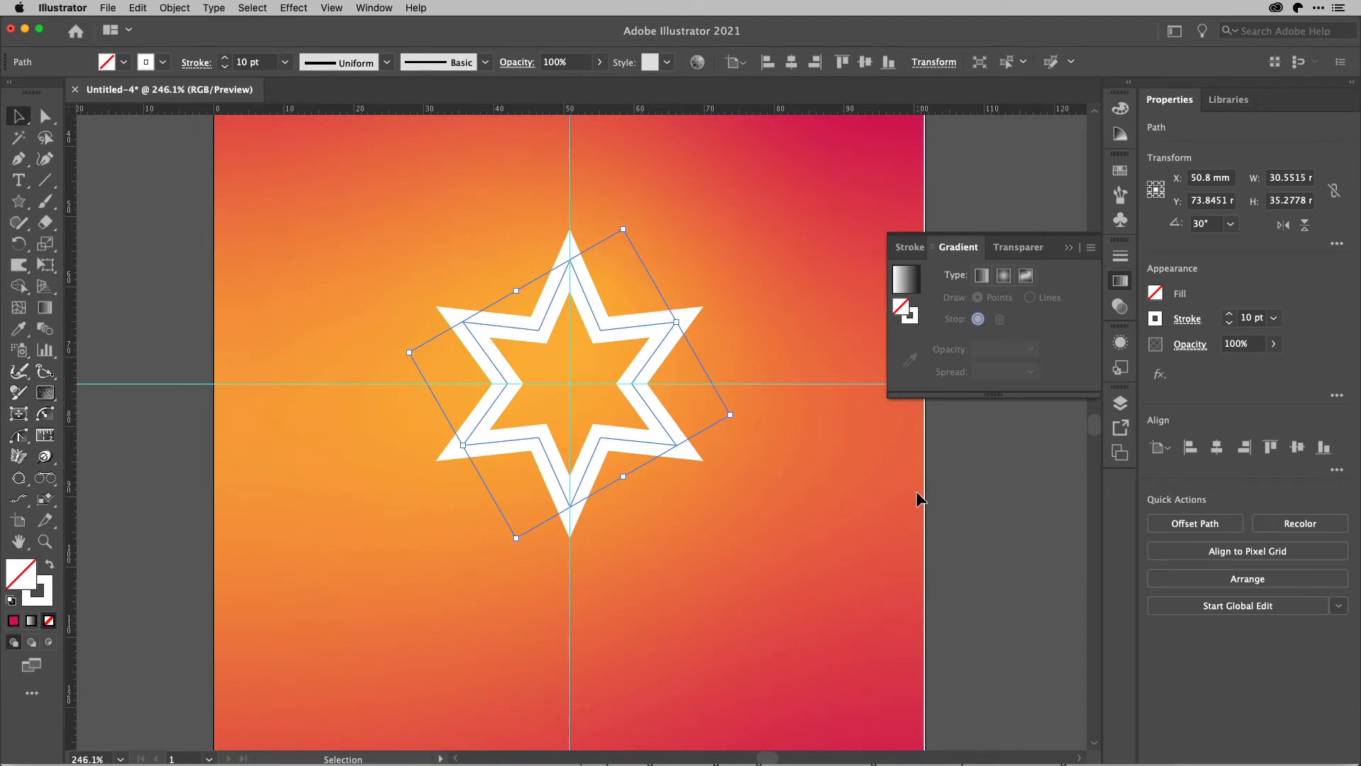
pyautogui.click(943, 493)
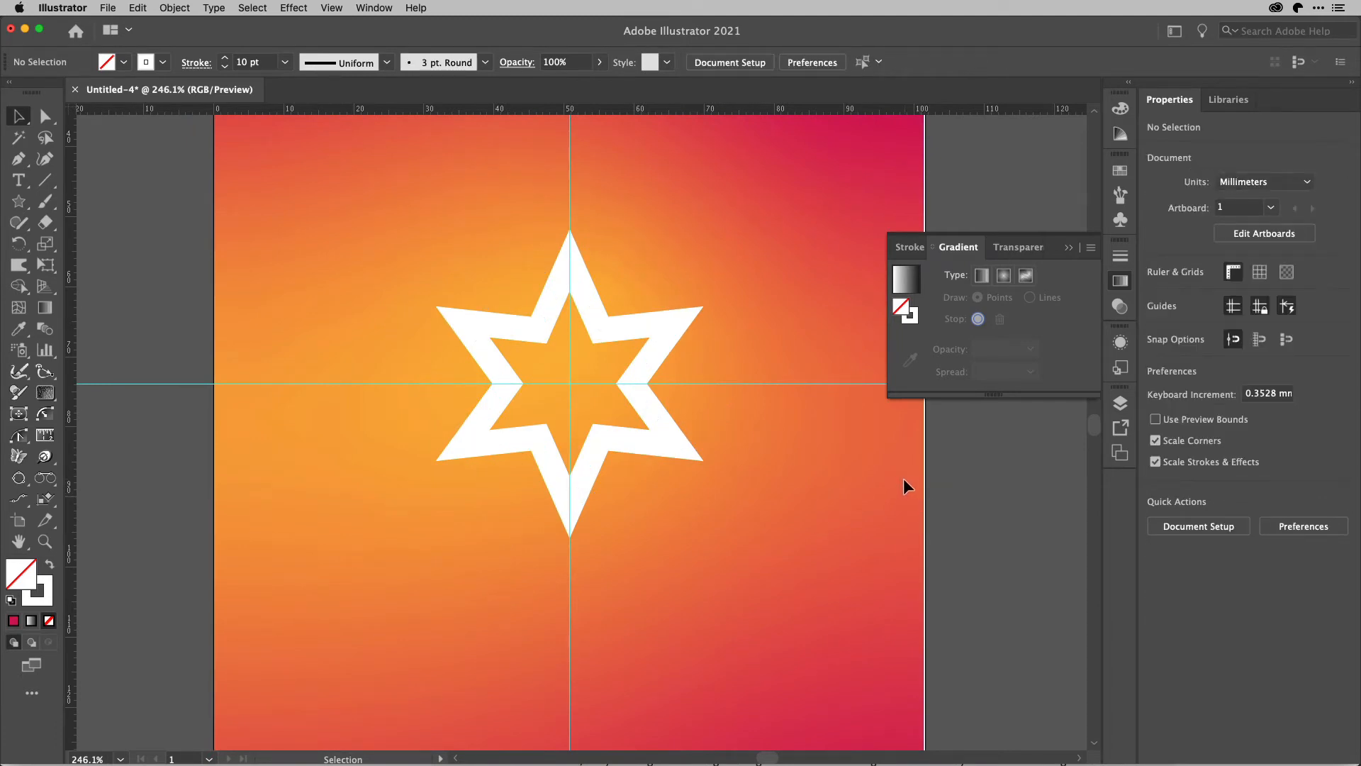
pyautogui.press('alt')
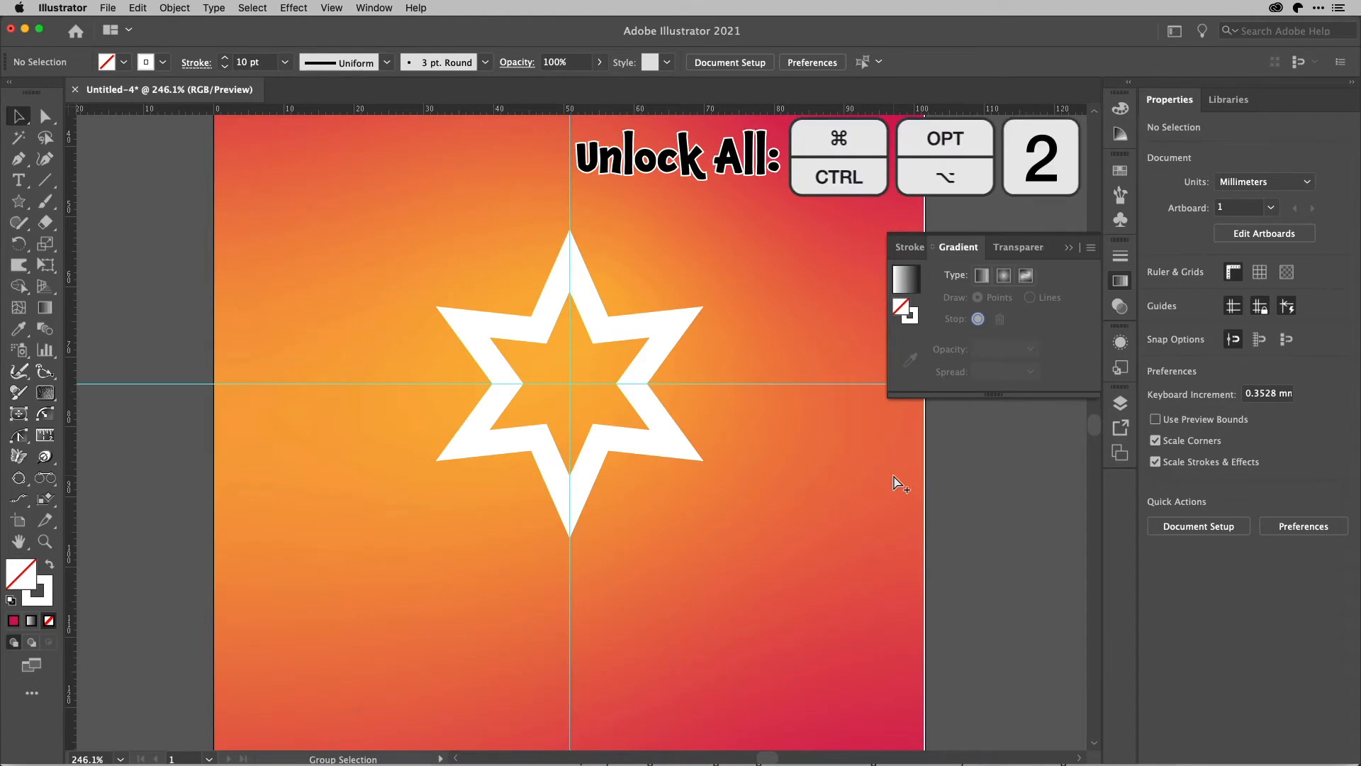
pyautogui.press('super+alt+2')
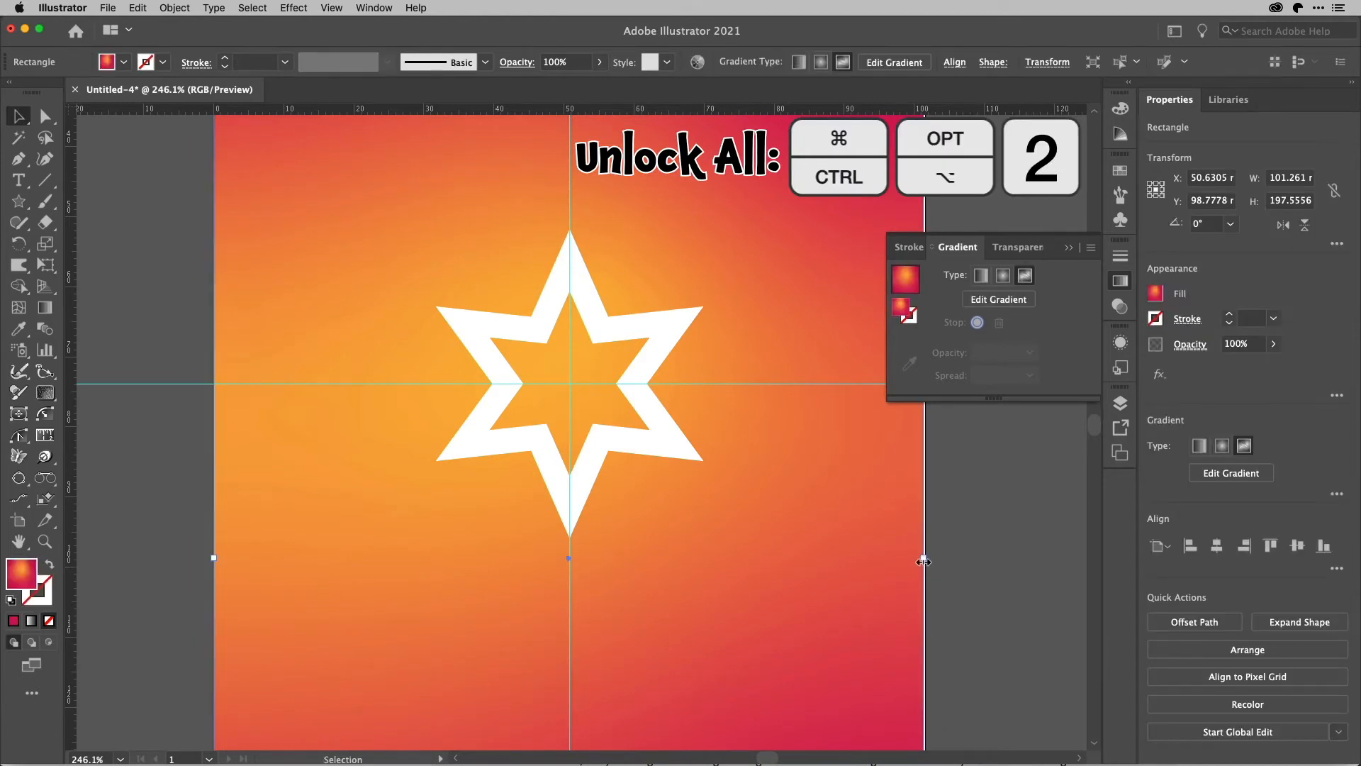
pyautogui.moveTo(923, 561); pyautogui.dragTo(925, 562)
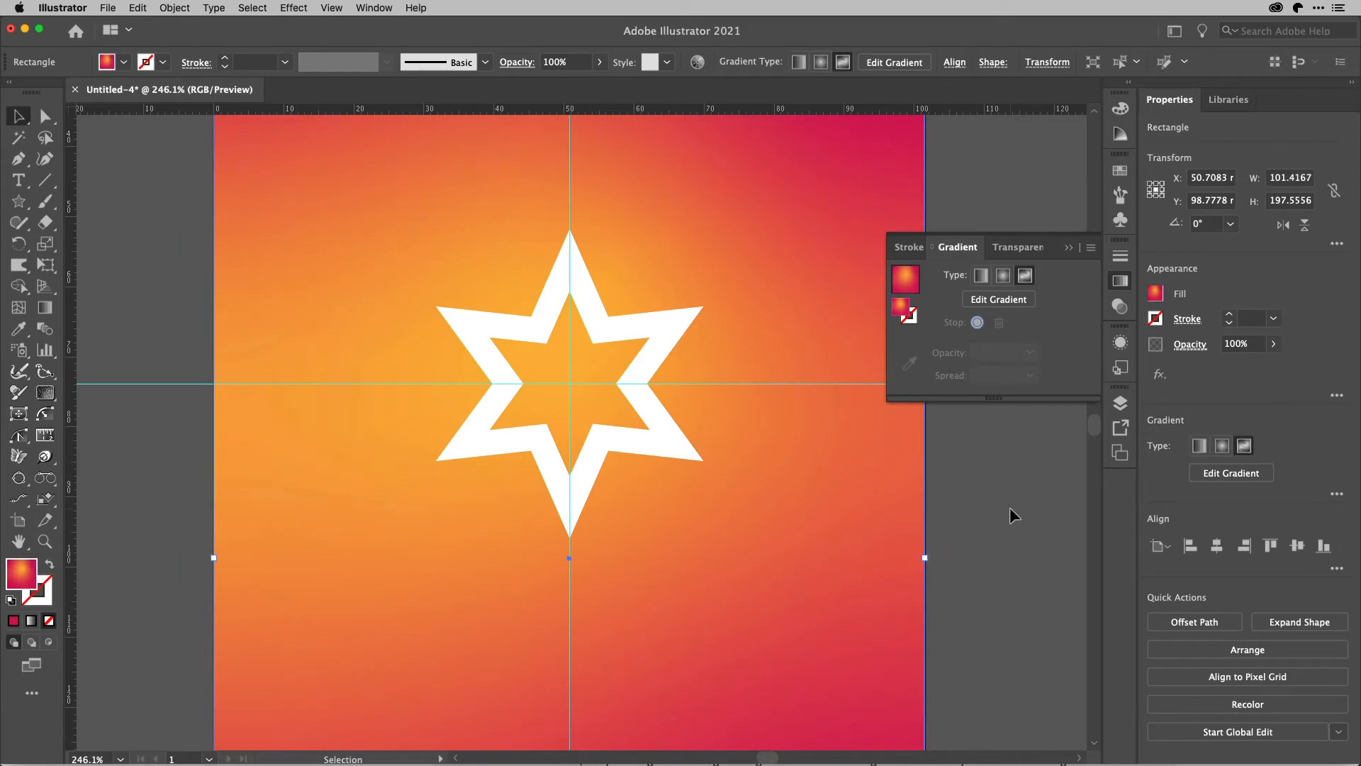
pyautogui.press('a')
pyautogui.press('v')
pyautogui.click(1014, 516)
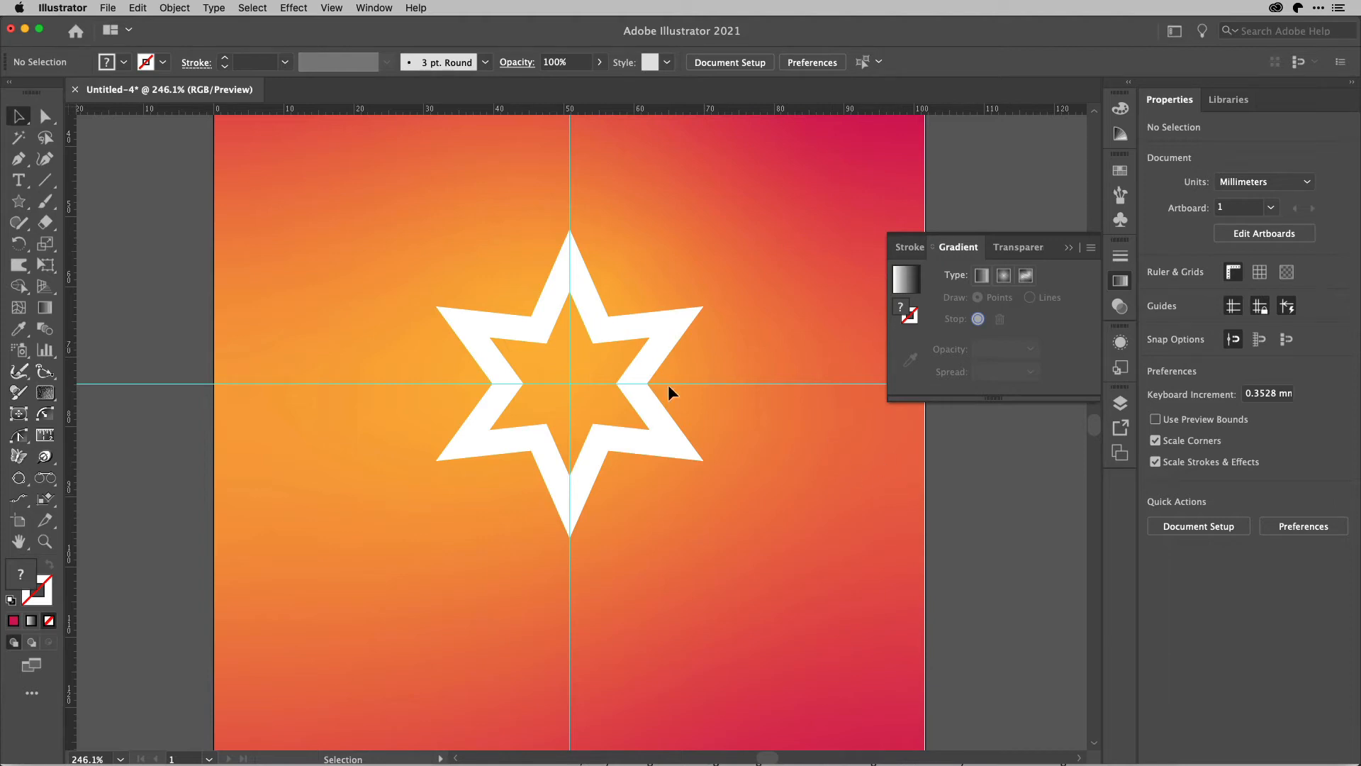
# Apply the Charcoal - Feather art brush to the star's stroke.
pyautogui.scroll(-3, 706, 393)
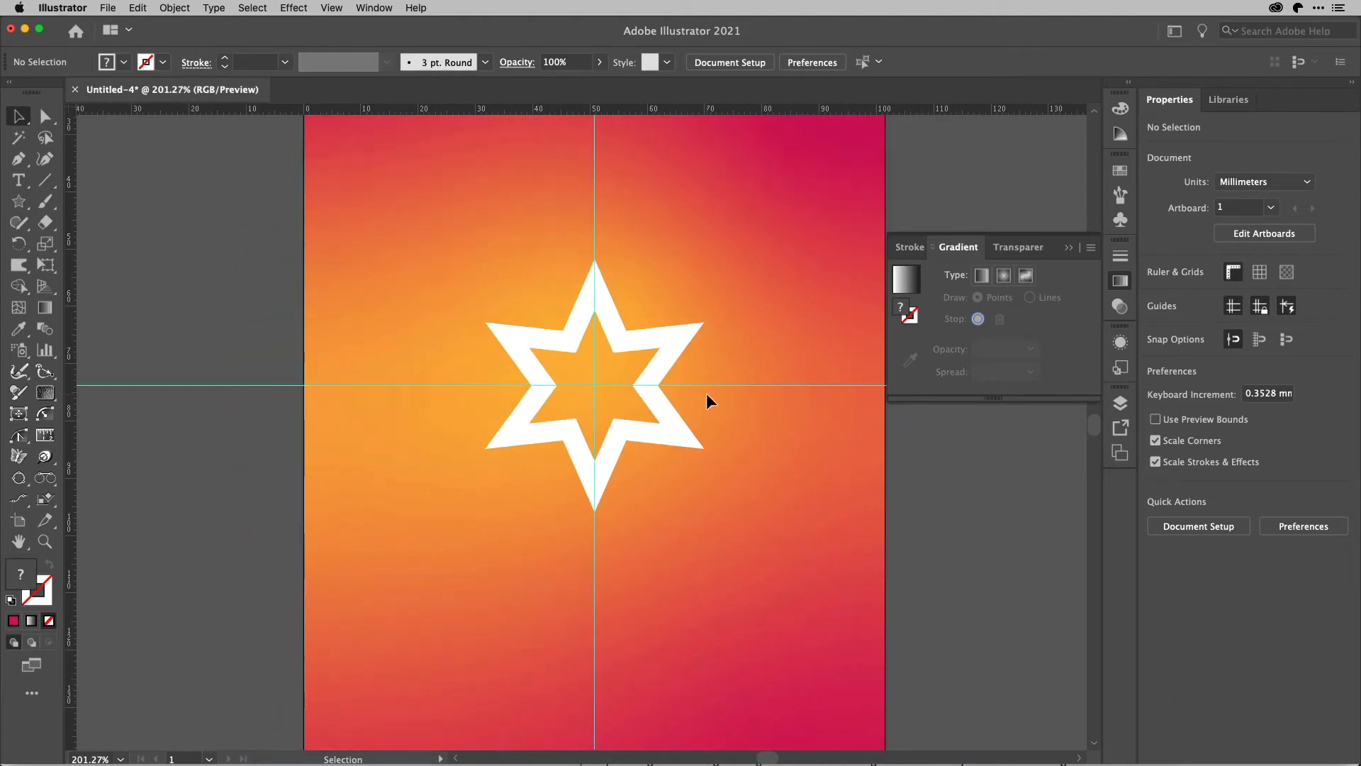
pyautogui.hscroll(1, 706, 392)
pyautogui.scroll(1, 706, 392)
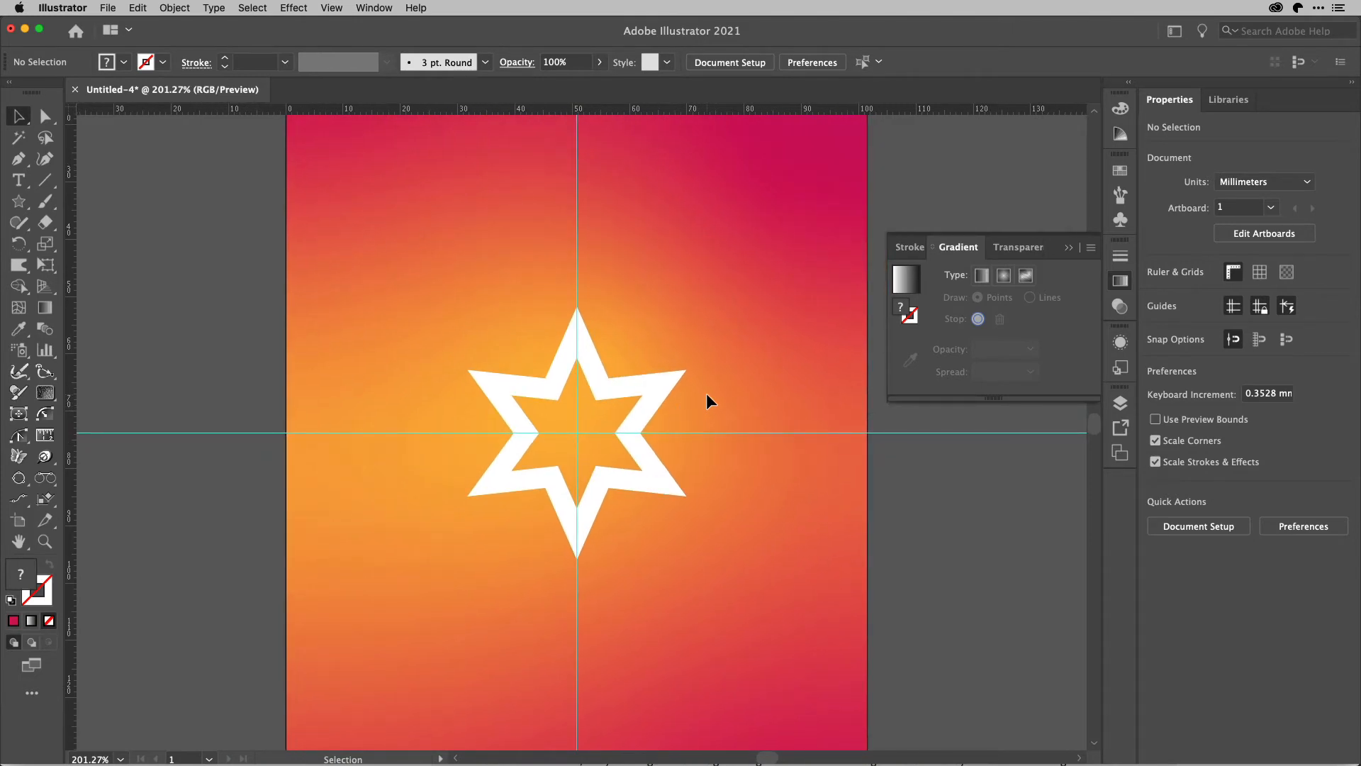
pyautogui.click(651, 405)
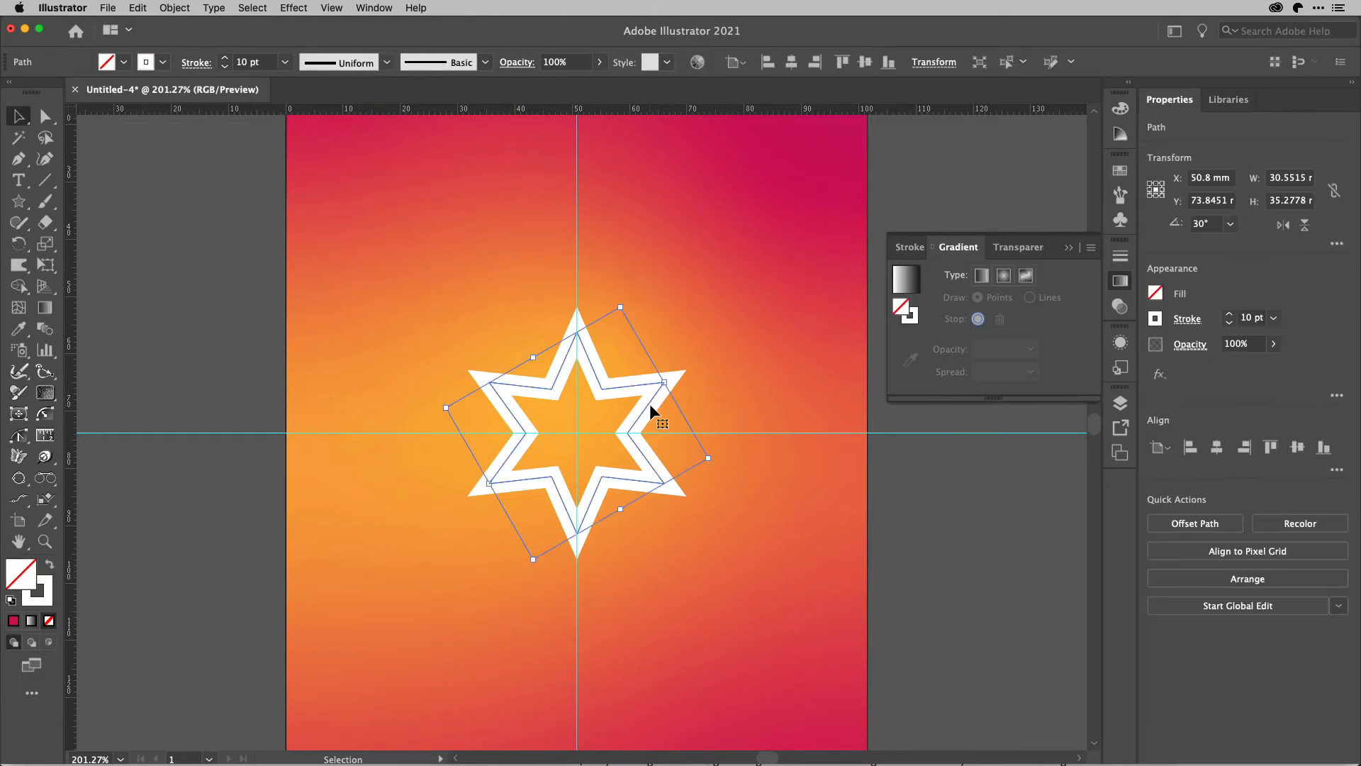
pyautogui.click(1120, 200)
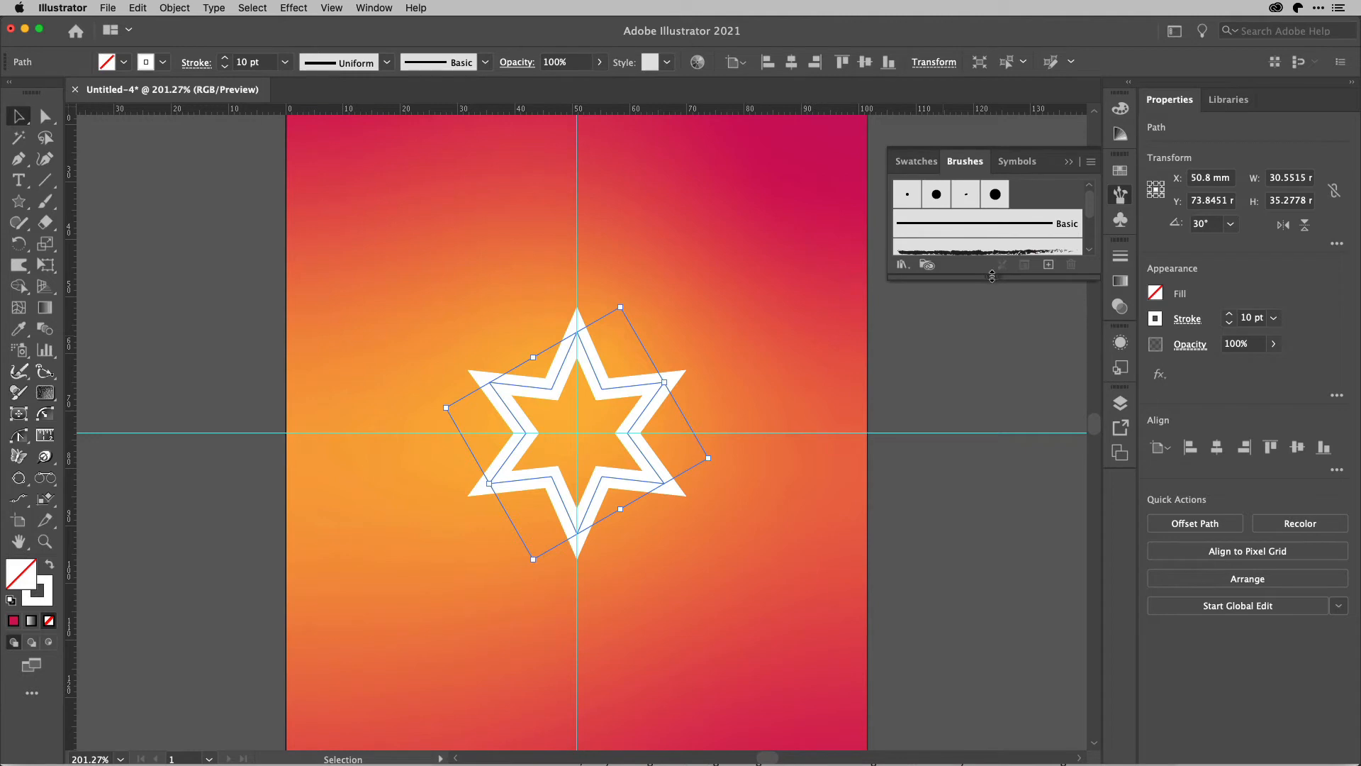
pyautogui.moveTo(992, 277); pyautogui.dragTo(1036, 492)
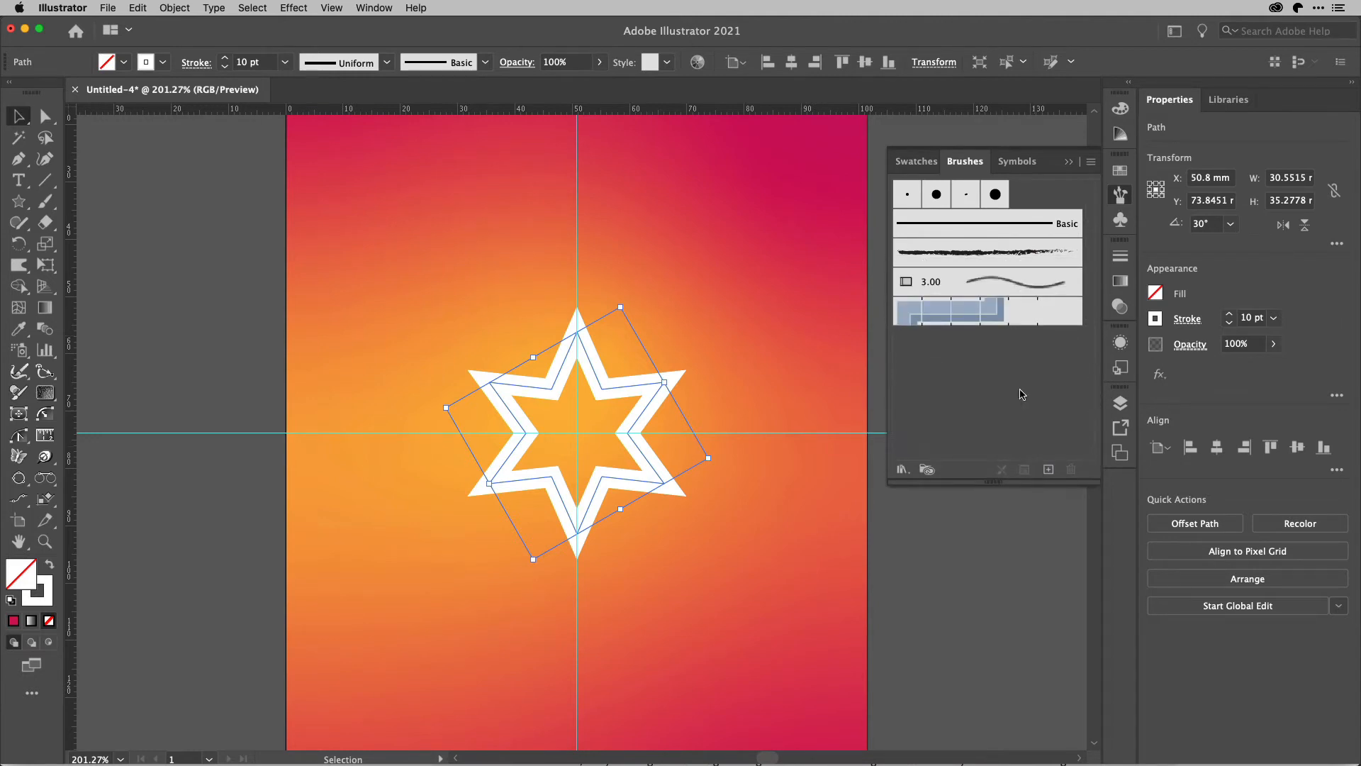
pyautogui.click(995, 253)
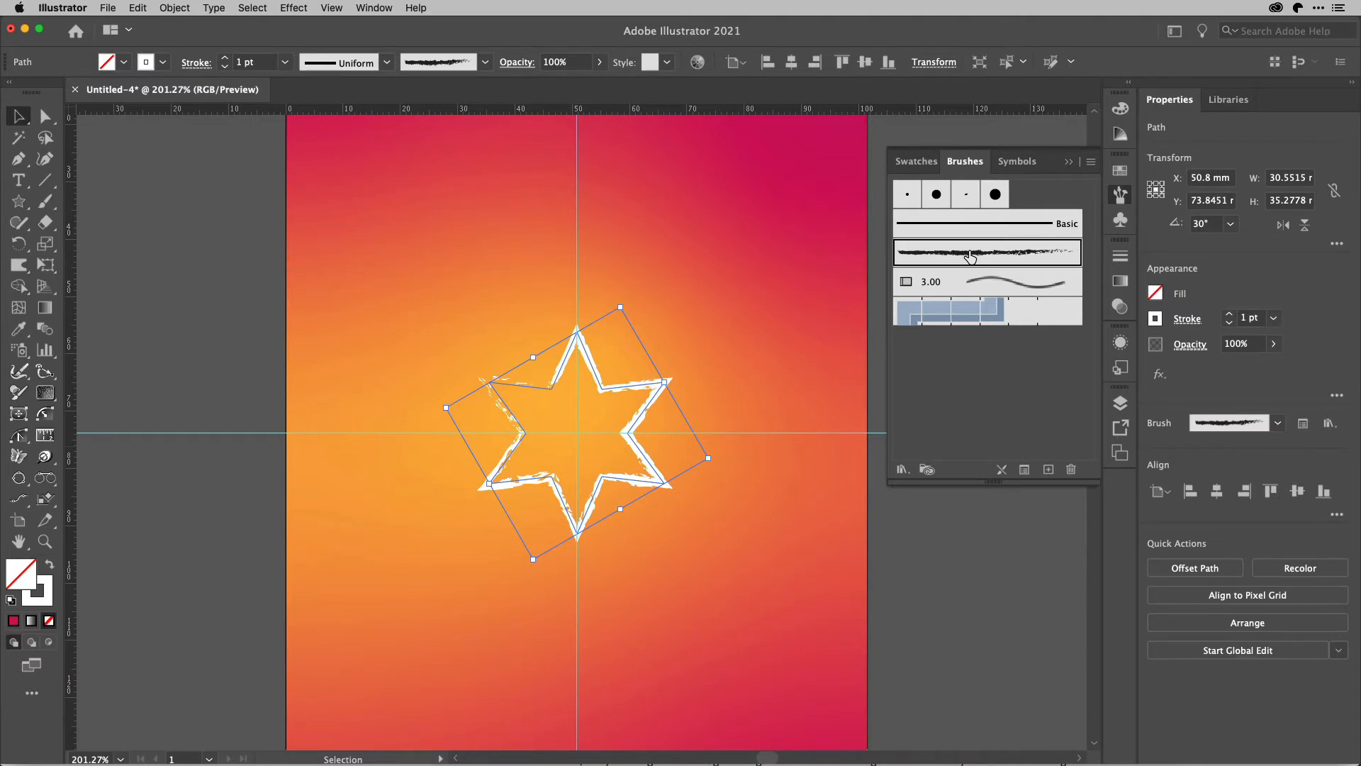
# Add a second stroke to the star and check its list of appearance attributes.
pyautogui.press('super+alt+slash')
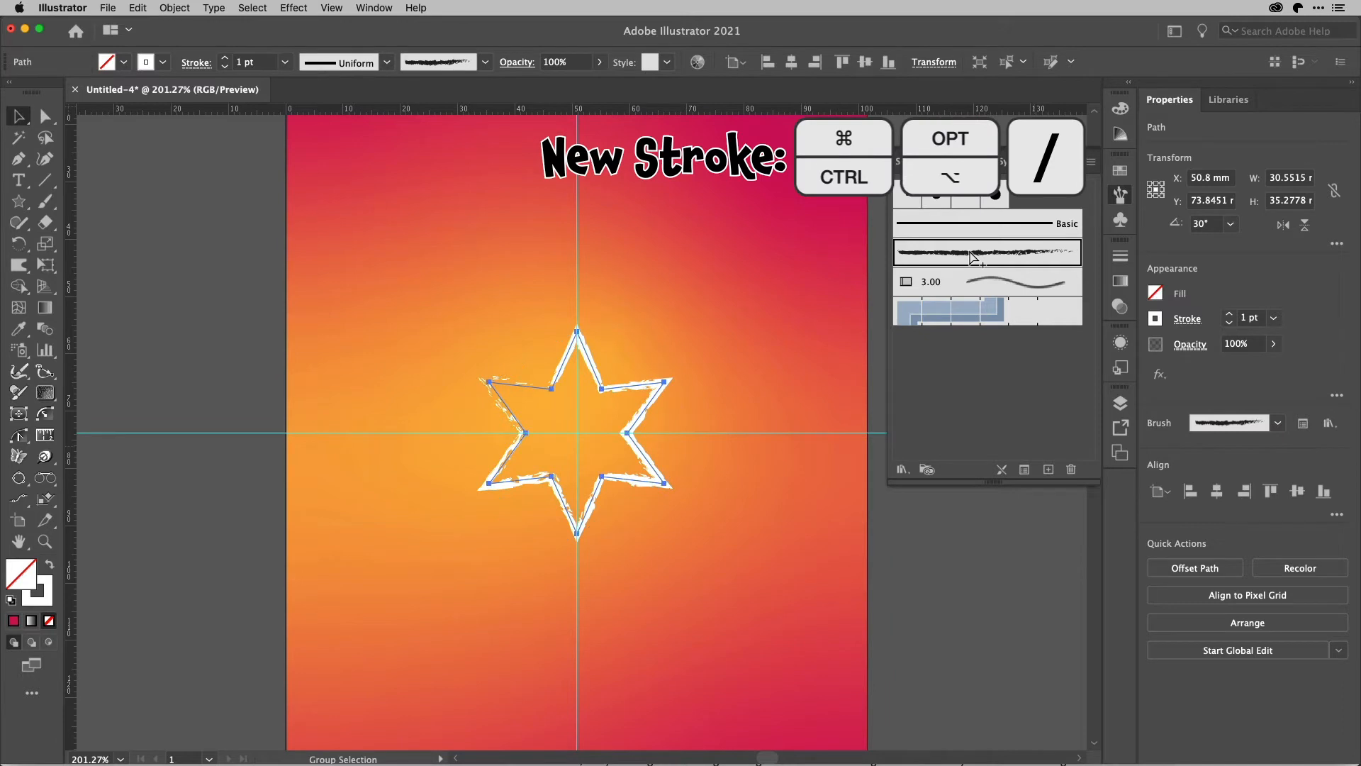
pyautogui.press('super+alt+slash')
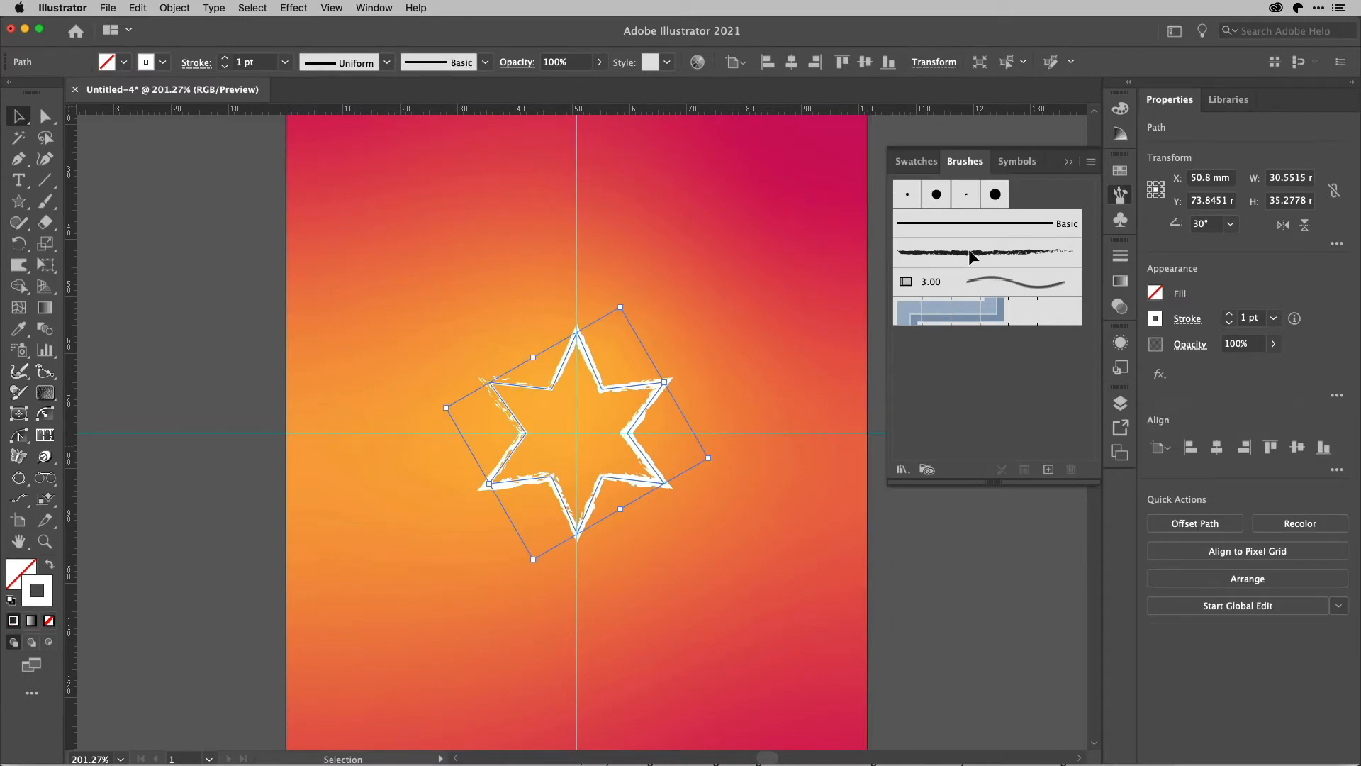
pyautogui.click(1121, 344)
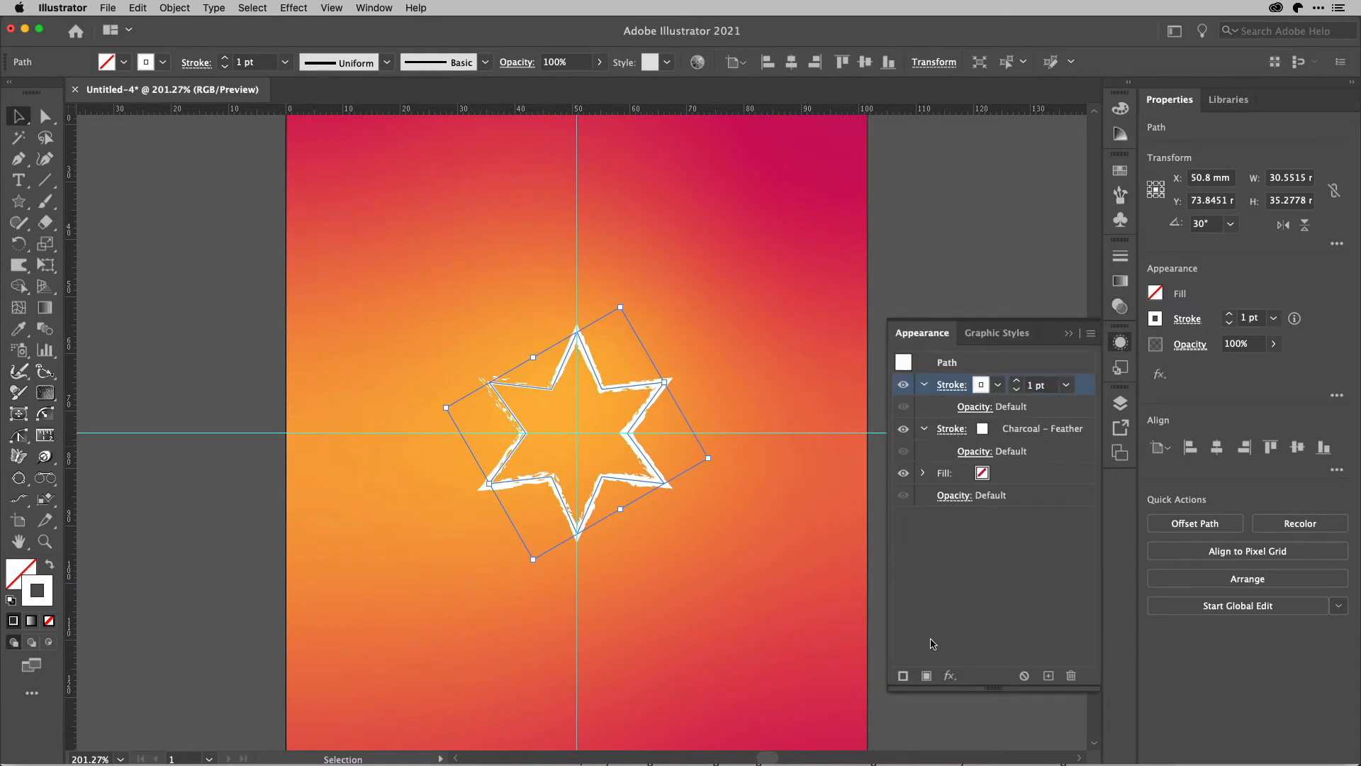
pyautogui.click(1120, 346)
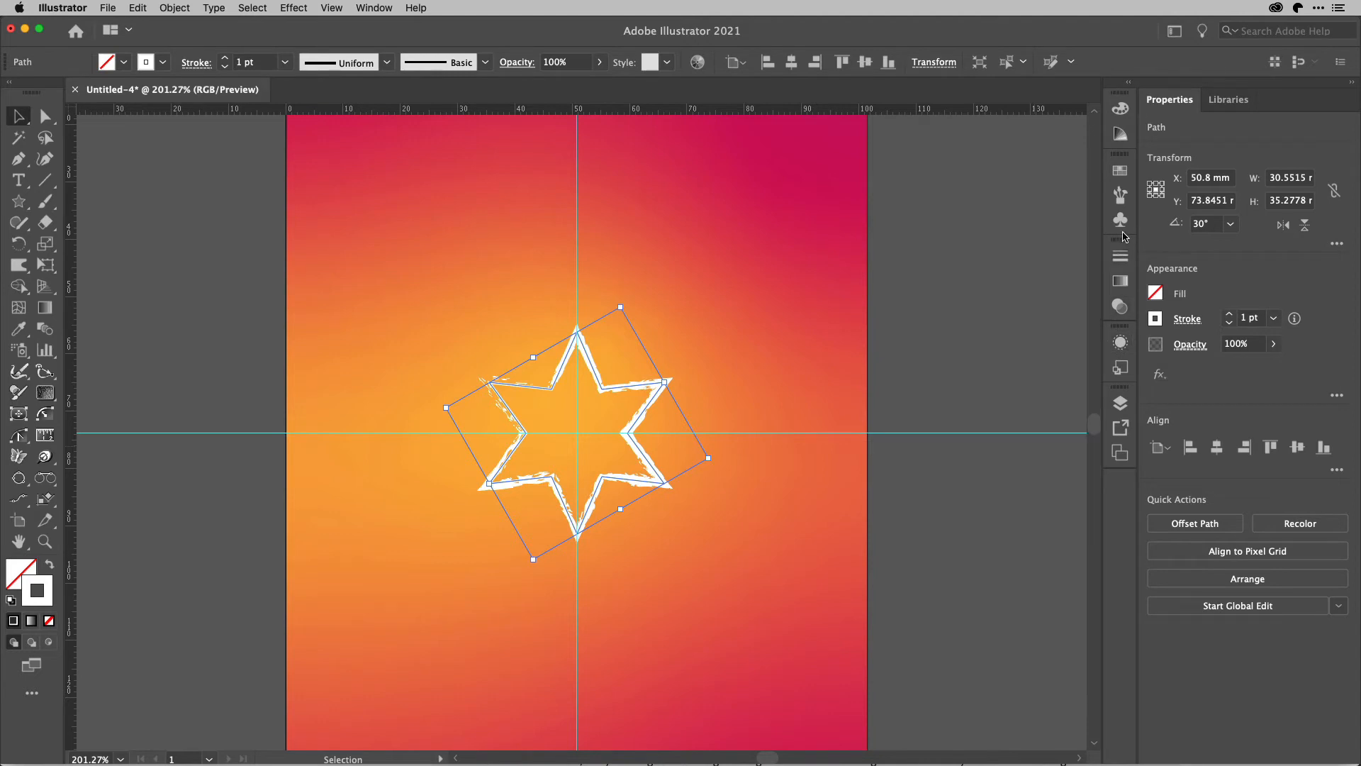
# Load the Artistic_ChalkCharcoalPencil brush library and apply its Chalk - Round brush to the star's new stroke.
pyautogui.click(1121, 194)
pyautogui.click(904, 469)
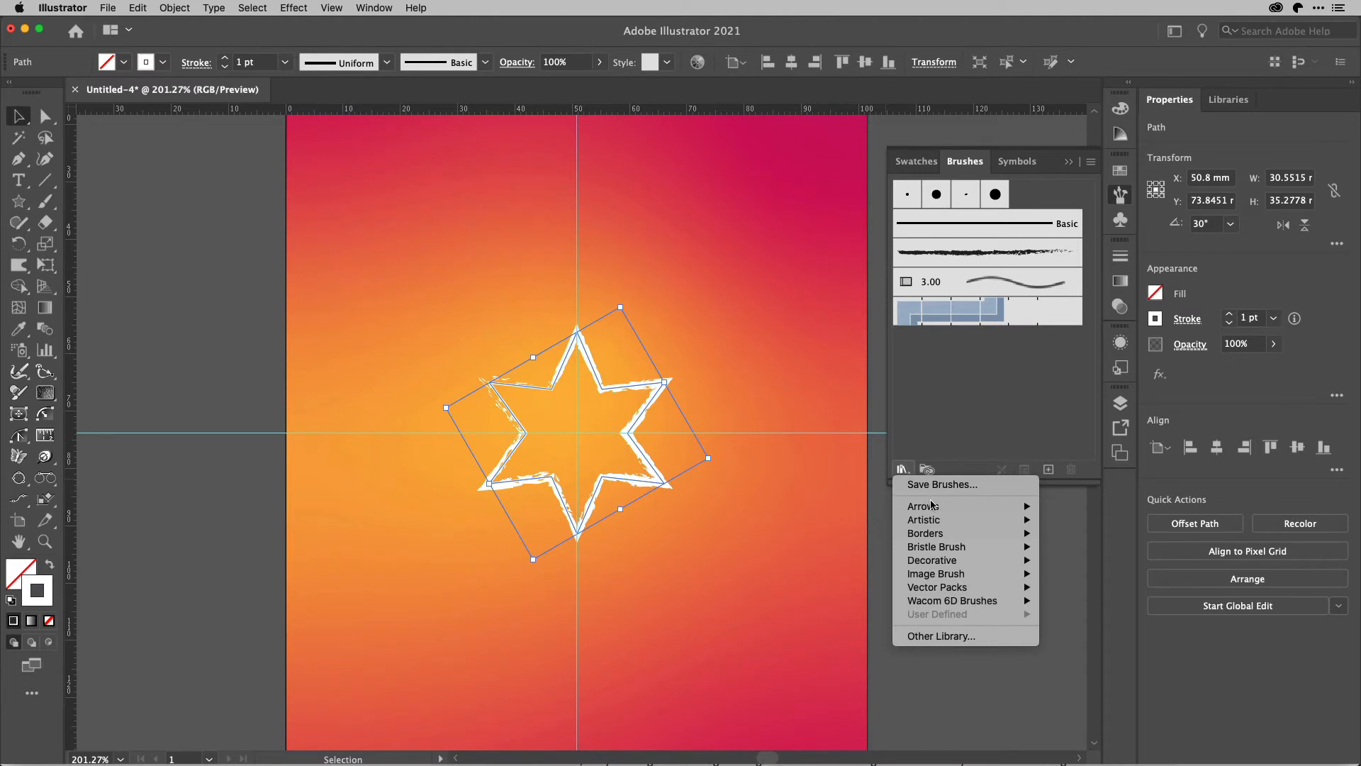
pyautogui.moveTo(940, 524)
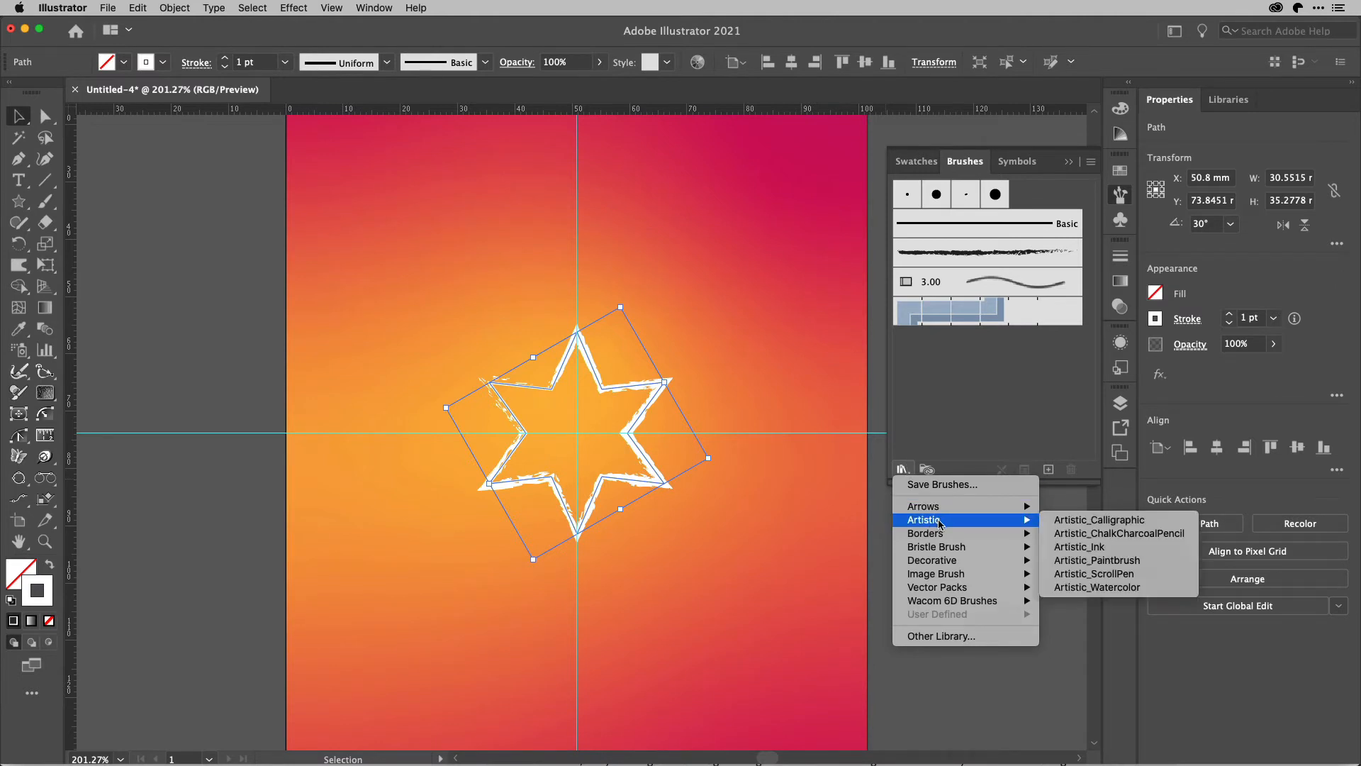
pyautogui.click(1103, 533)
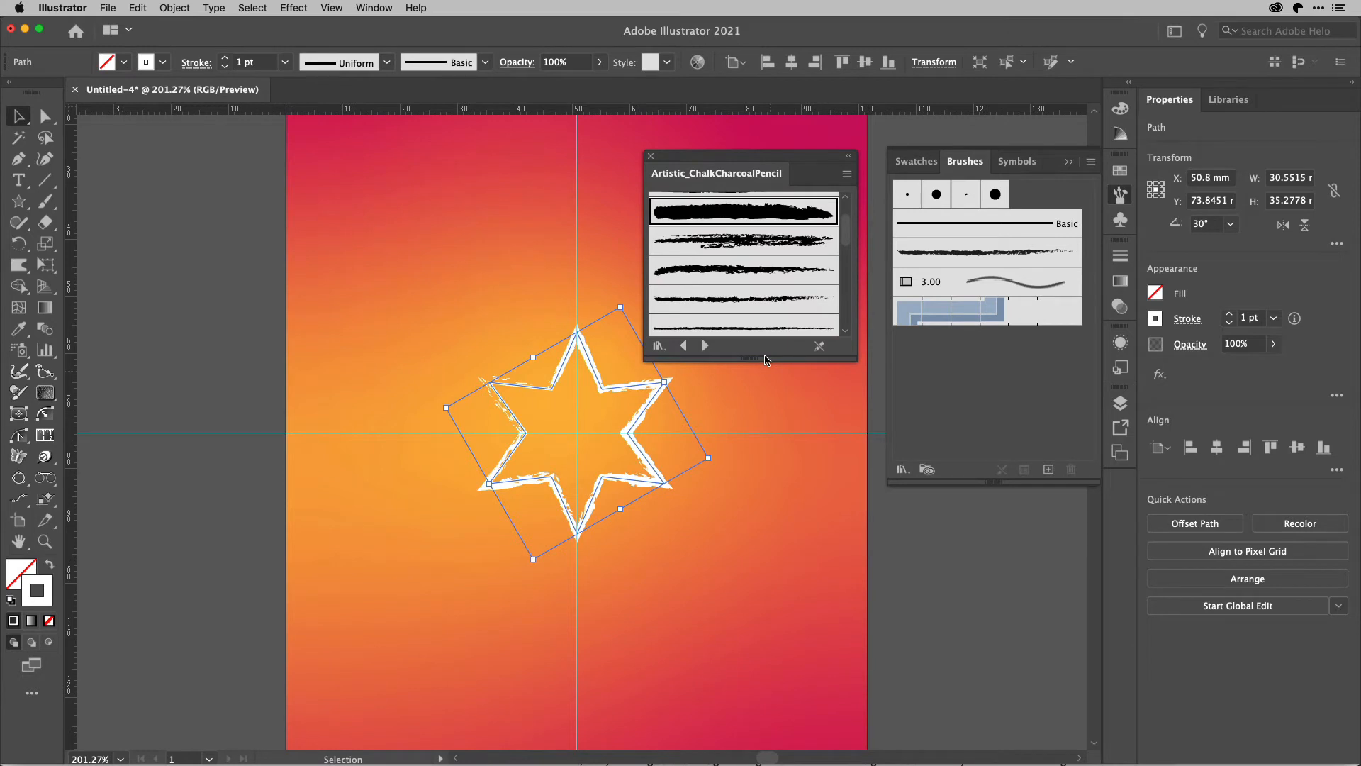
pyautogui.moveTo(763, 359)
pyautogui.mouseDown()
pyautogui.moveTo(763, 395)
pyautogui.moveTo(762, 369)
pyautogui.mouseUp()
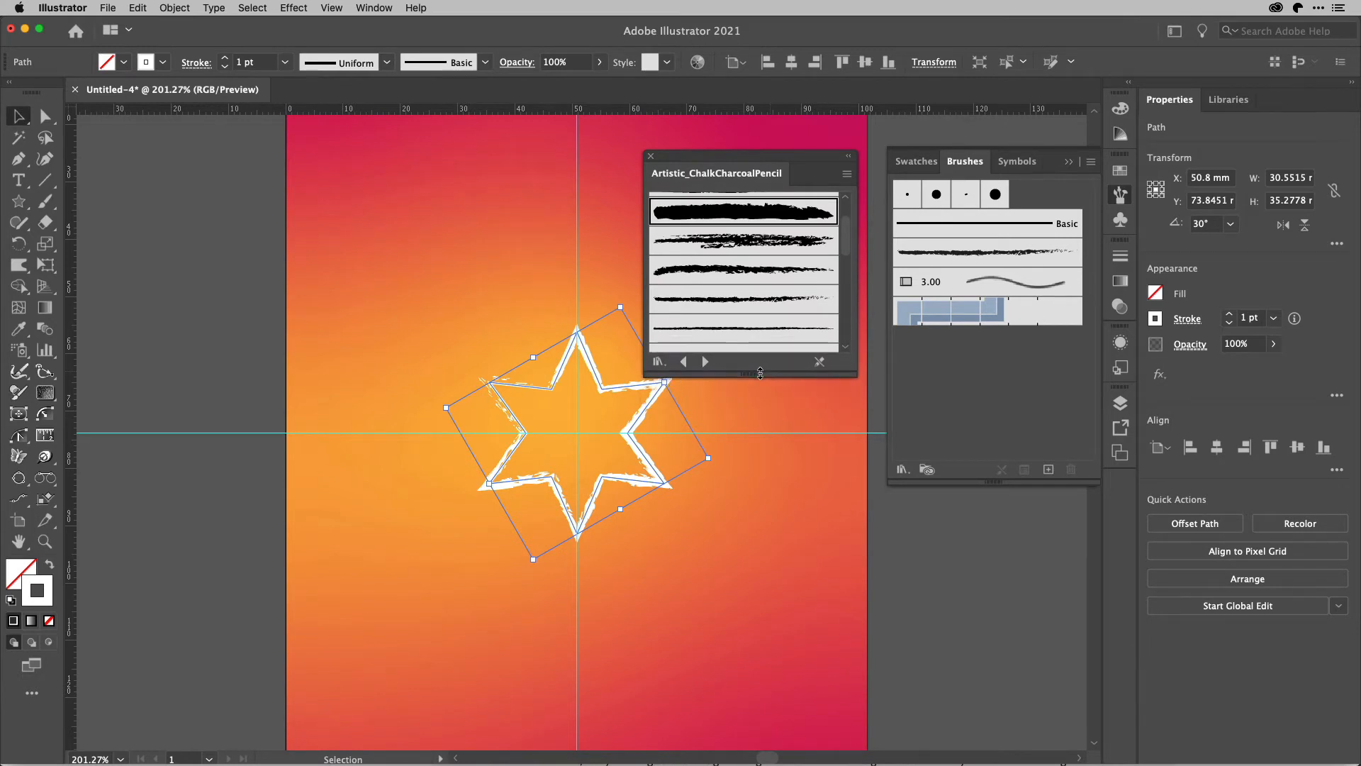
pyautogui.click(726, 213)
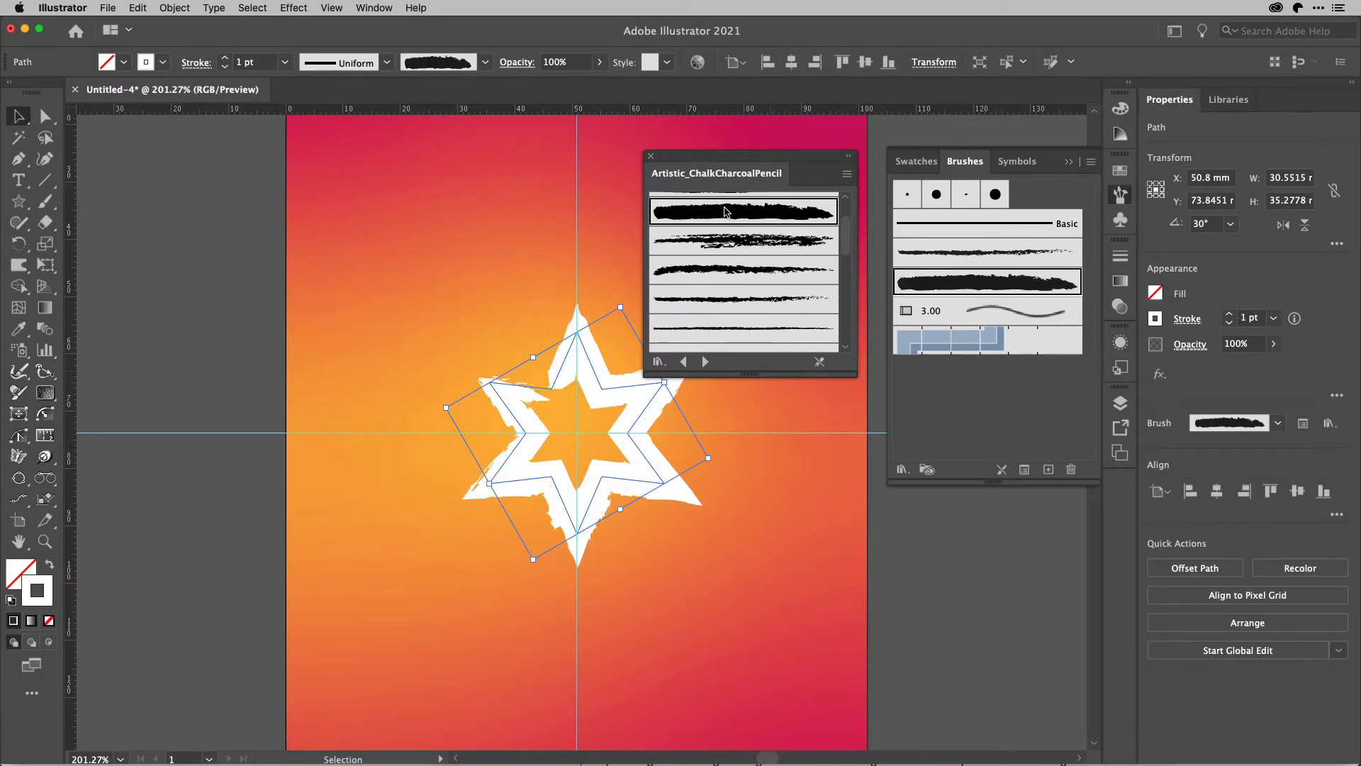
pyautogui.scroll(-3, 766, 243)
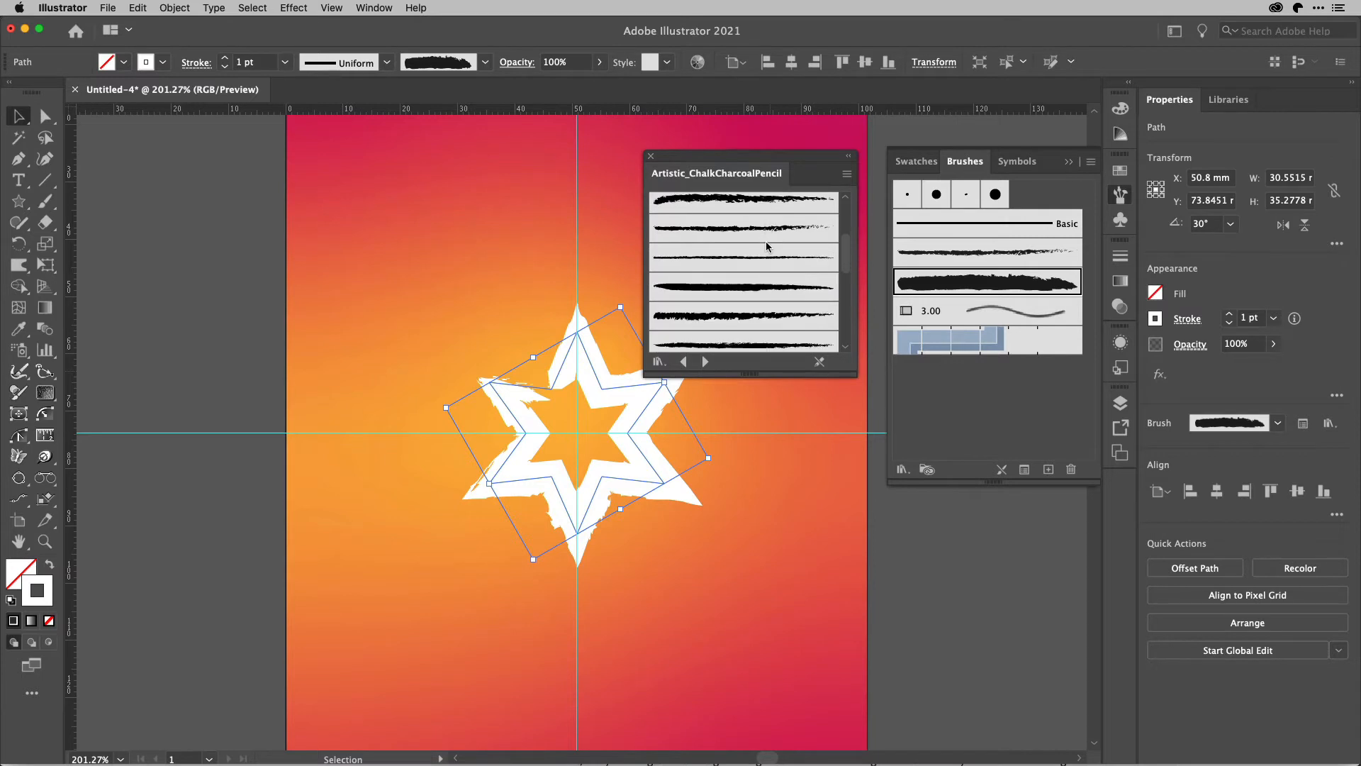
# Replace the star's stroke brush with the rough-edged tapering charcoal brush from the Artistic_ChalkCharcoalPencil library.
pyautogui.scroll(-2, 766, 246)
pyautogui.click(725, 253)
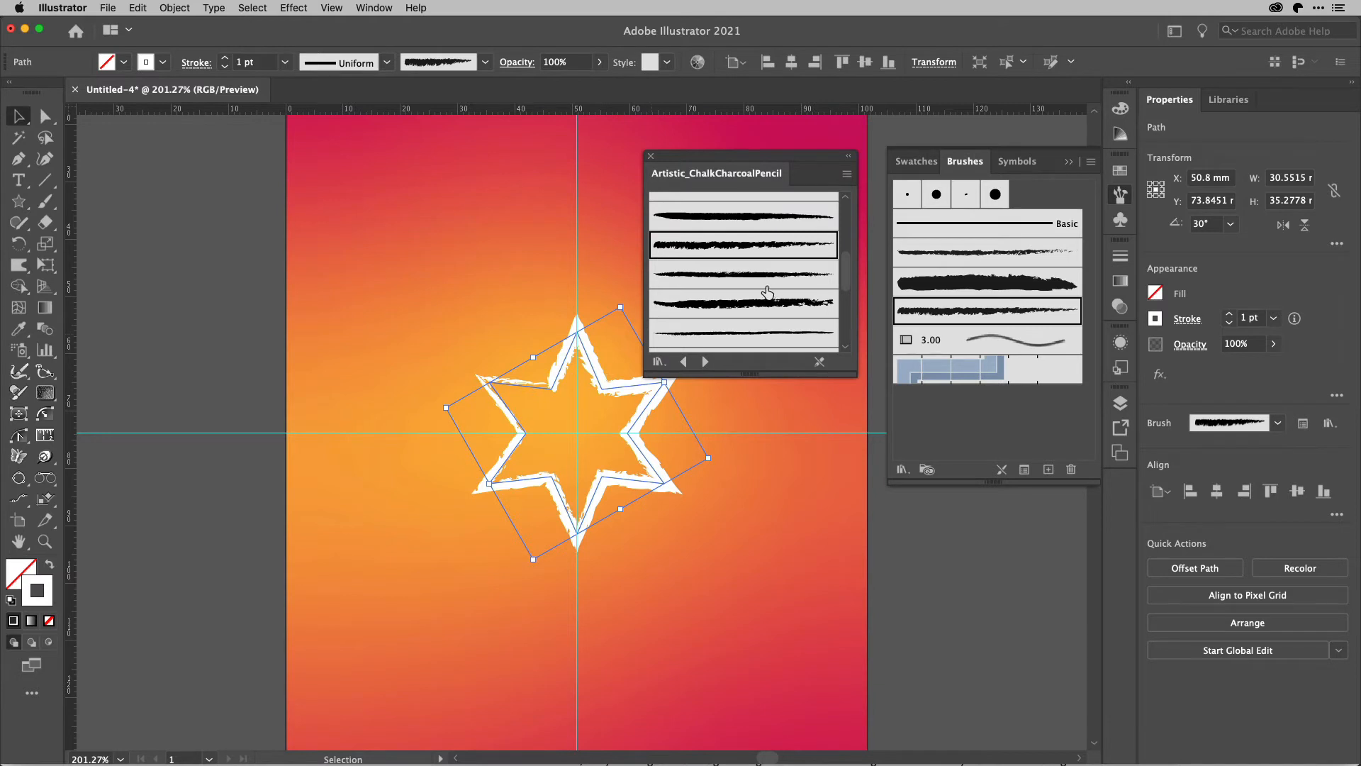
# Try alternative brushes on the star's stroke, including Charcoal - Rough and Charcoal - Thick.
pyautogui.scroll(-2, 766, 290)
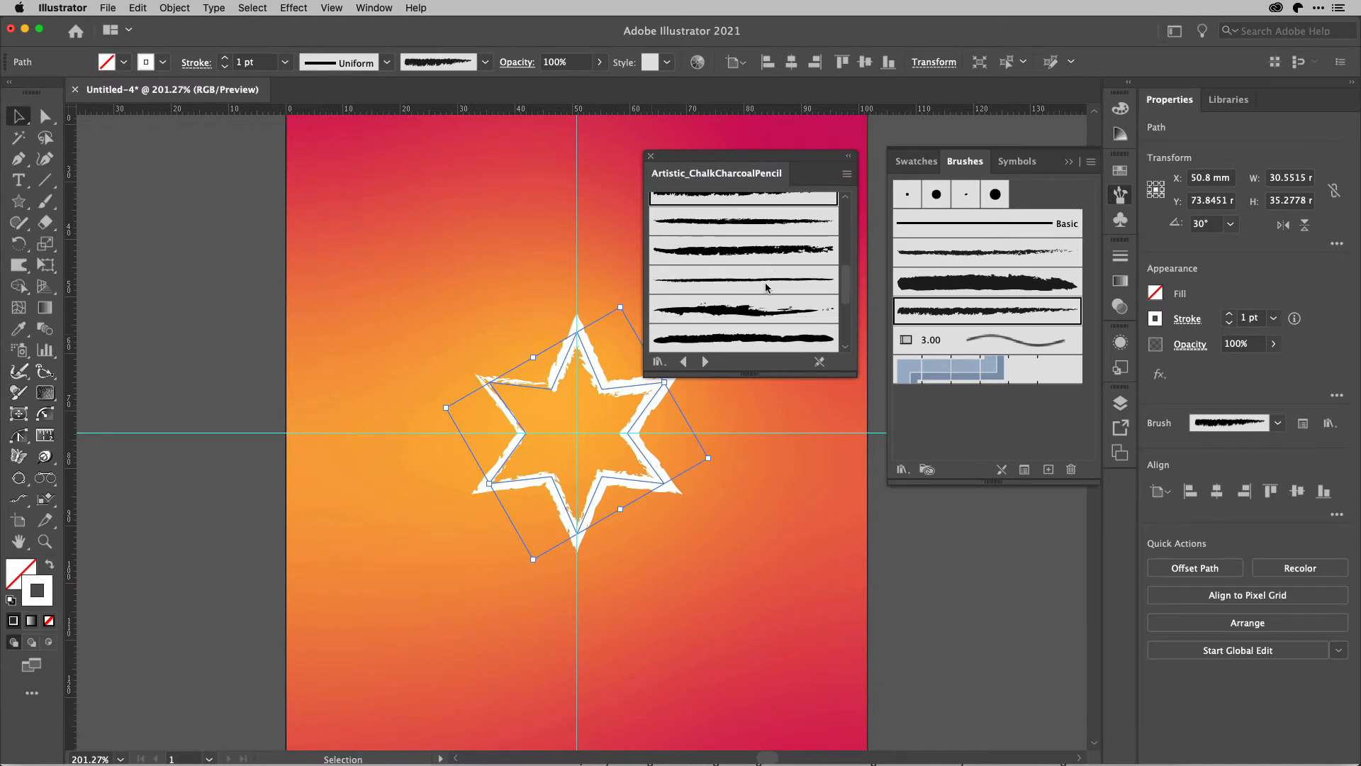
pyautogui.click(745, 339)
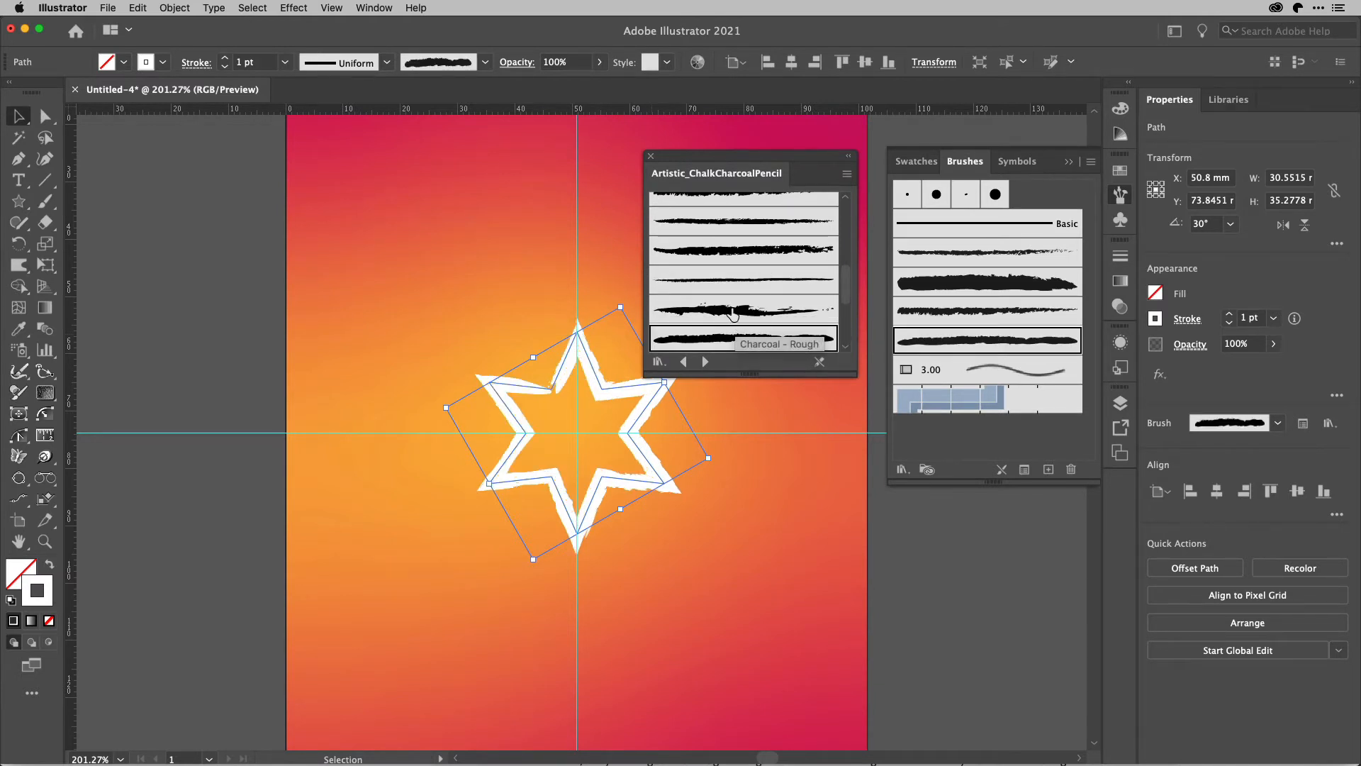
pyautogui.click(732, 309)
pyautogui.click(732, 257)
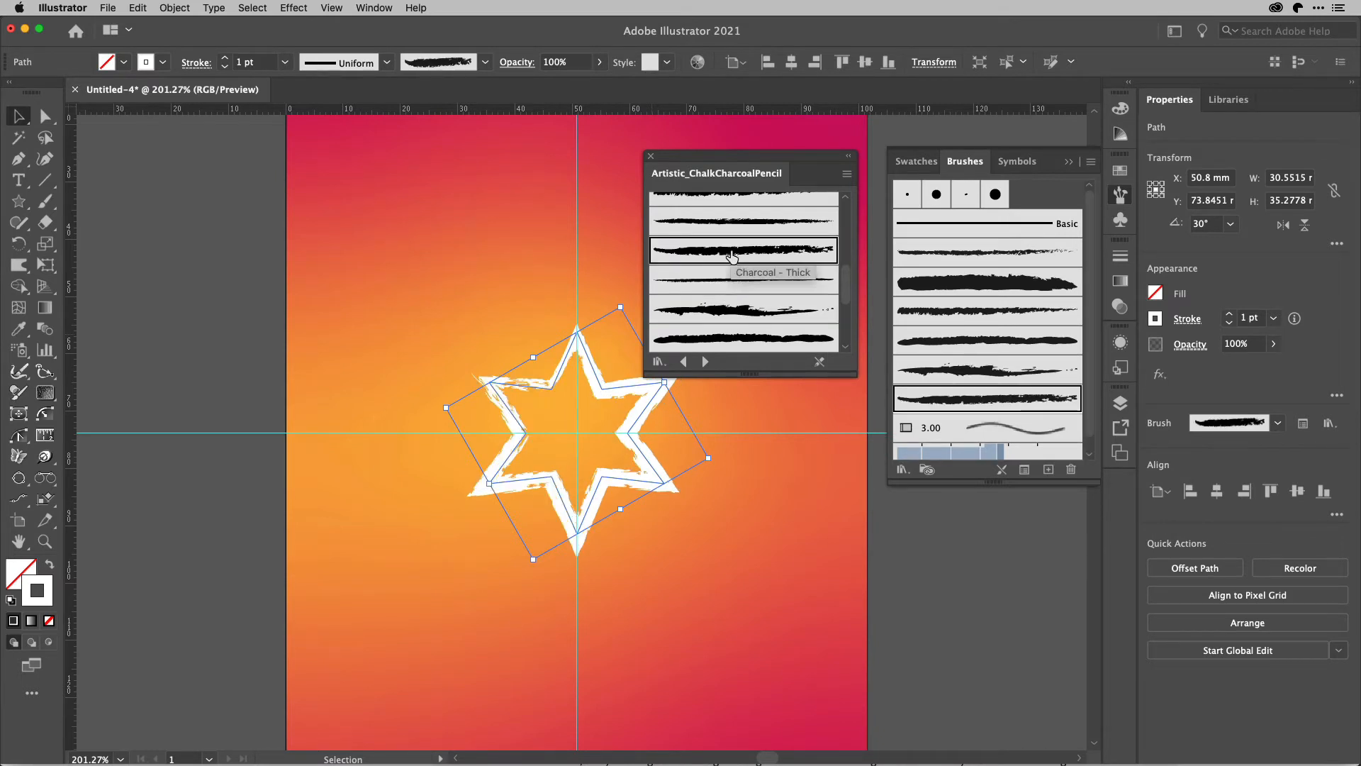
# Close the brush library and undo the last three brush changes on the star.
pyautogui.scroll(2, 751, 250)
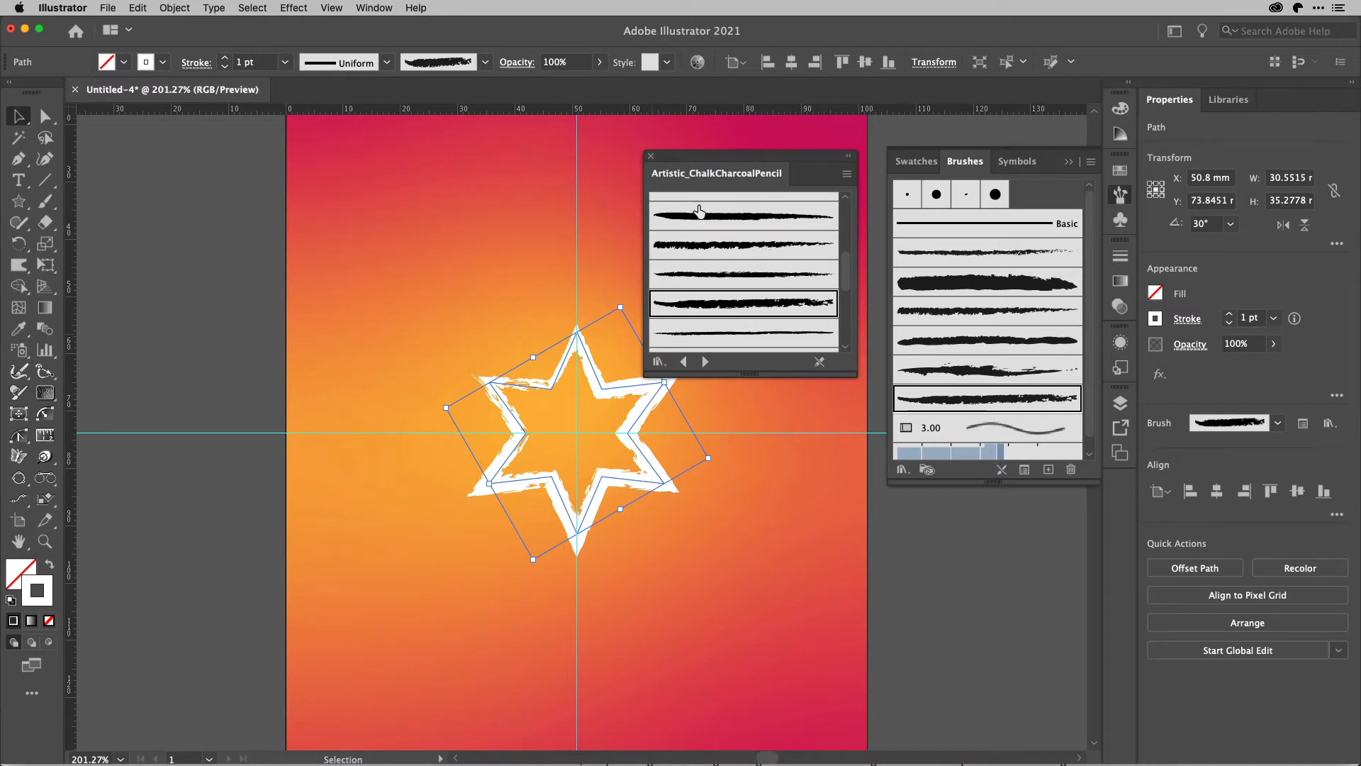
pyautogui.click(652, 157)
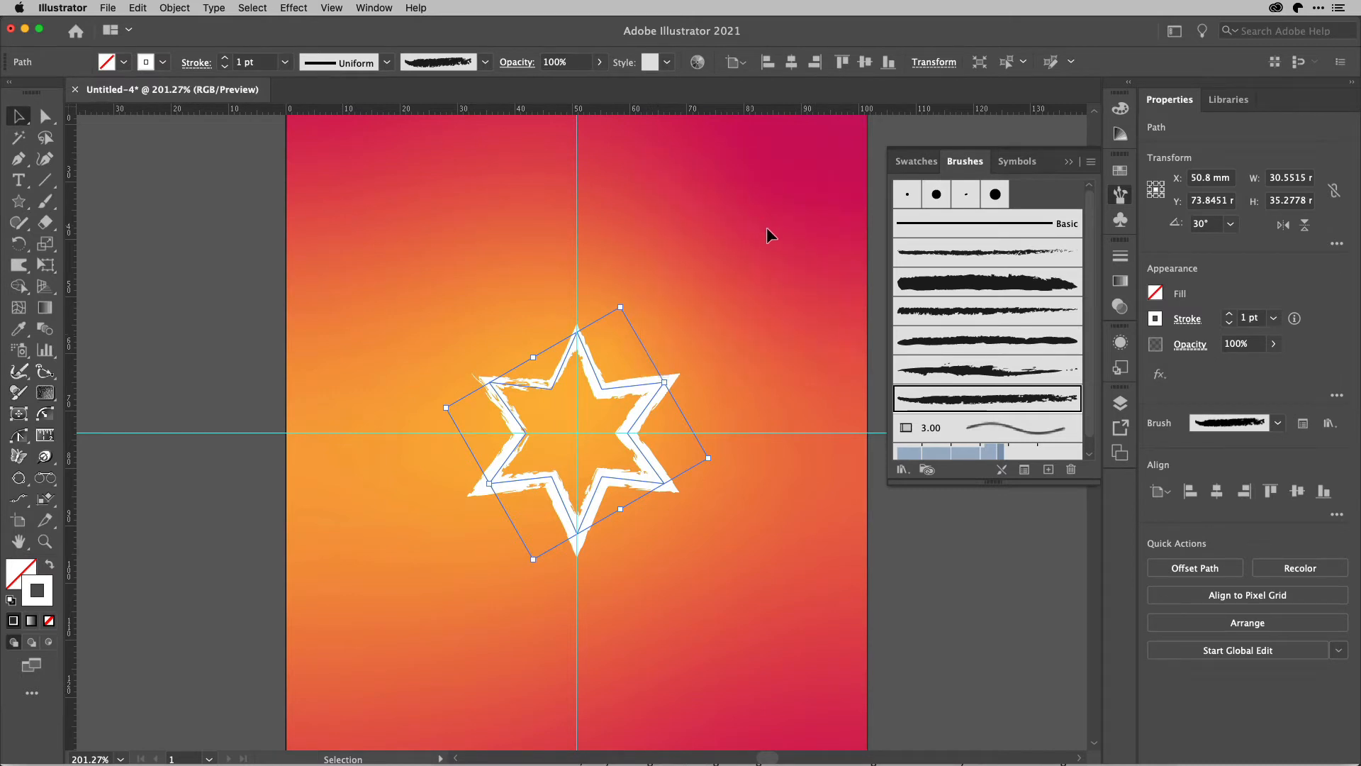
pyautogui.press('a')
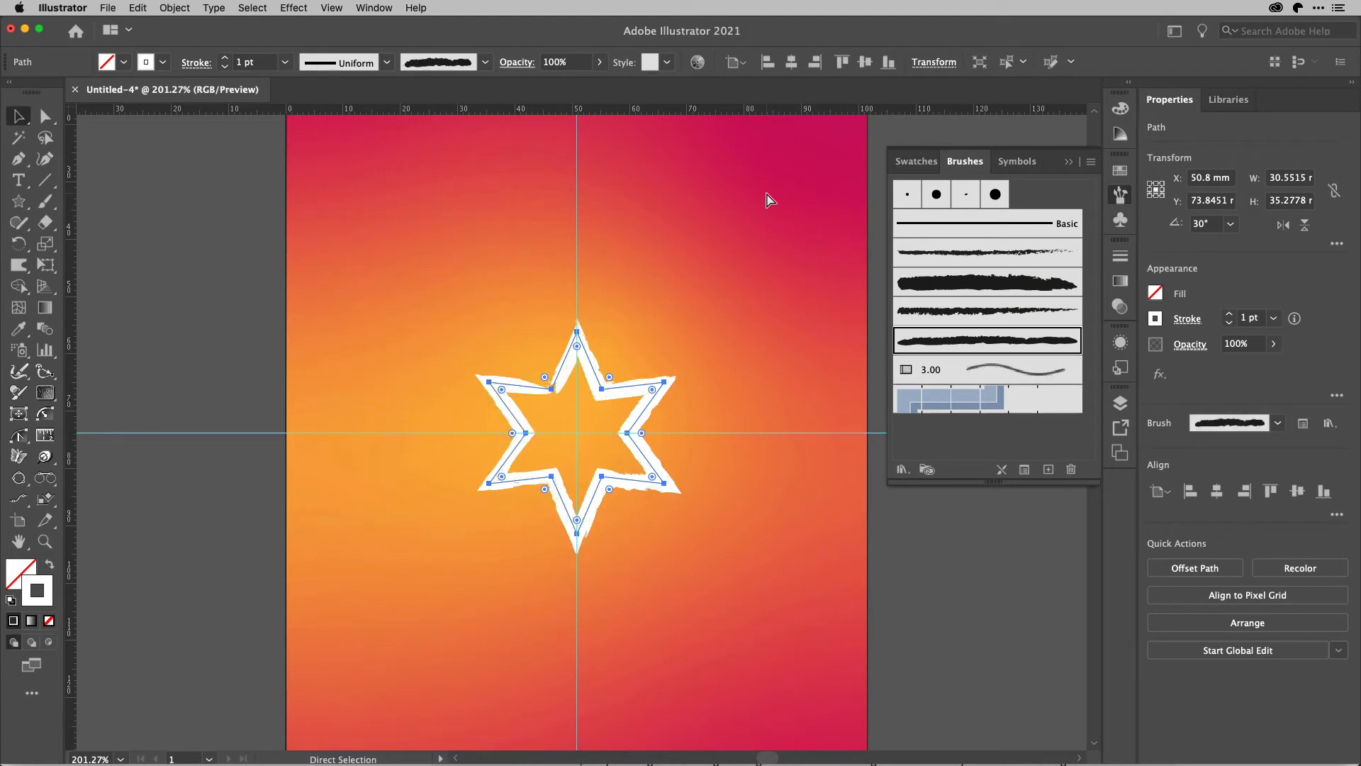
pyautogui.press('super+z')
pyautogui.press('v')
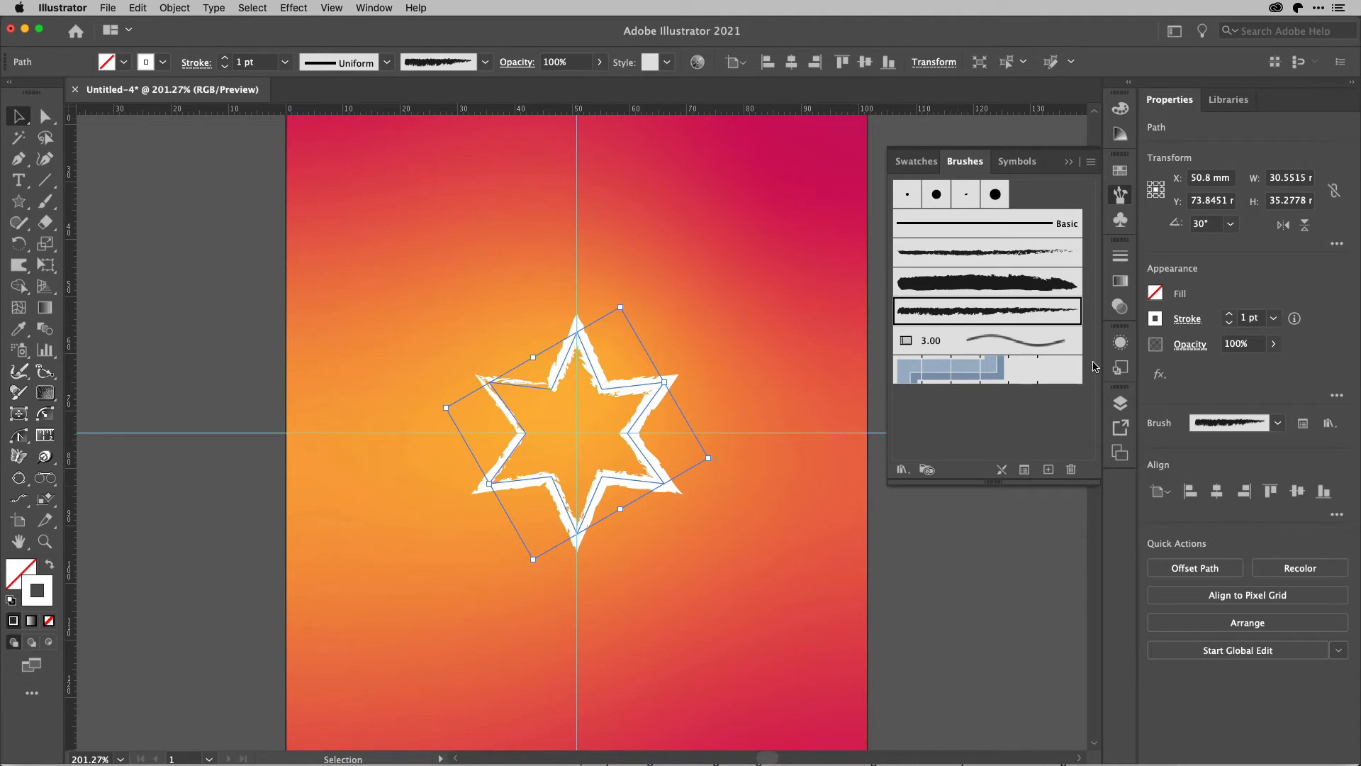
# Save the star's brushed stroke appearance as a new graphic style, leaving its name at the default.
pyautogui.click(1120, 373)
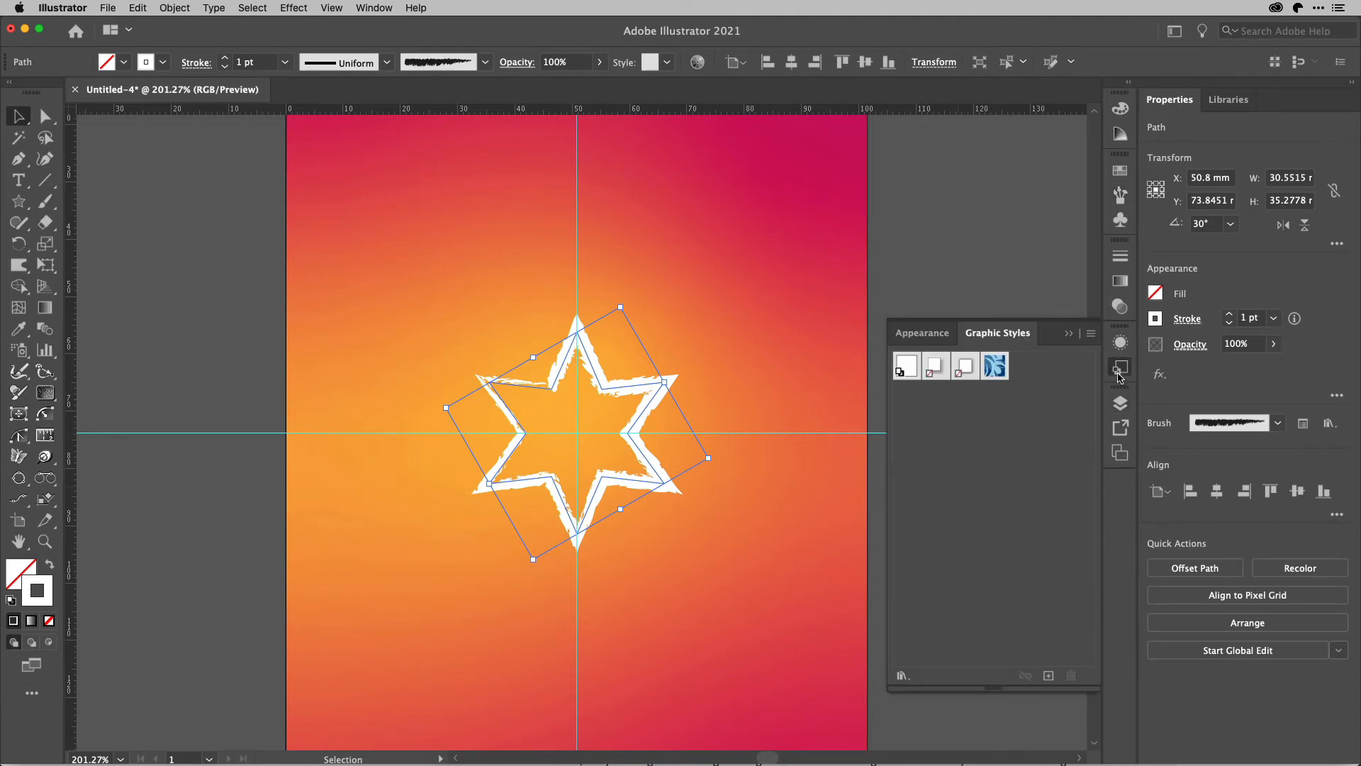
pyautogui.click(1049, 678)
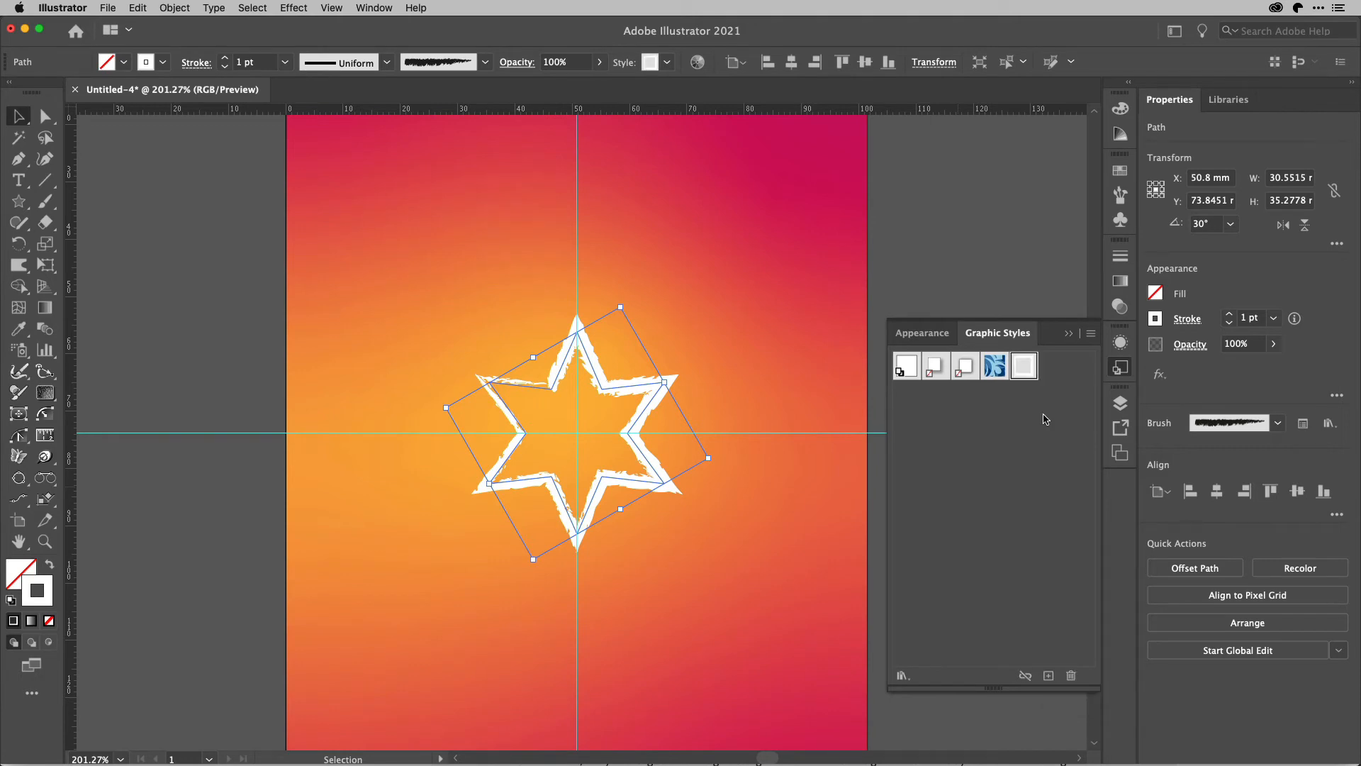
pyautogui.keyDown('alt'); pyautogui.click(1049, 678); pyautogui.keyUp('alt')
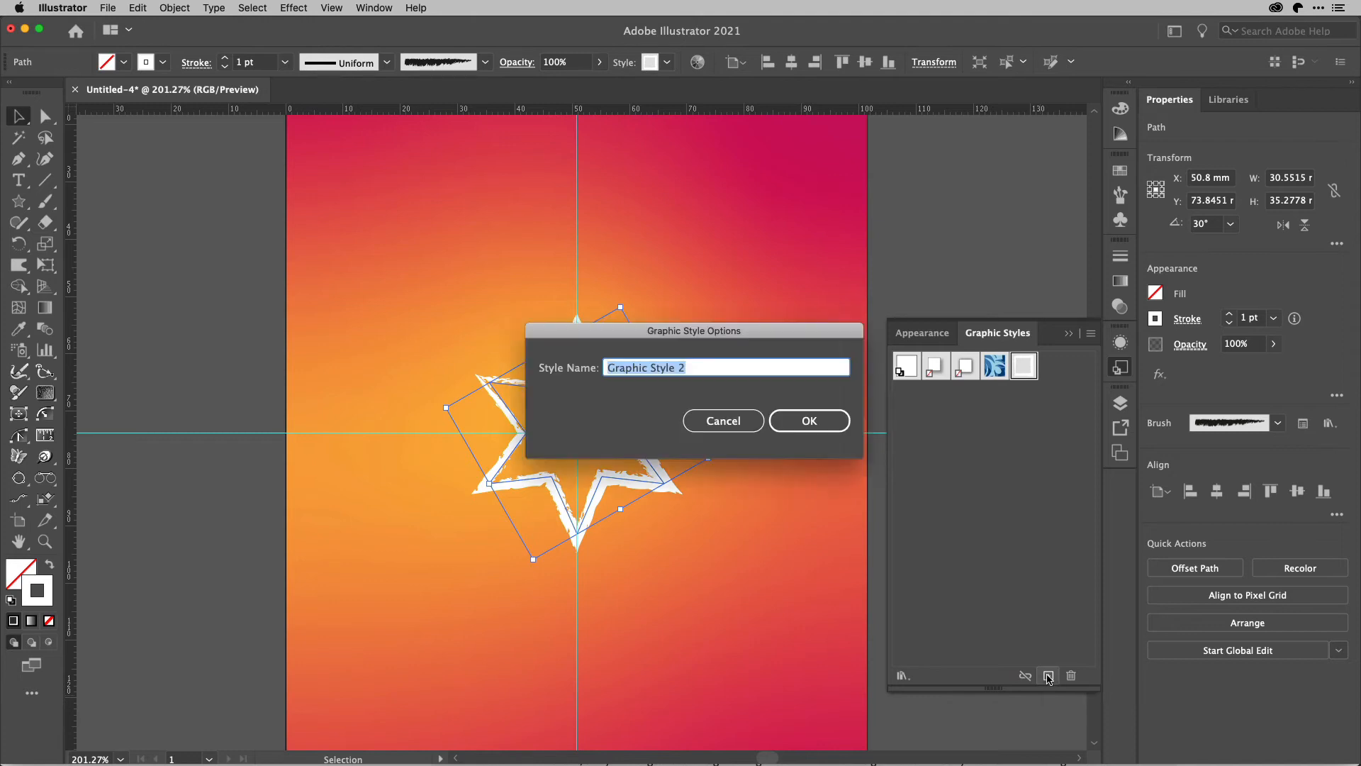
pyautogui.click(724, 421)
pyautogui.doubleClick(1025, 365)
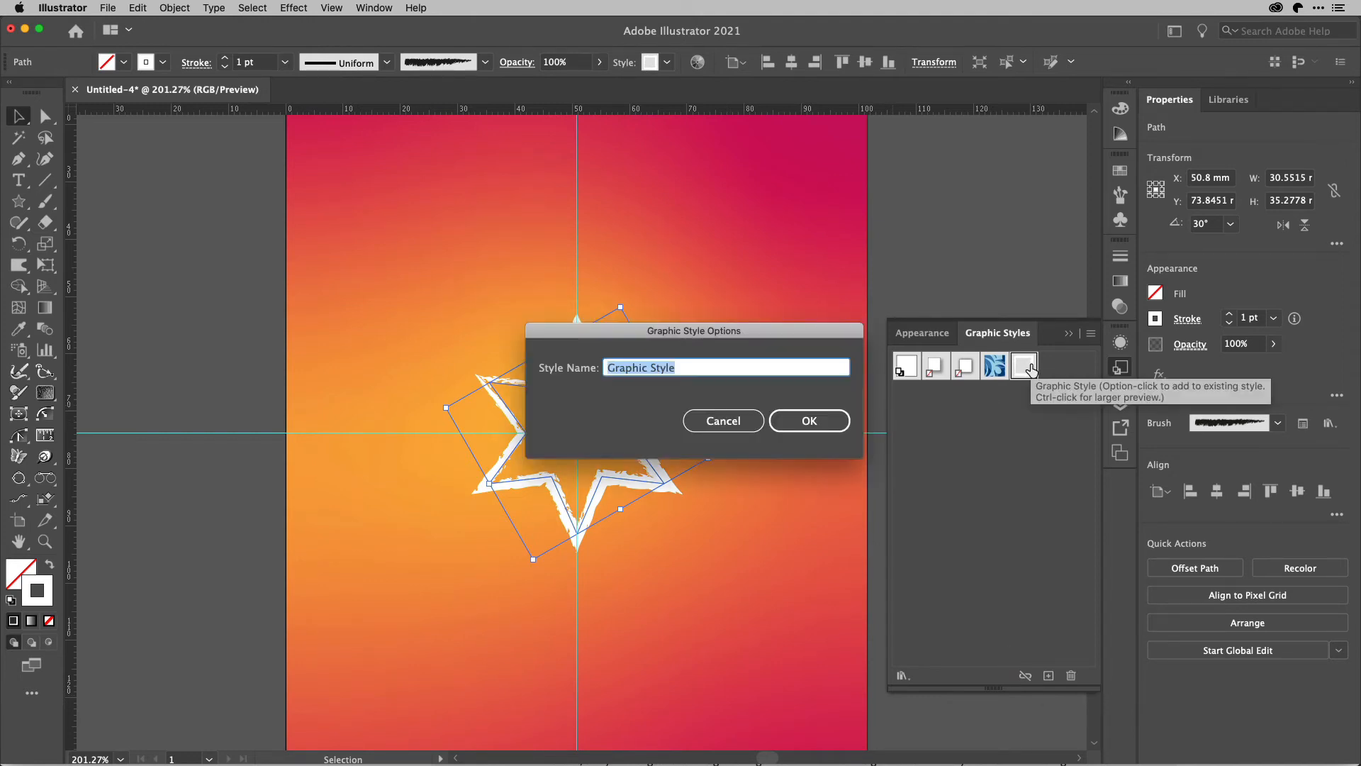
pyautogui.click(730, 420)
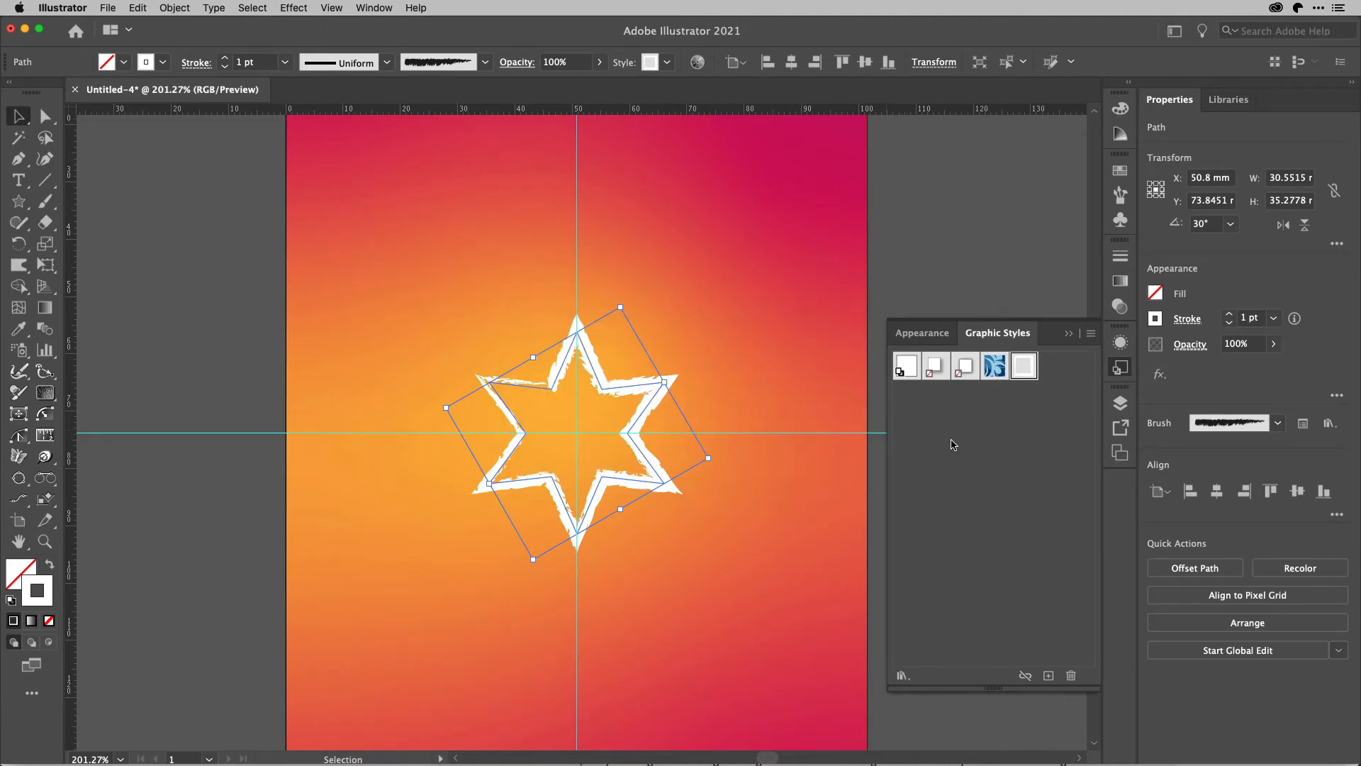
pyautogui.click(1119, 368)
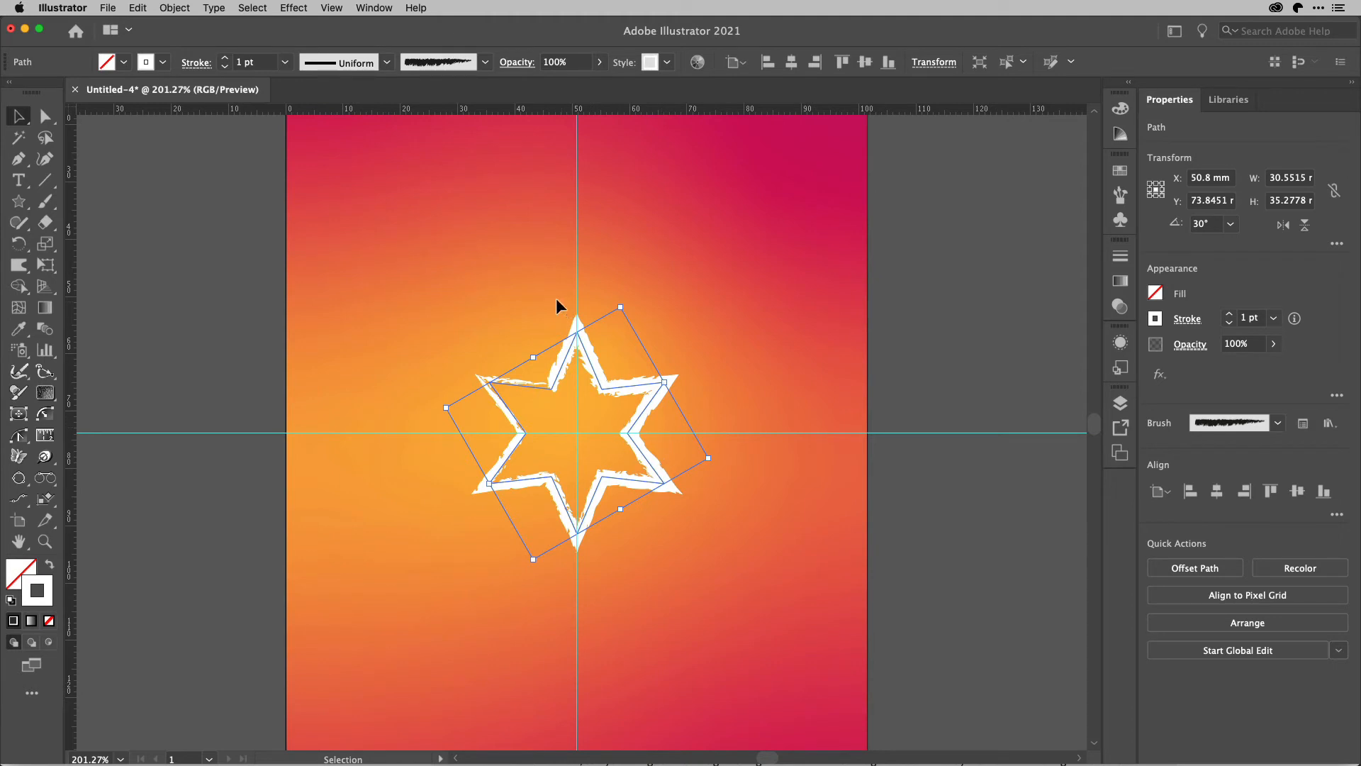
# Reset the star's bounding box so it is no longer rotated, and deselect the star.
pyautogui.click(174, 8)
pyautogui.moveTo(183, 27)
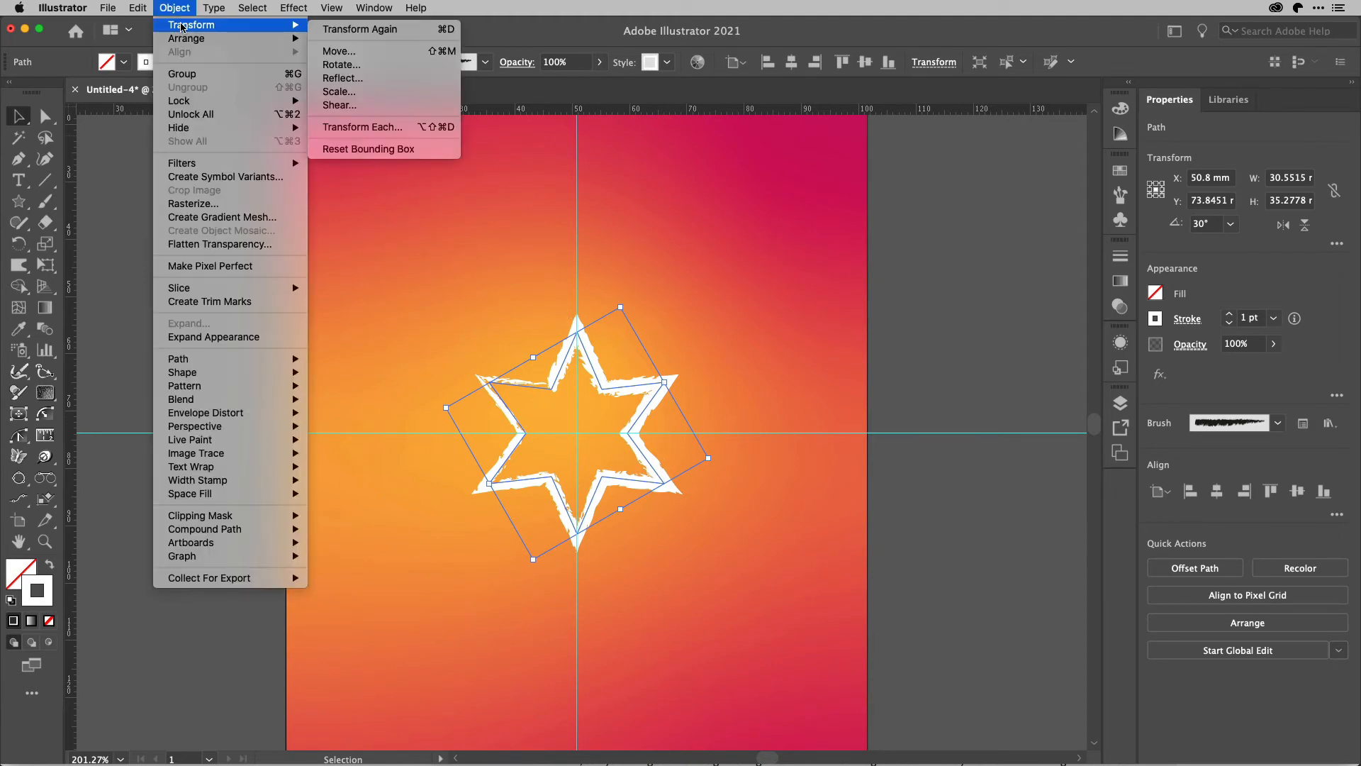
pyautogui.click(382, 149)
pyautogui.click(1012, 348)
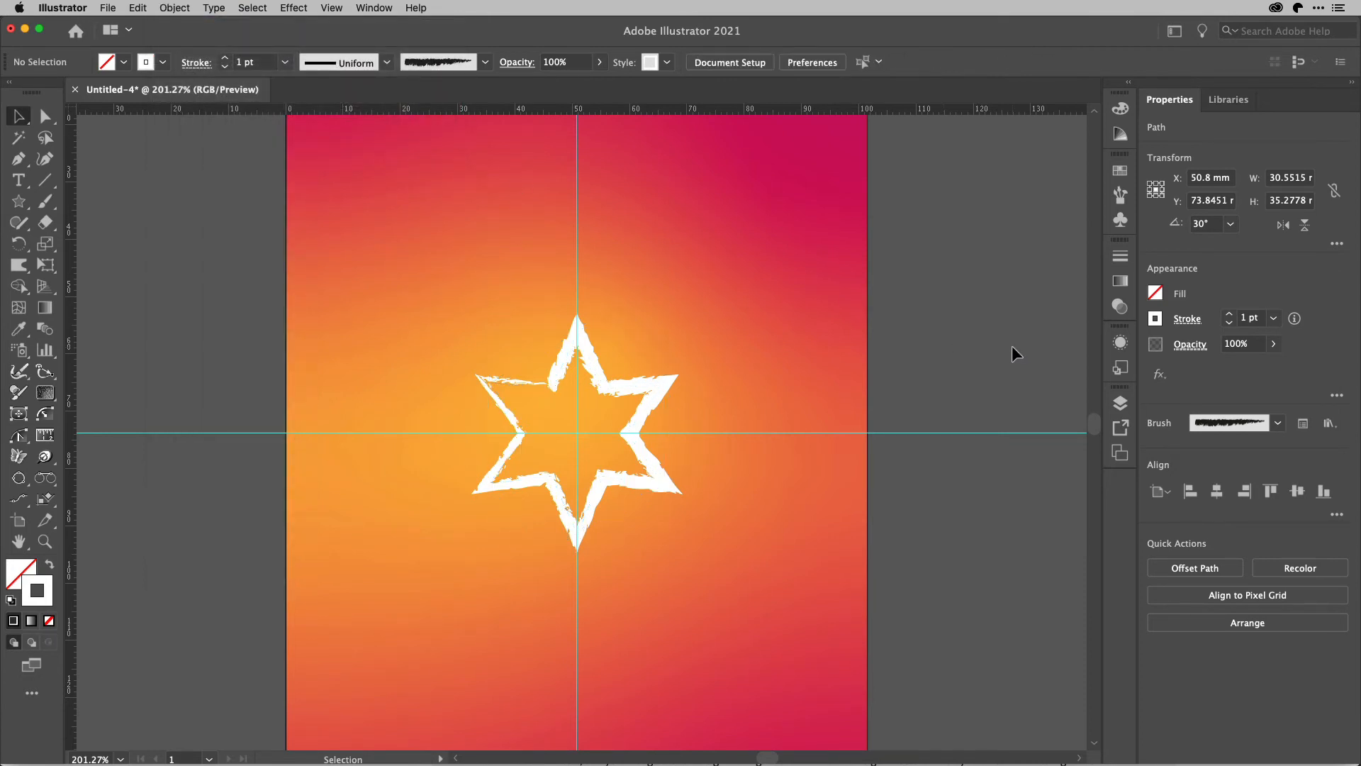
# Select the star and draw a vertical line segment about 23.2 mm long upward from its top point.
pyautogui.click(614, 387)
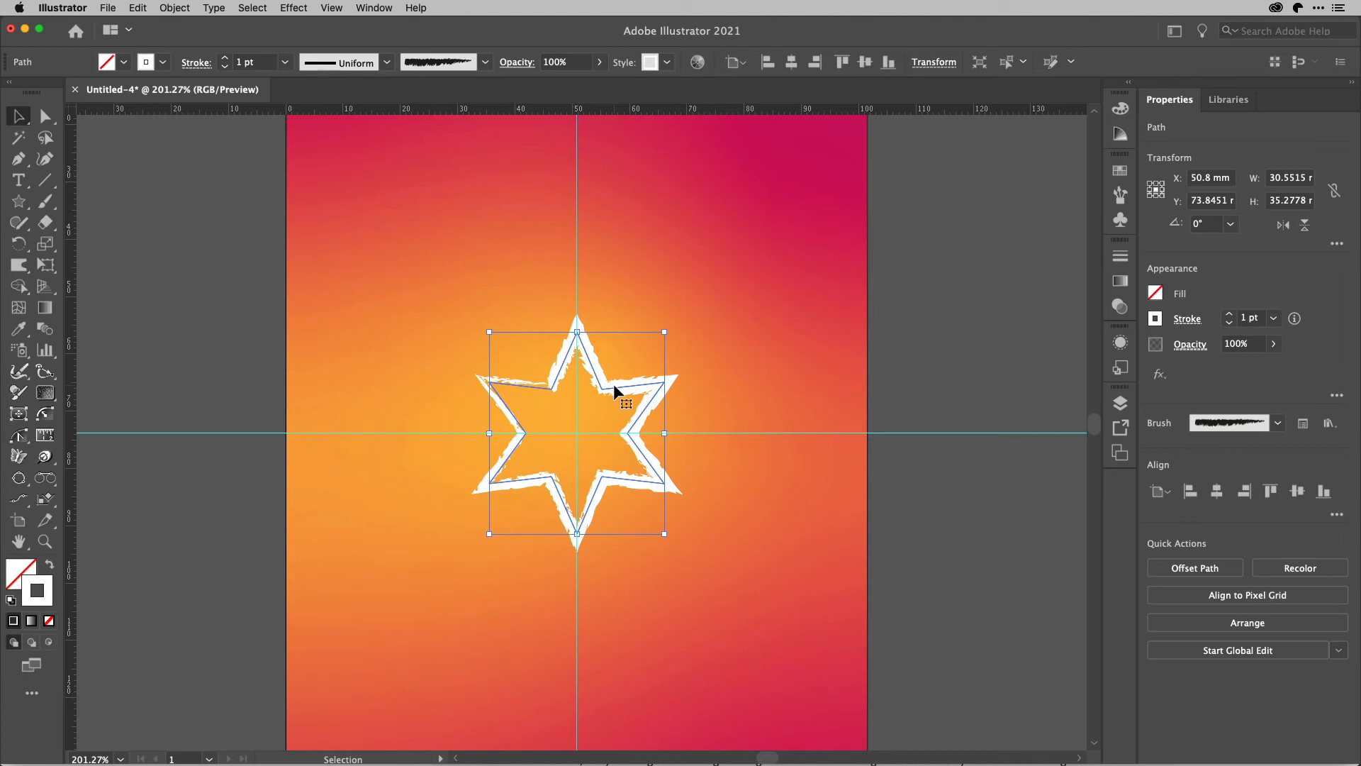
pyautogui.press('\\')
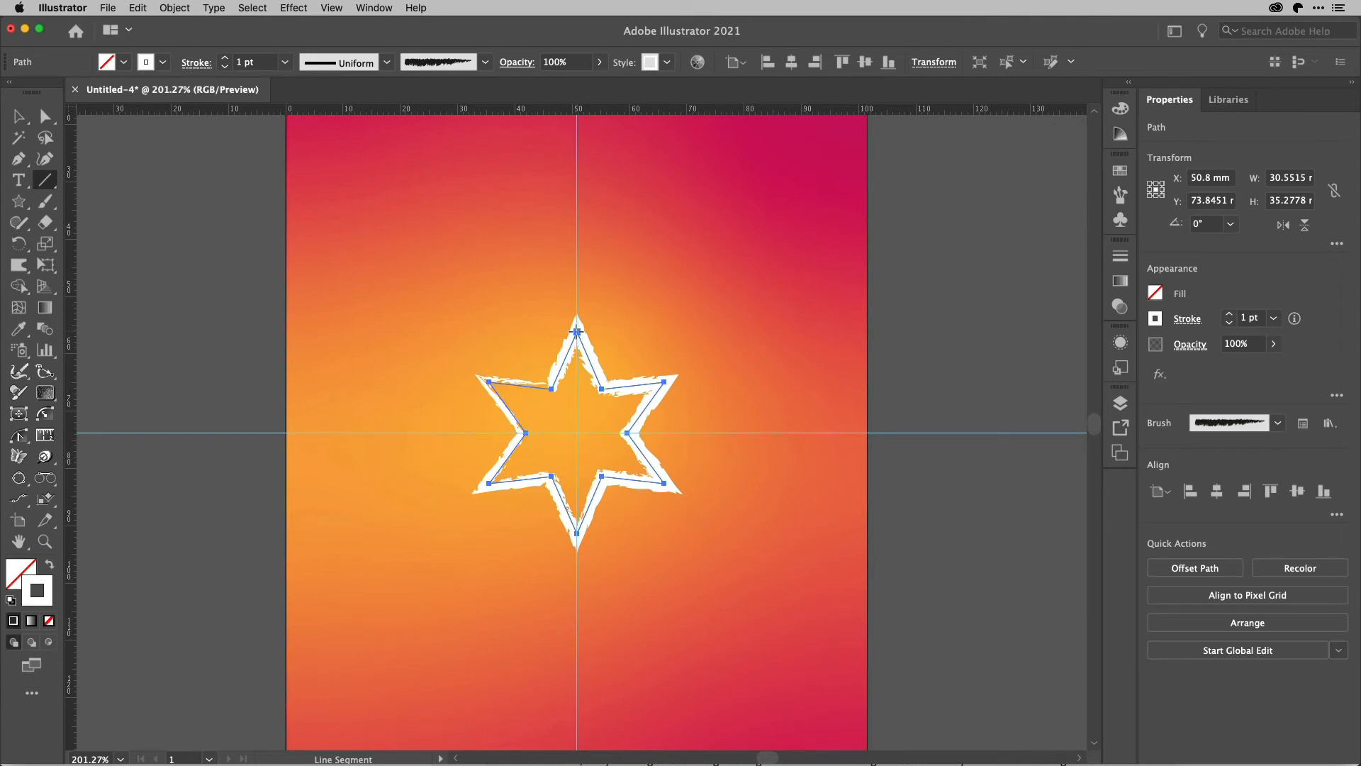
pyautogui.moveTo(577, 331); pyautogui.dragTo(578, 199)
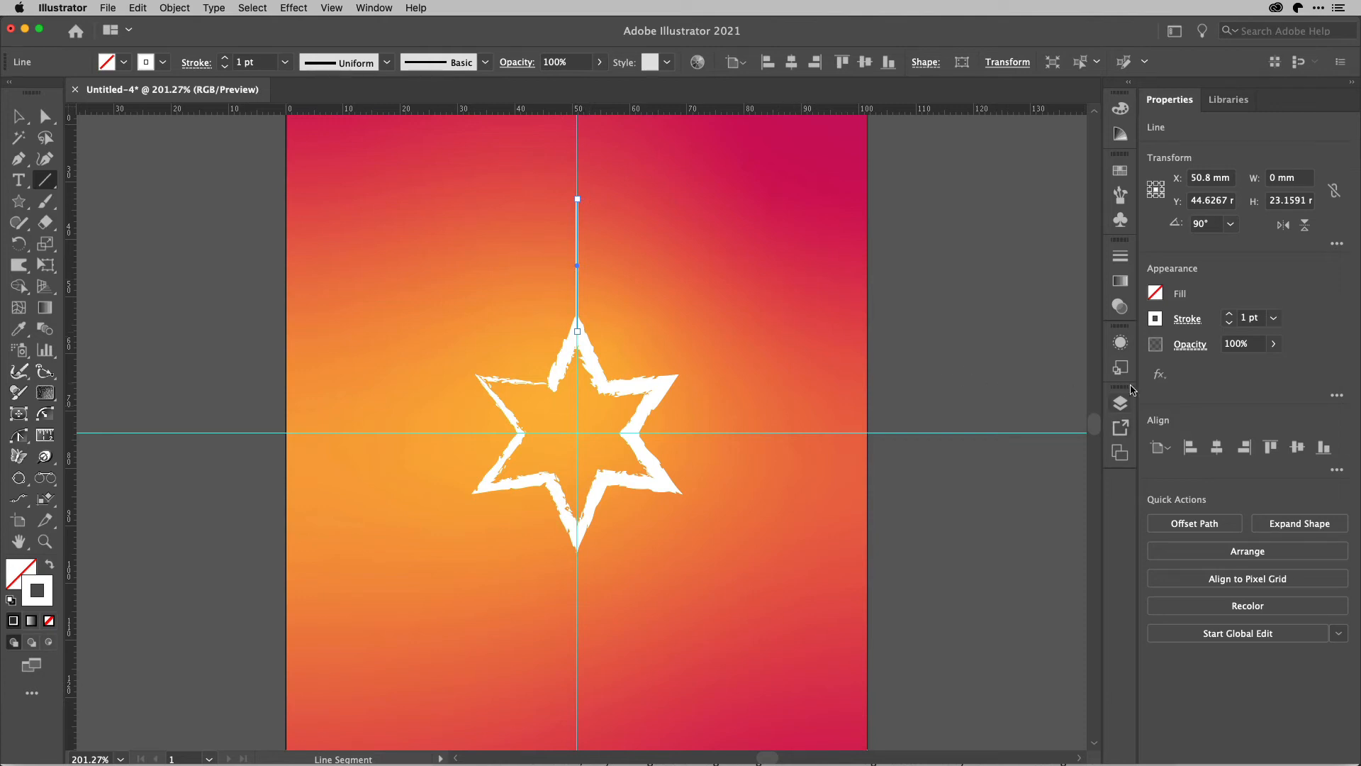
# Set the vertical line's end-point arrowhead to Arrow 24, the open circle.
pyautogui.click(1189, 320)
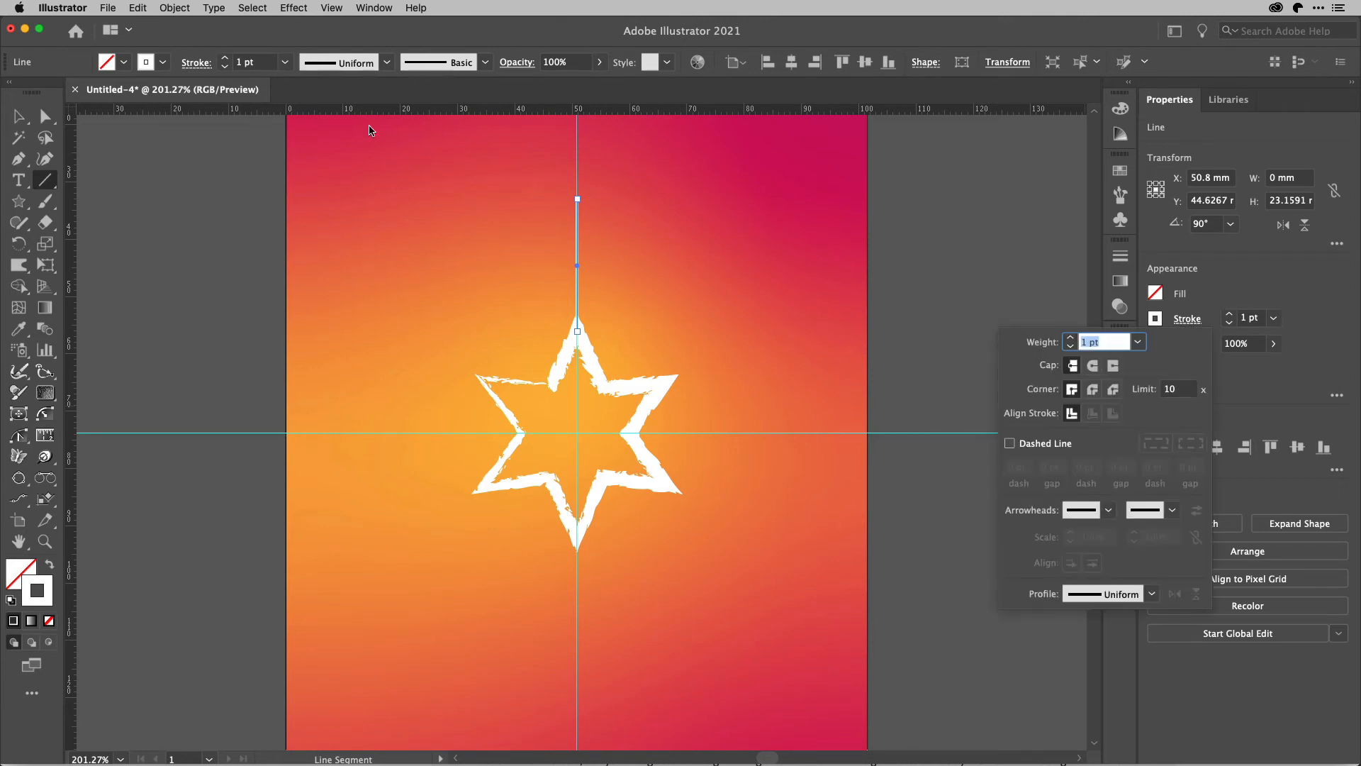
pyautogui.click(1172, 512)
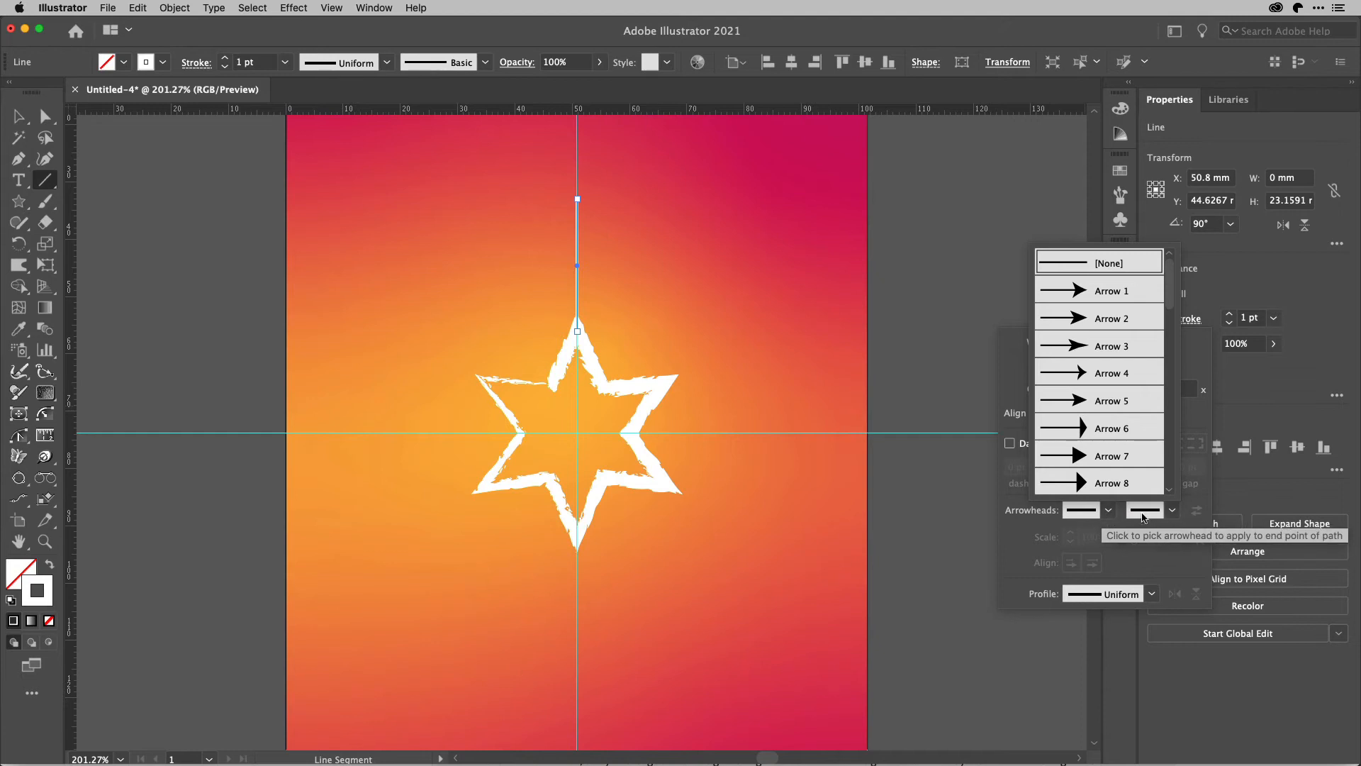
pyautogui.scroll(-8, 1133, 440)
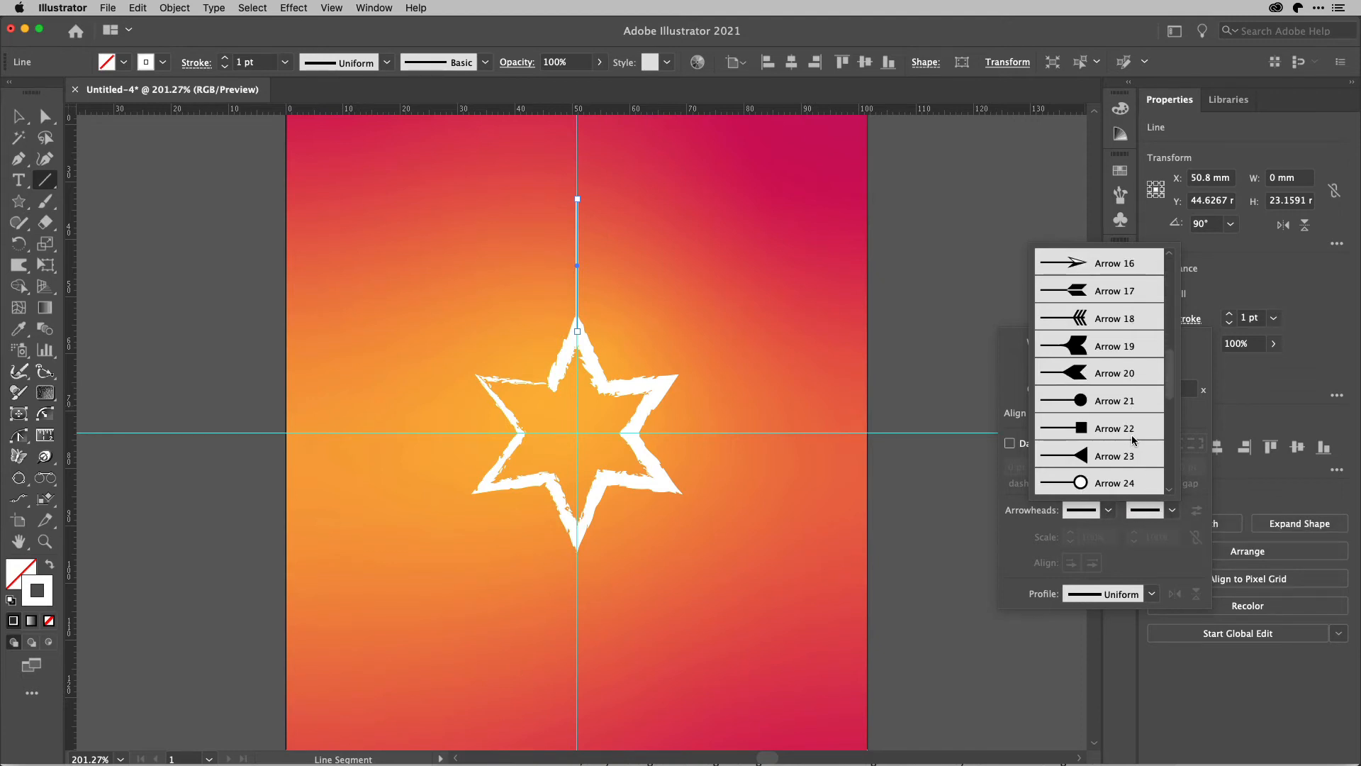
pyautogui.scroll(-3, 1133, 440)
pyautogui.click(1118, 403)
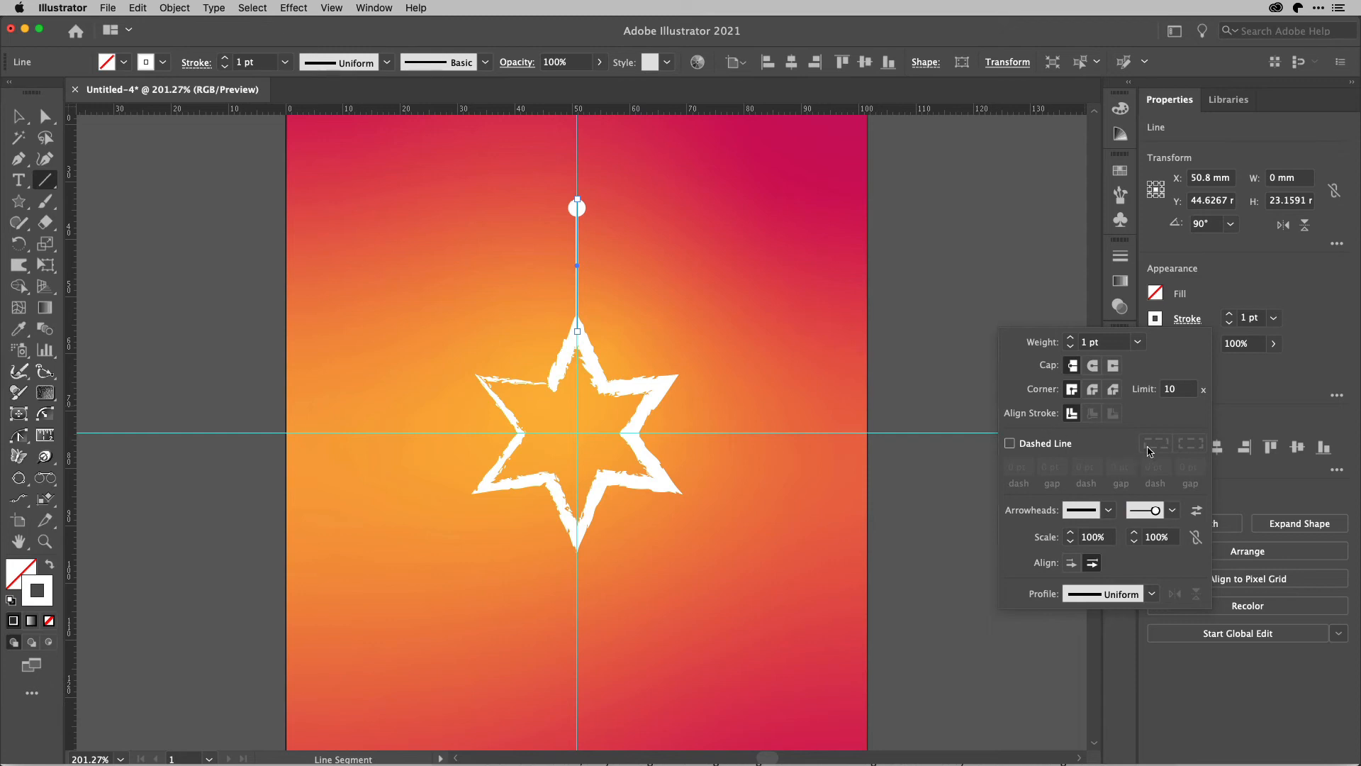
pyautogui.click(1252, 388)
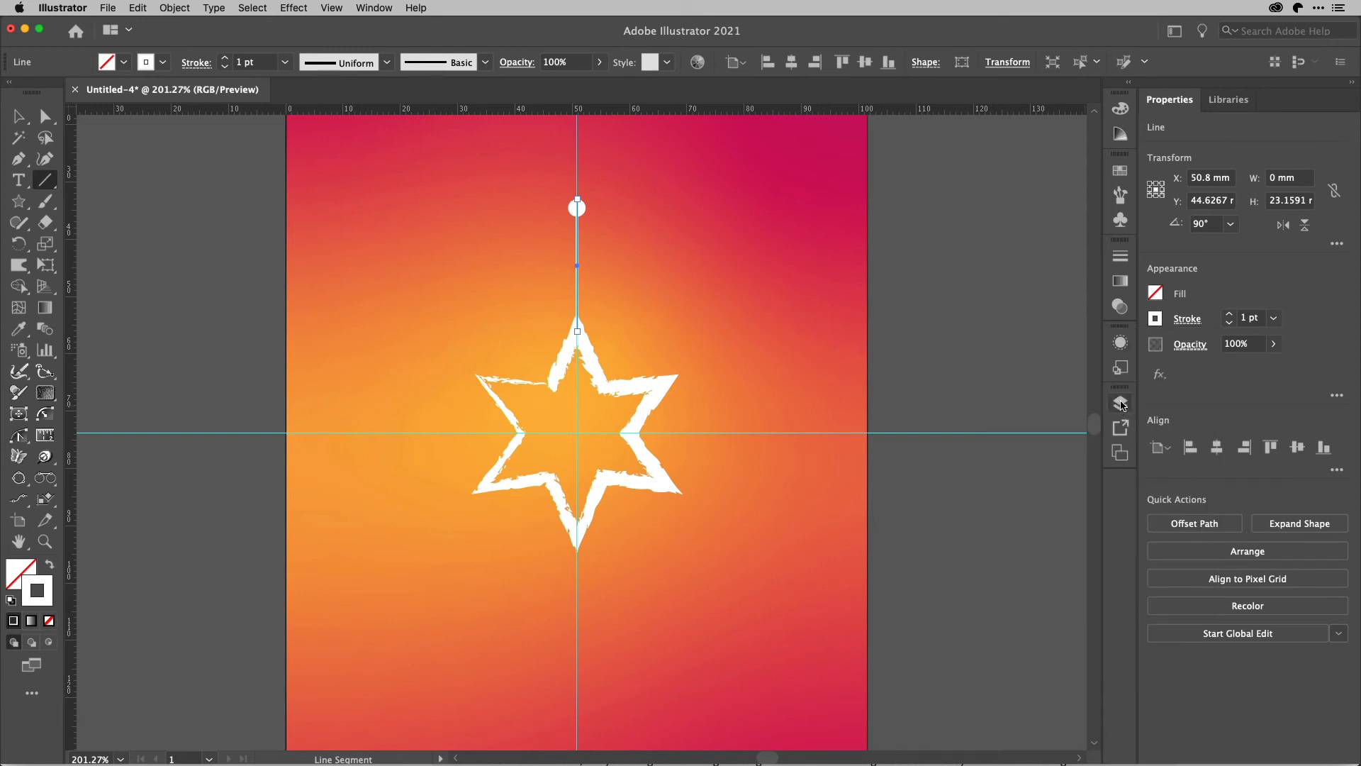
# Apply the star's saved graphic style to the vertical line and give its end point the Arrow 24 arrowhead again.
pyautogui.click(1121, 367)
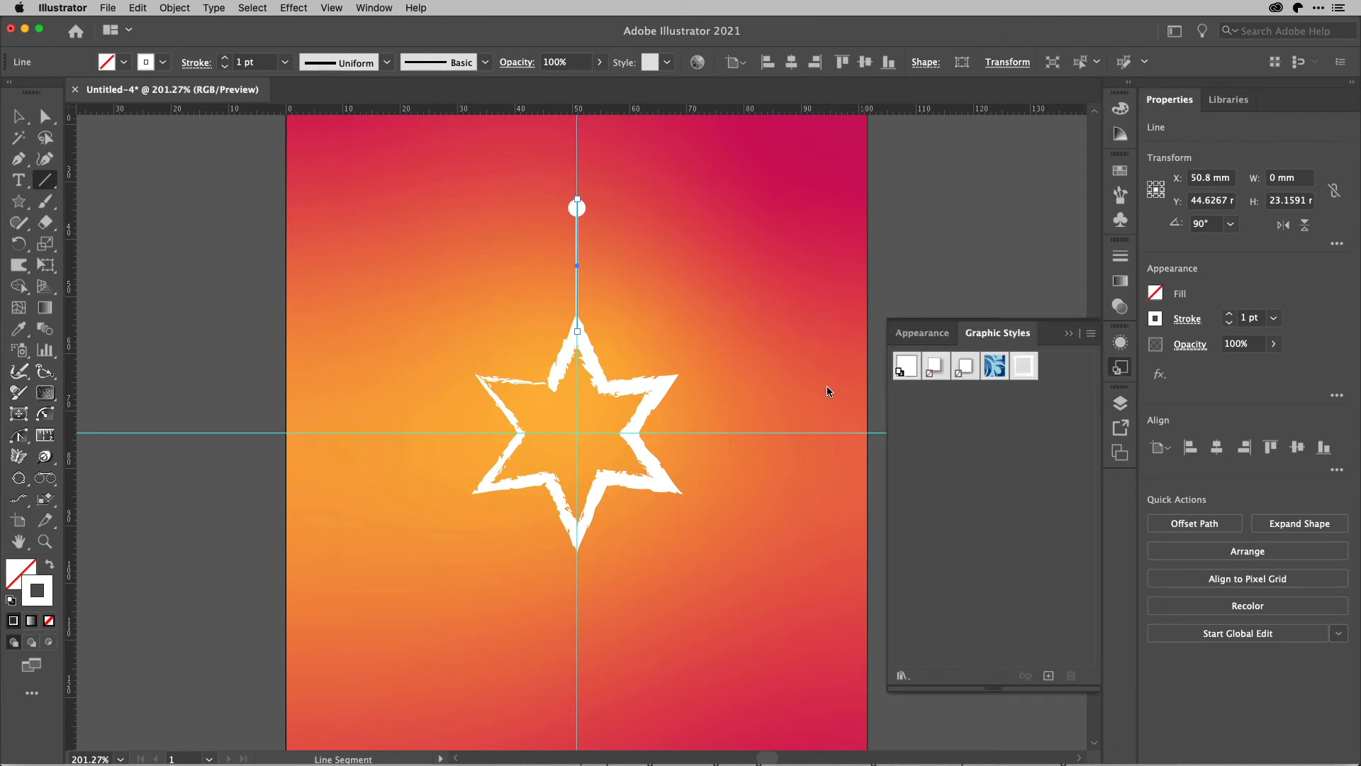
pyautogui.click(1026, 371)
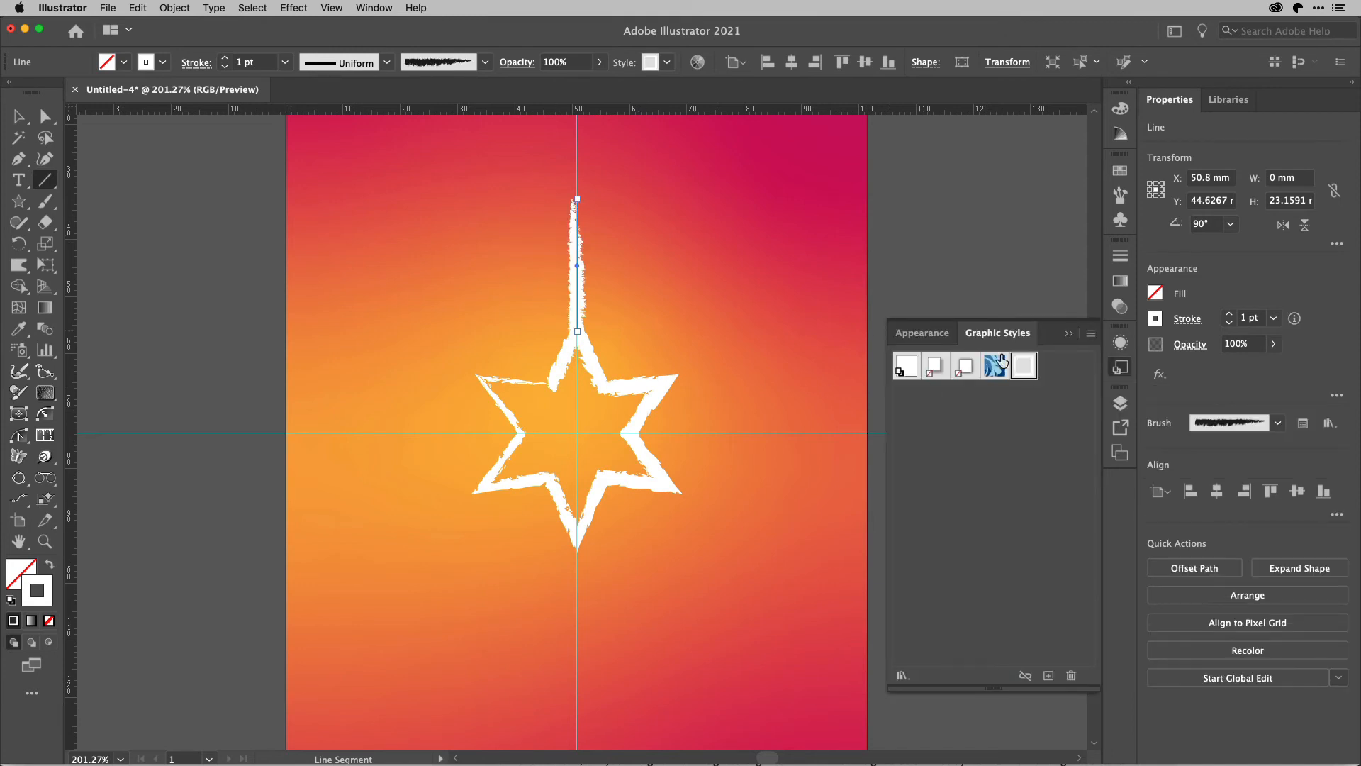
pyautogui.click(1189, 320)
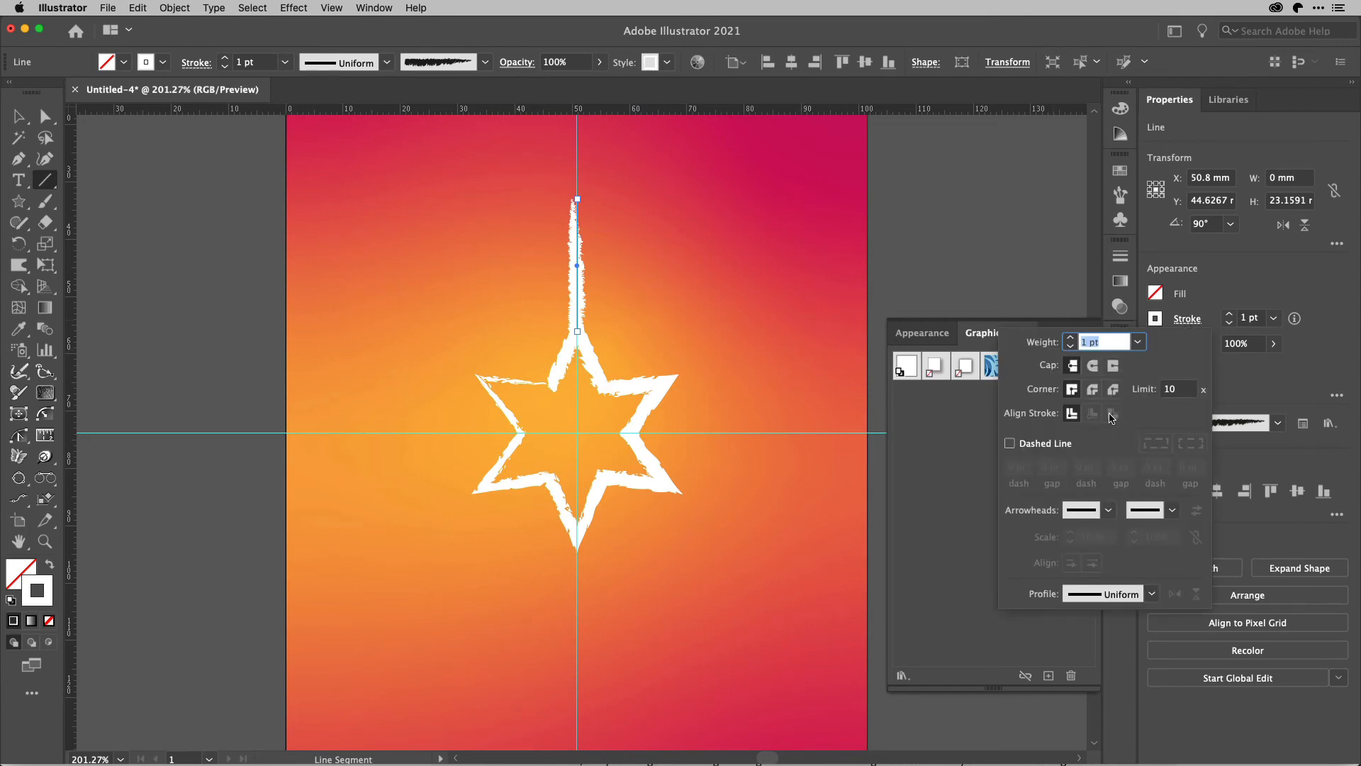
pyautogui.click(1163, 516)
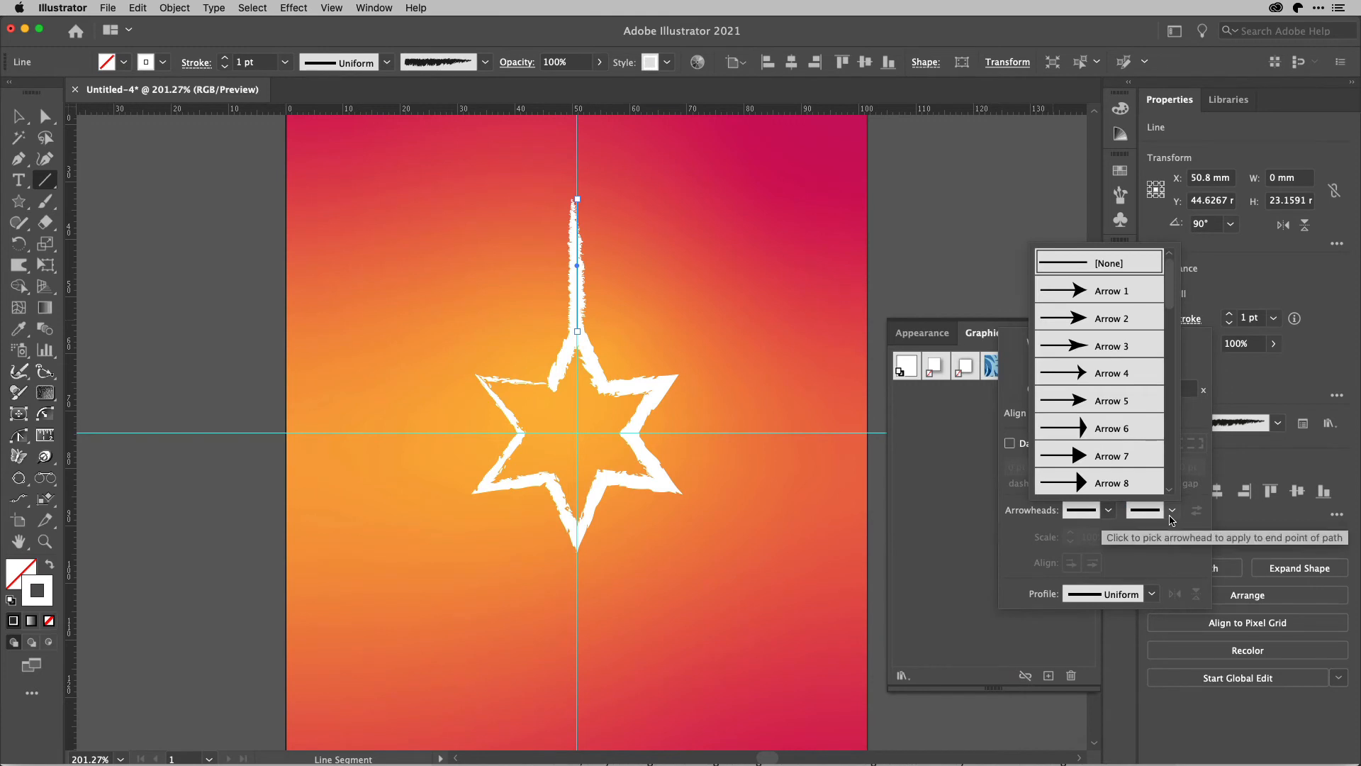
pyautogui.scroll(-5, 1106, 434)
pyautogui.scroll(-3, 1106, 434)
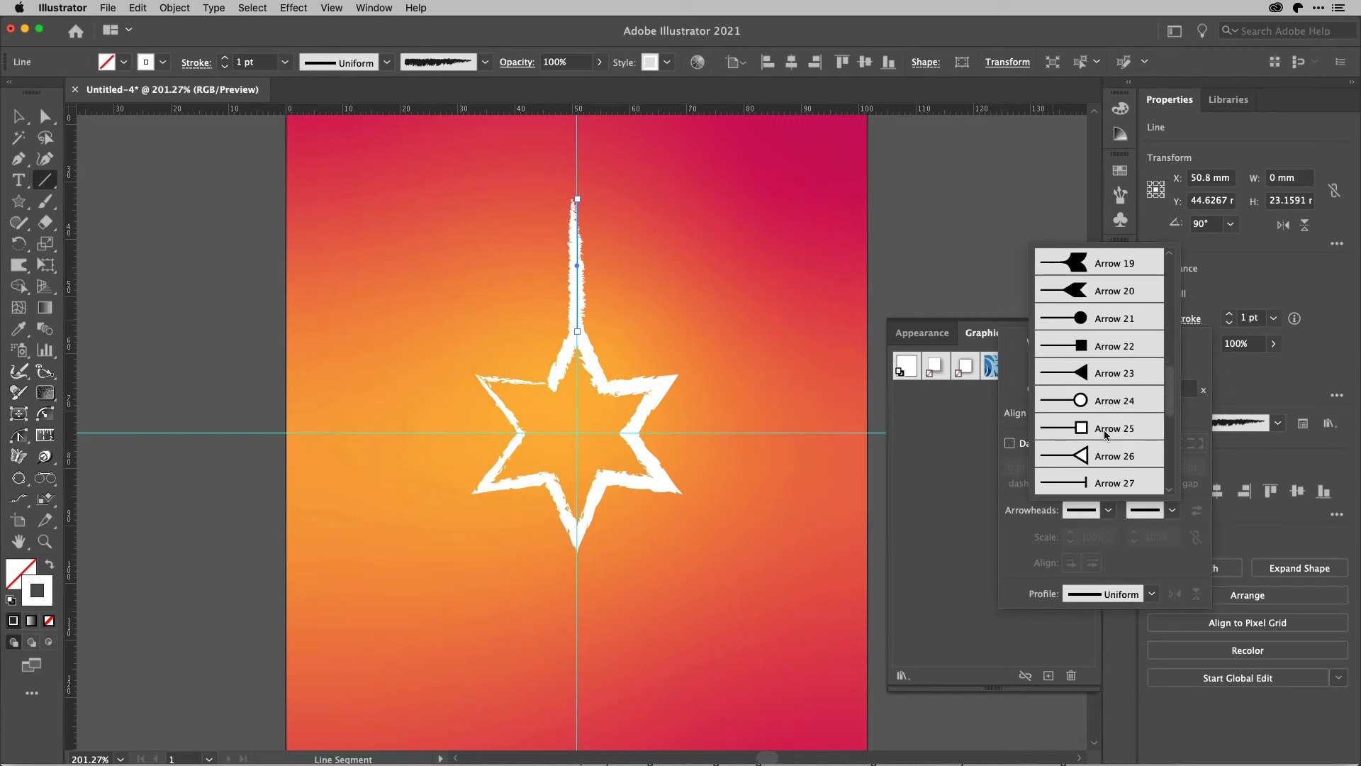
pyautogui.click(1119, 407)
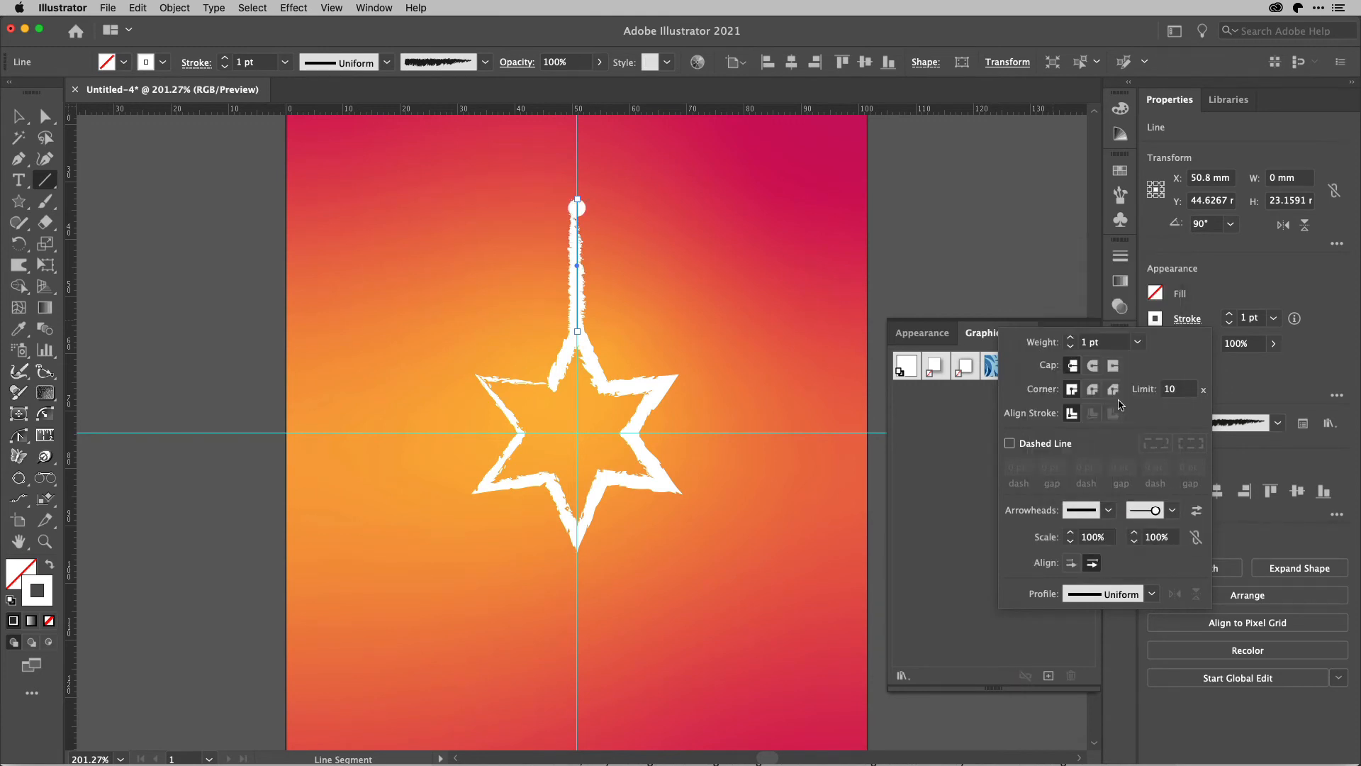
pyautogui.click(1248, 381)
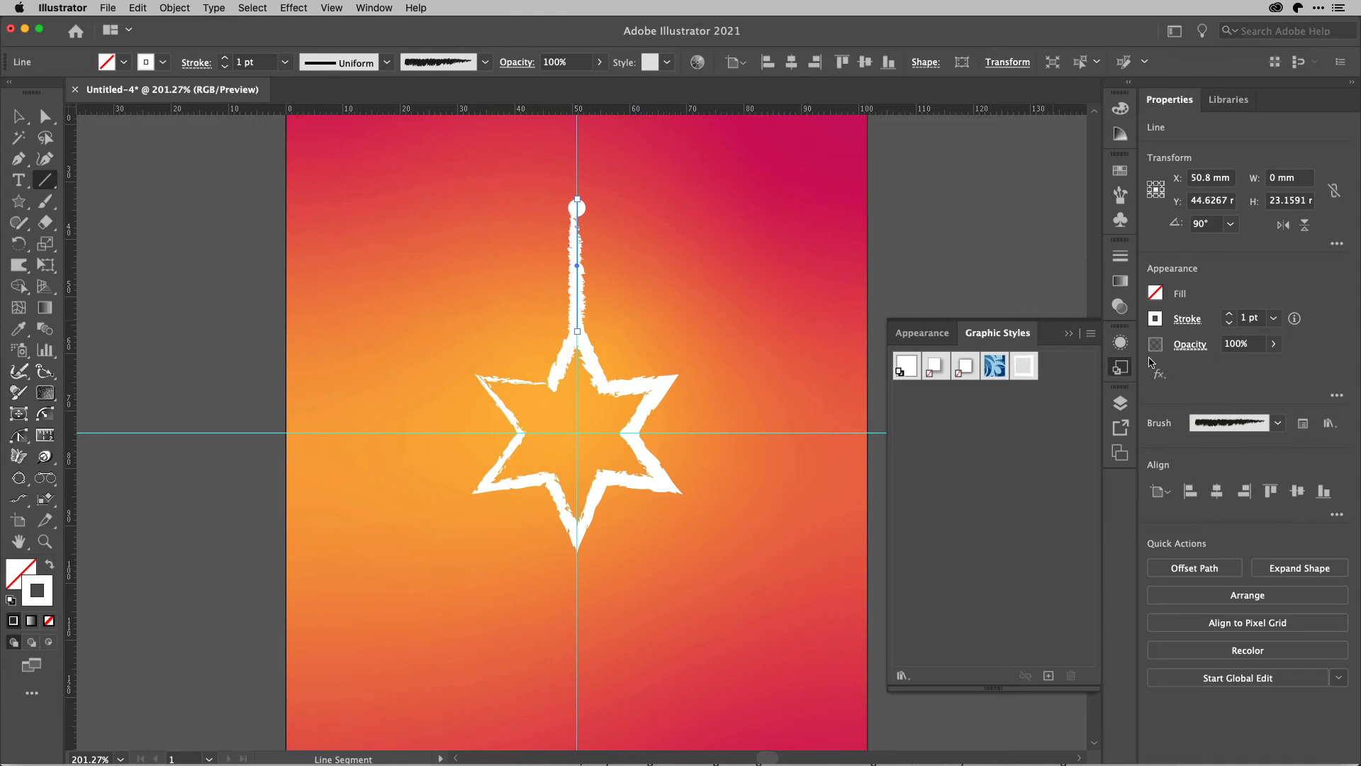
pyautogui.click(1121, 368)
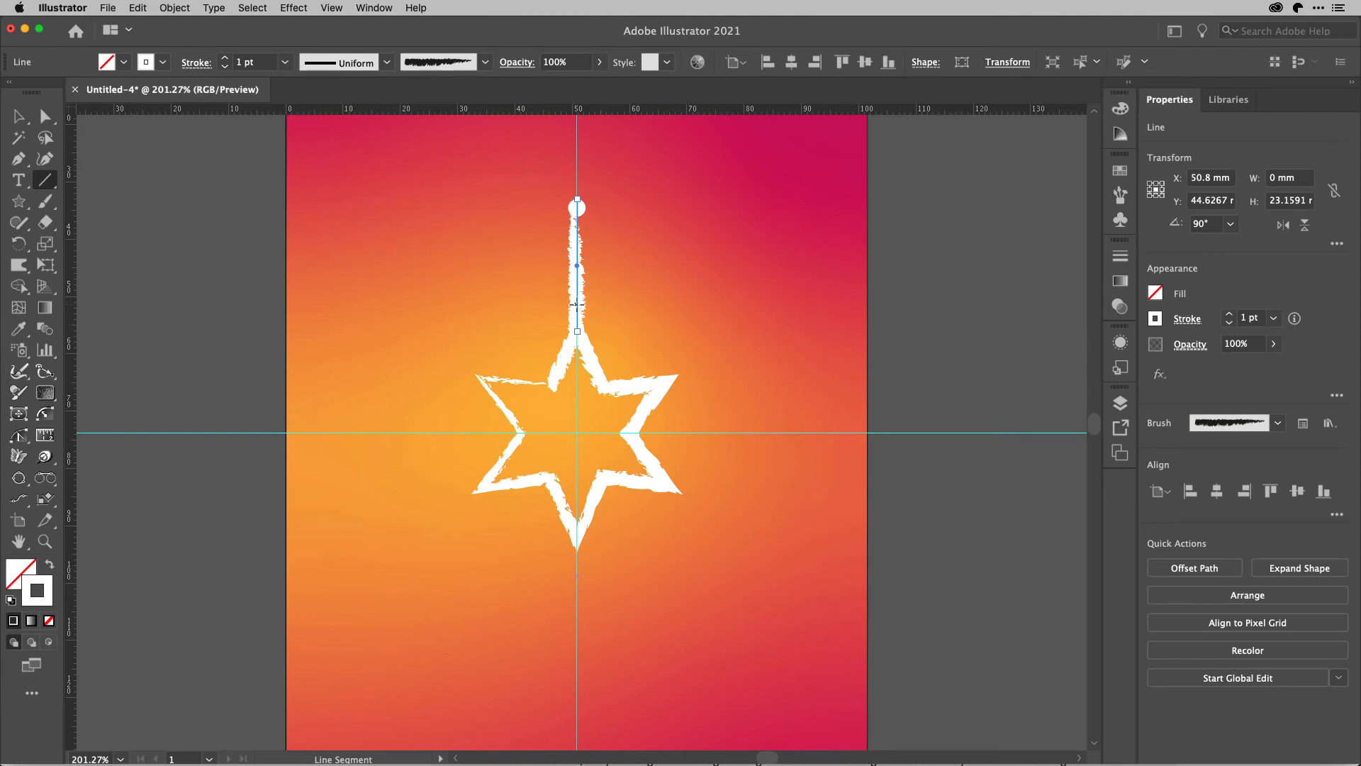
# Draw a branch line about 11.4 mm long up and right from the vertical line's lower part and set its angle to 30°.
pyautogui.moveTo(578, 304); pyautogui.dragTo(636, 272)
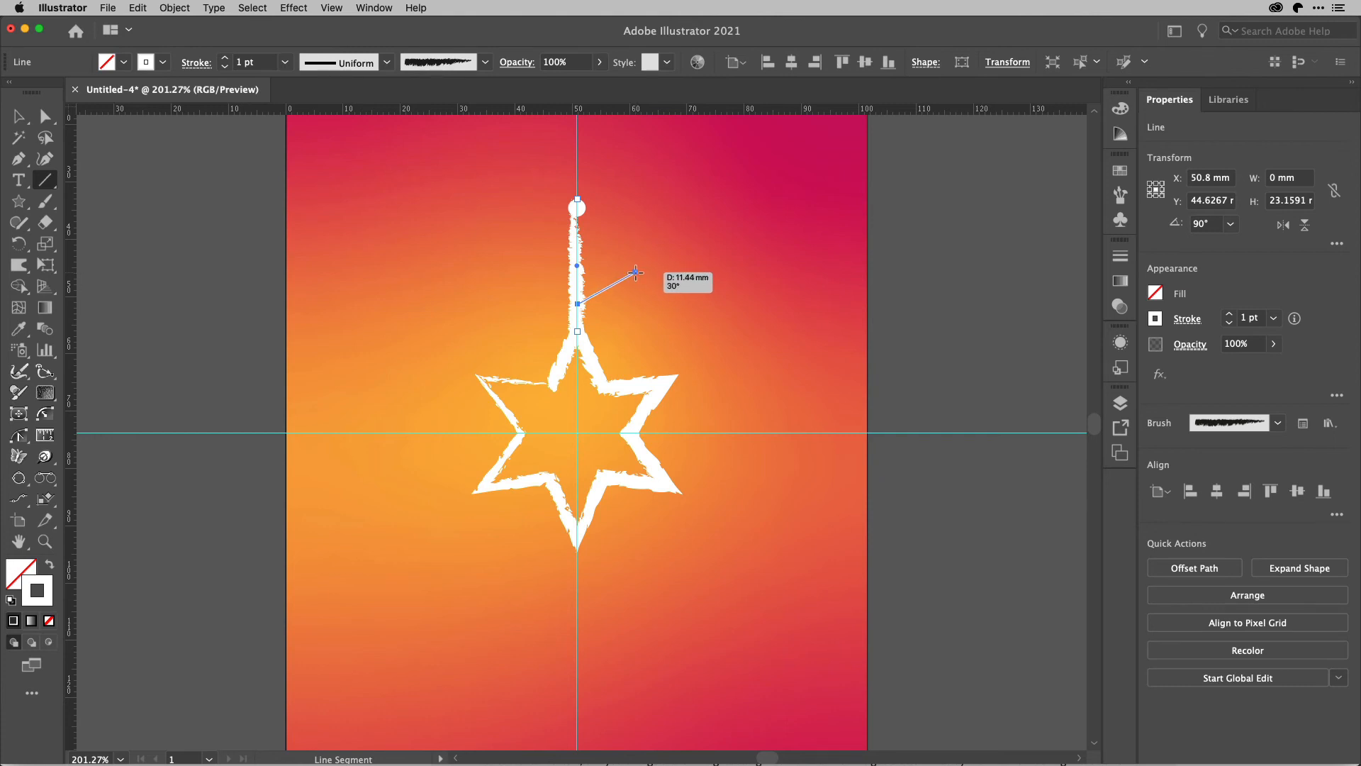
pyautogui.moveTo(635, 273); pyautogui.dragTo(637, 272)
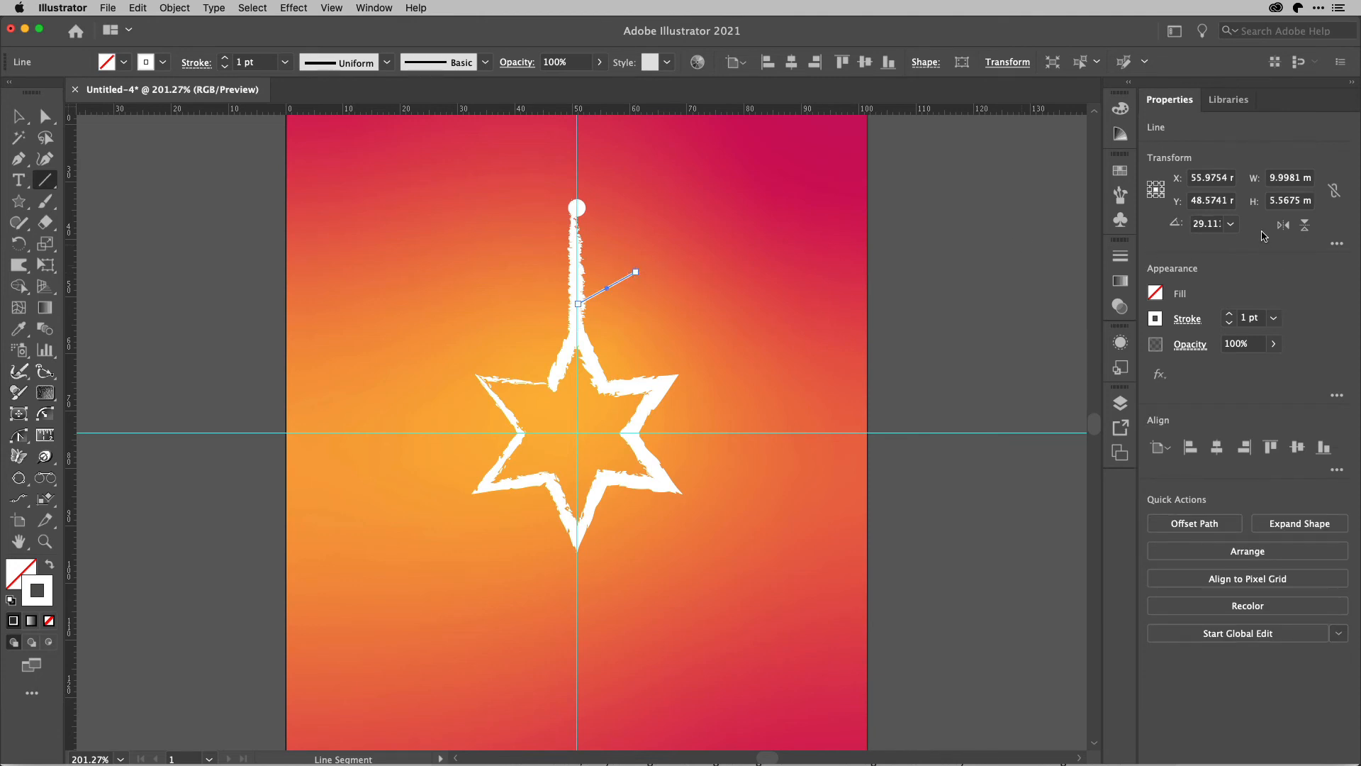
pyautogui.click(1232, 224)
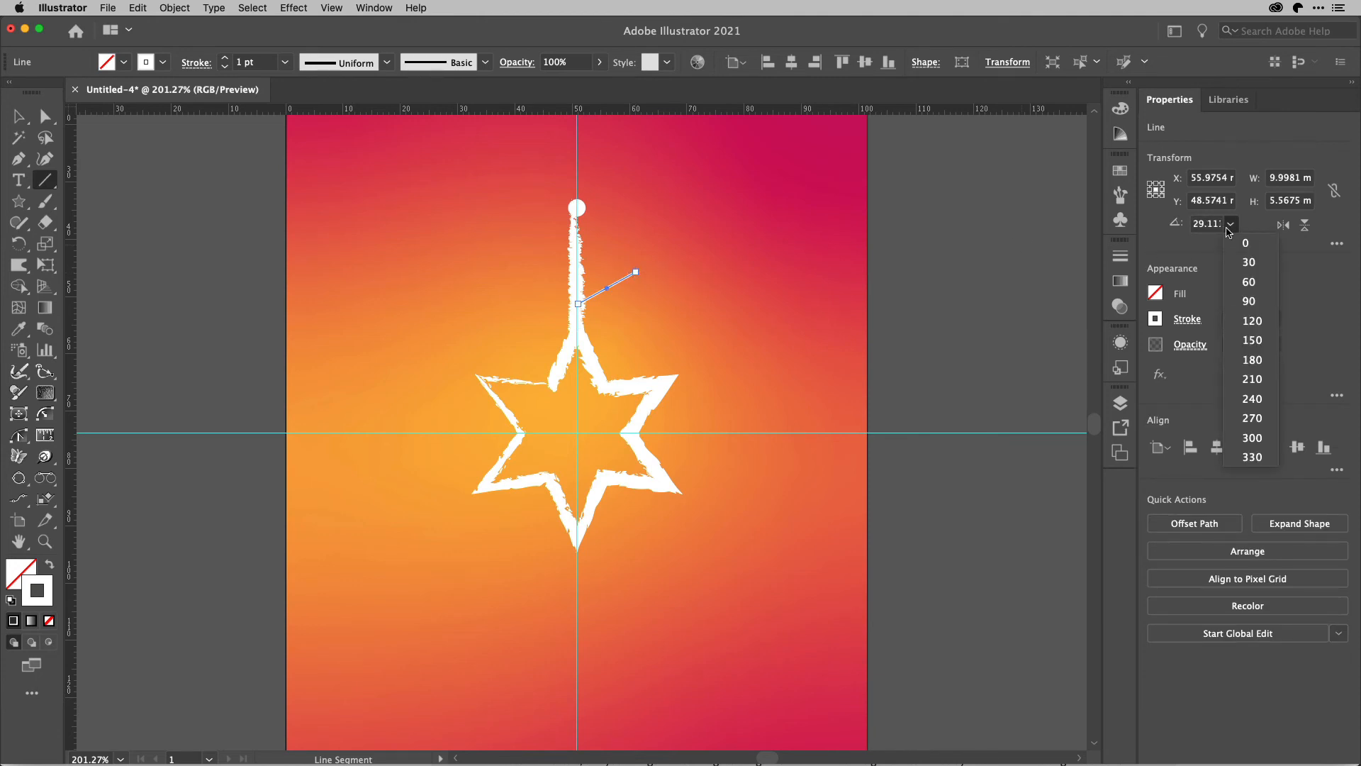
pyautogui.click(1250, 263)
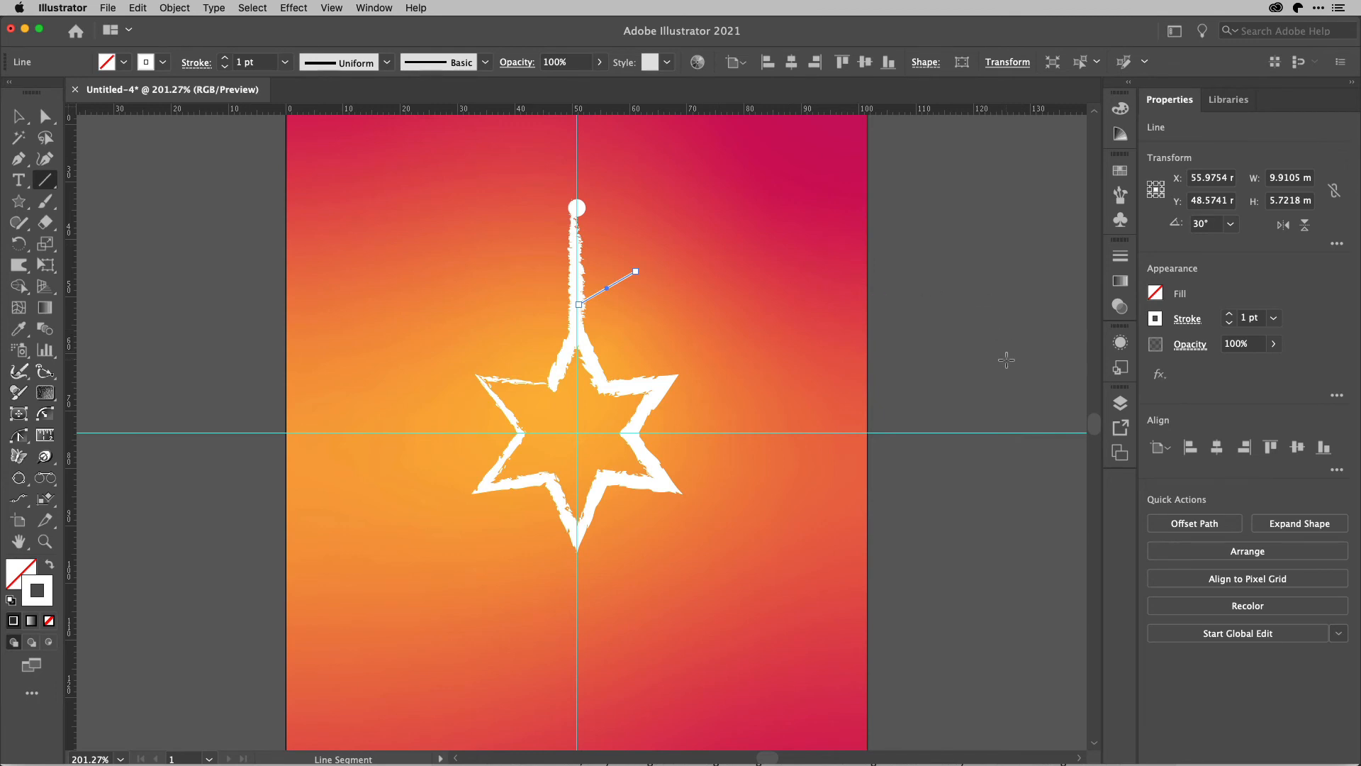
# Apply the star's saved graphic style to the 30° branch line.
pyautogui.rightClick(1125, 370)
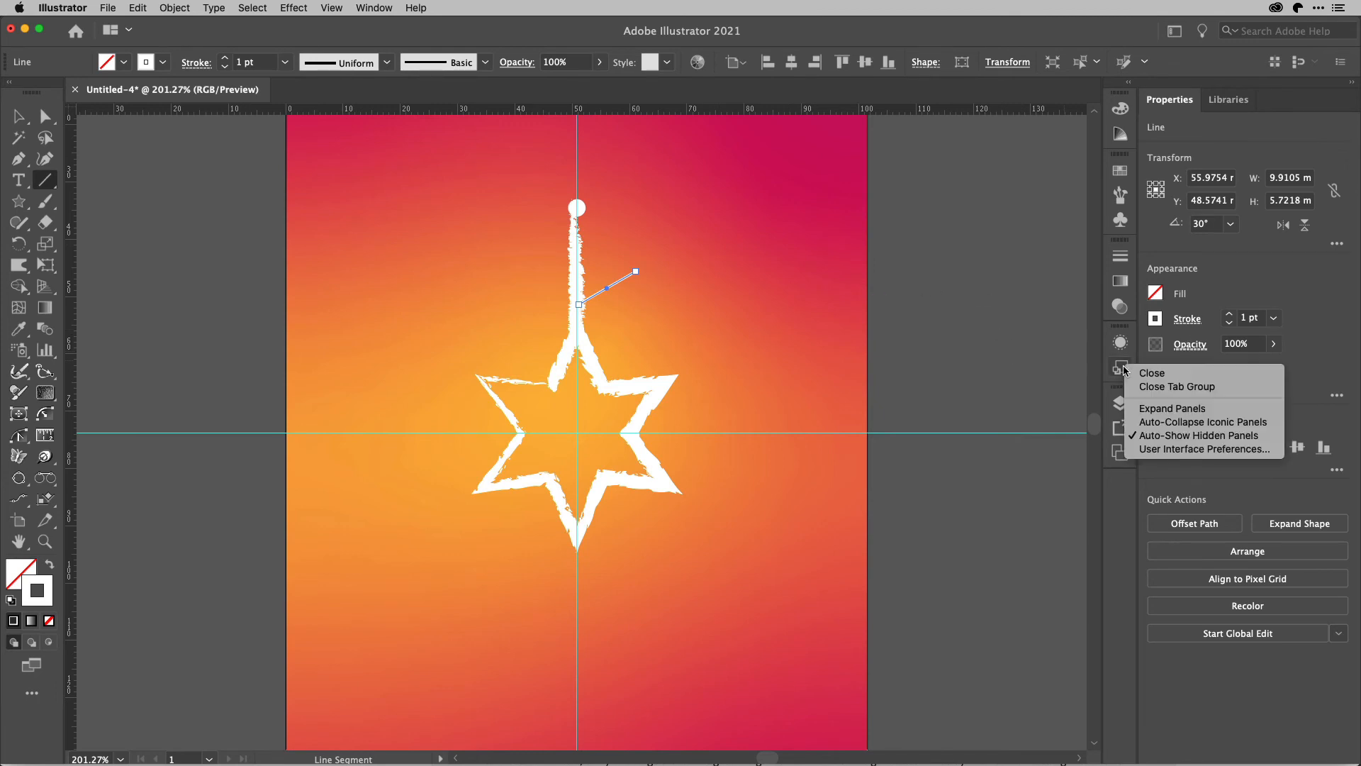
pyautogui.click(1124, 370)
pyautogui.click(1123, 371)
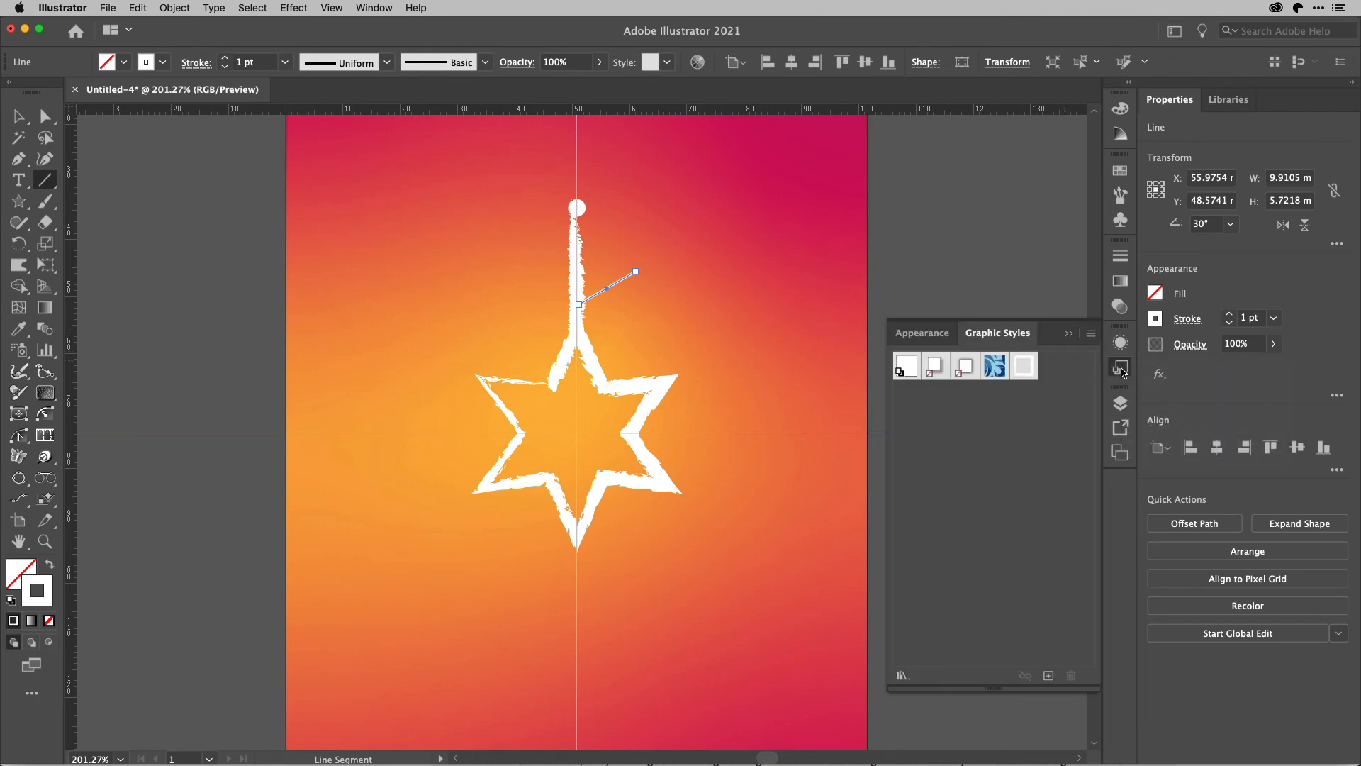
pyautogui.click(1025, 367)
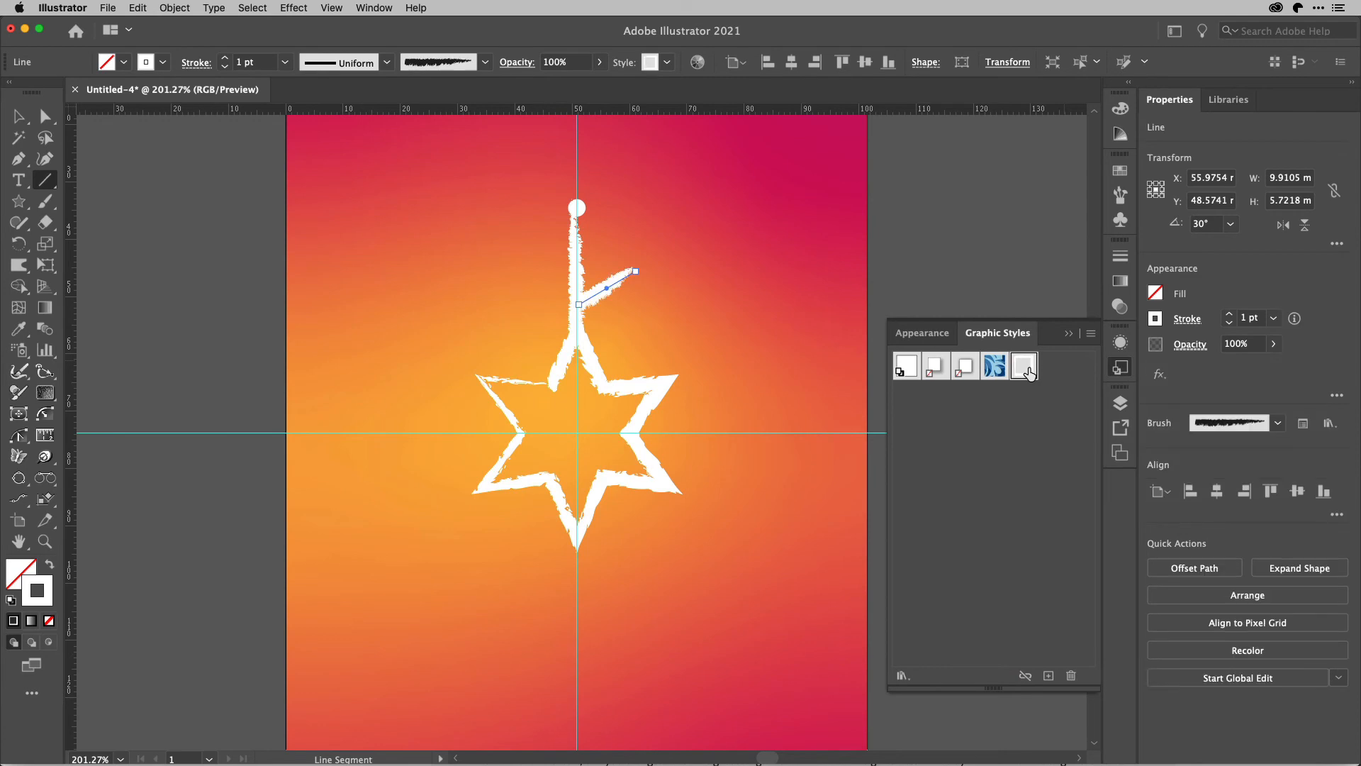
pyautogui.click(1124, 370)
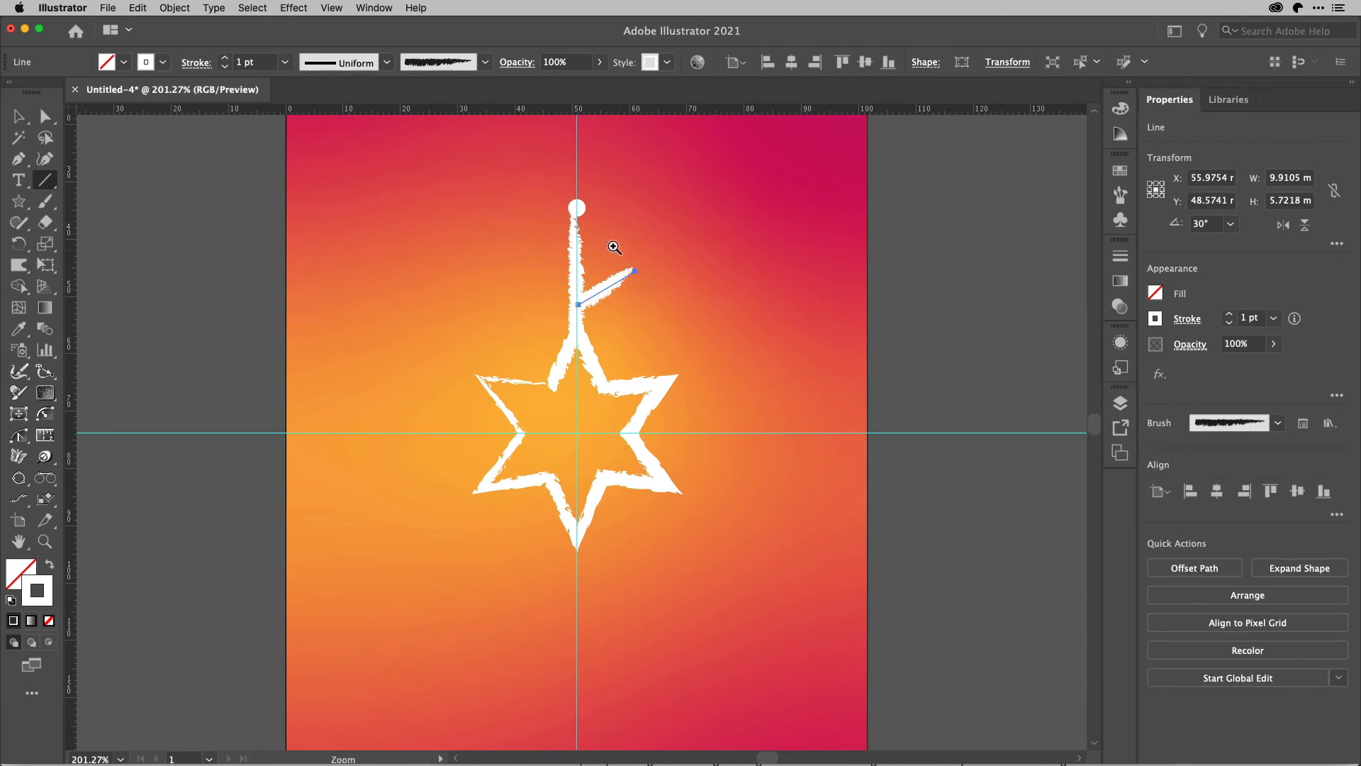
# Copy the branch about 5.7 mm straight up the vertical line and repeat the copy once for three evenly spaced branches.
pyautogui.moveTo(538, 191); pyautogui.dragTo(741, 409)
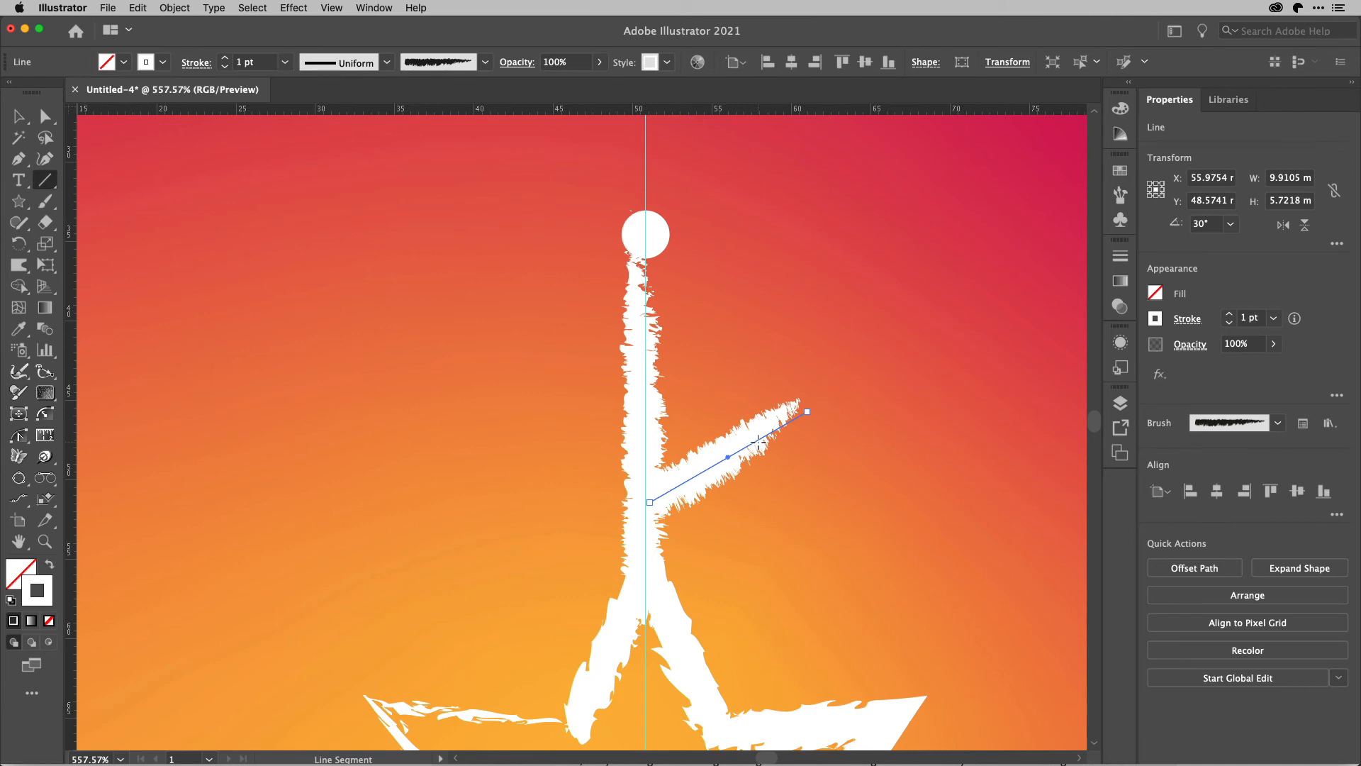
pyautogui.press('v')
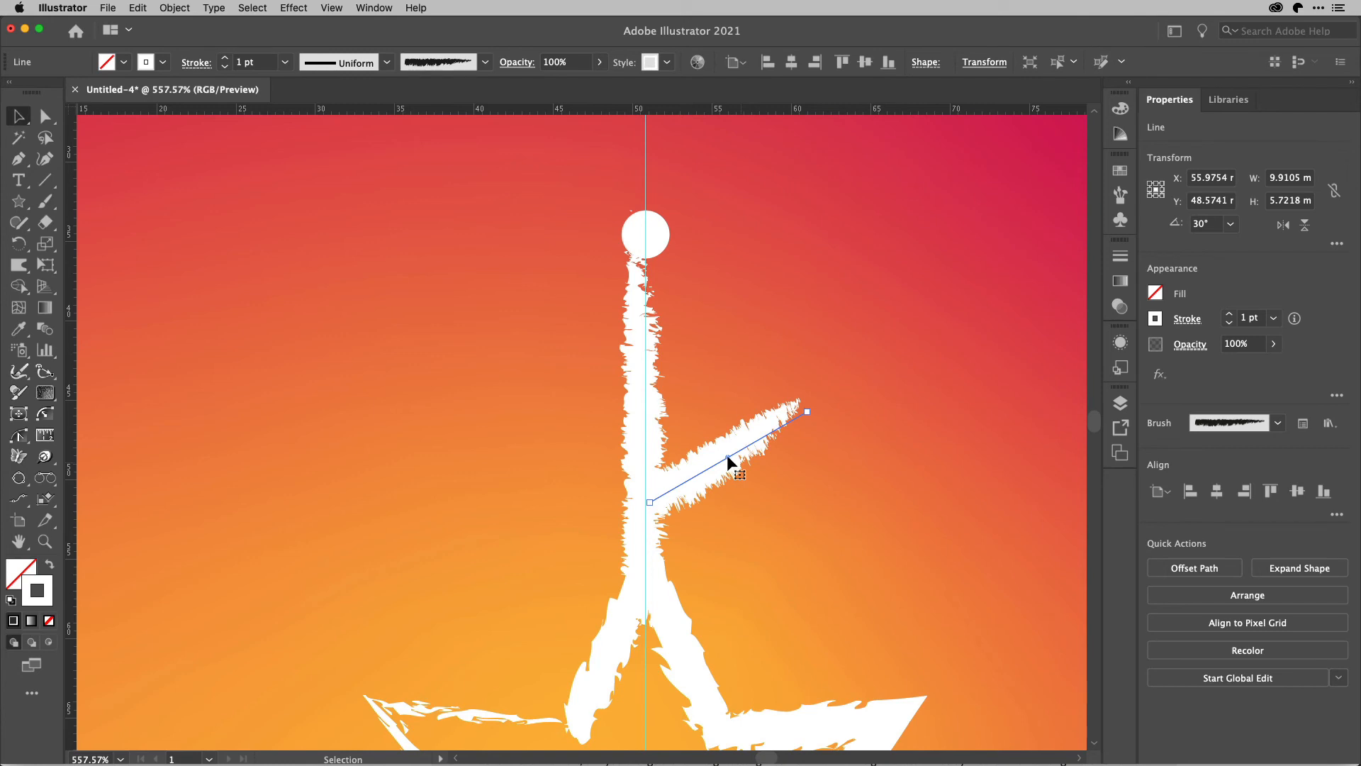
pyautogui.moveTo(727, 457)
pyautogui.mouseDown()
pyautogui.moveTo(727, 376)
pyautogui.moveTo(770, 347)
pyautogui.moveTo(725, 363)
pyautogui.mouseUp()
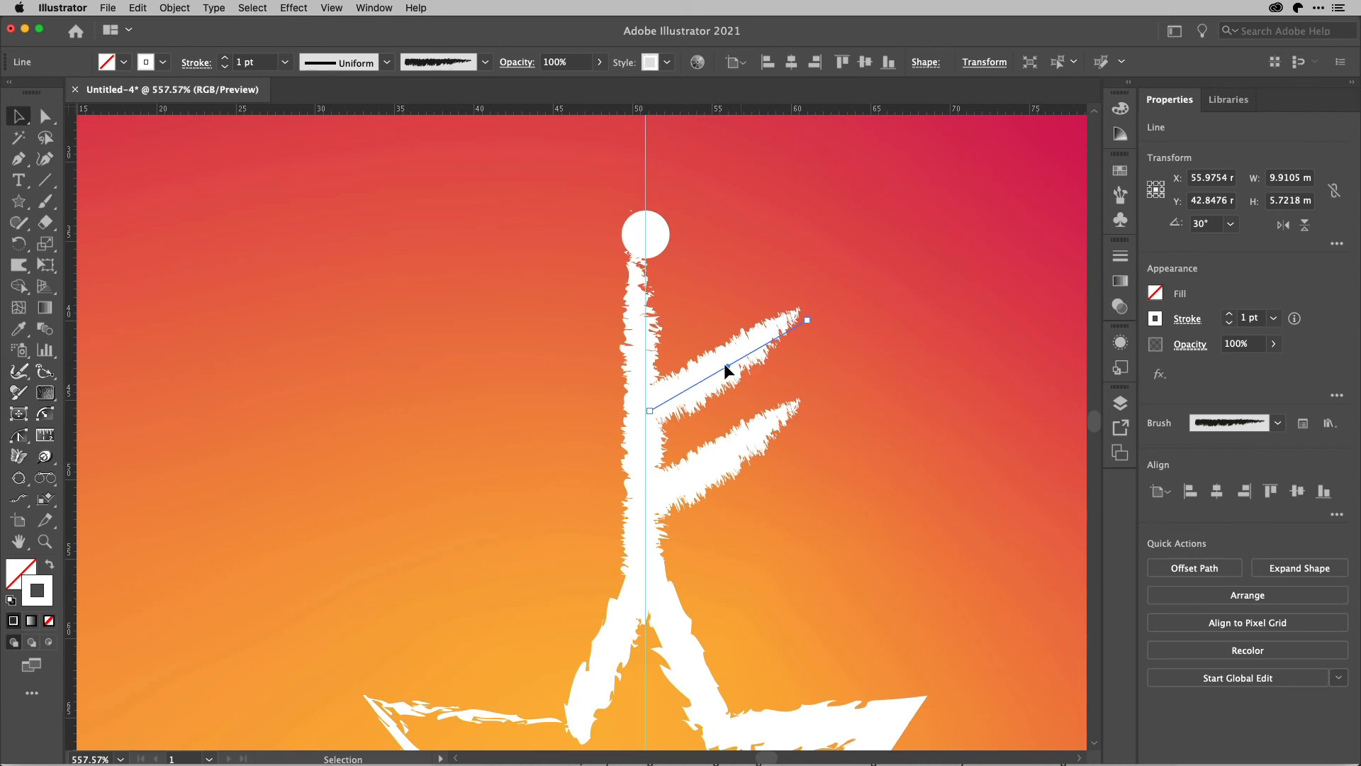
pyautogui.press('super+d')
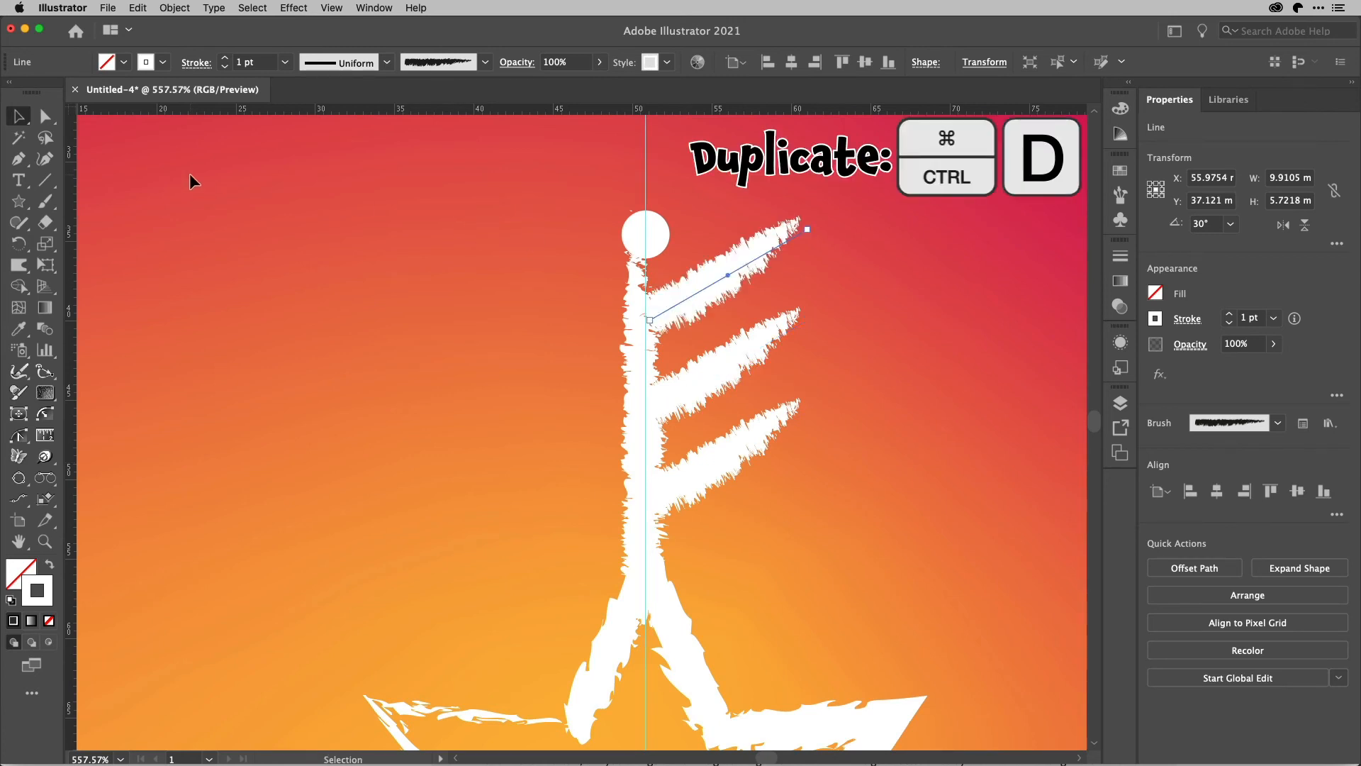
# Shorten the top branch to about 7 mm wide and pull the middle branch's outer end in to about X 59.6 mm, Y 40.7 mm.
pyautogui.click(46, 117)
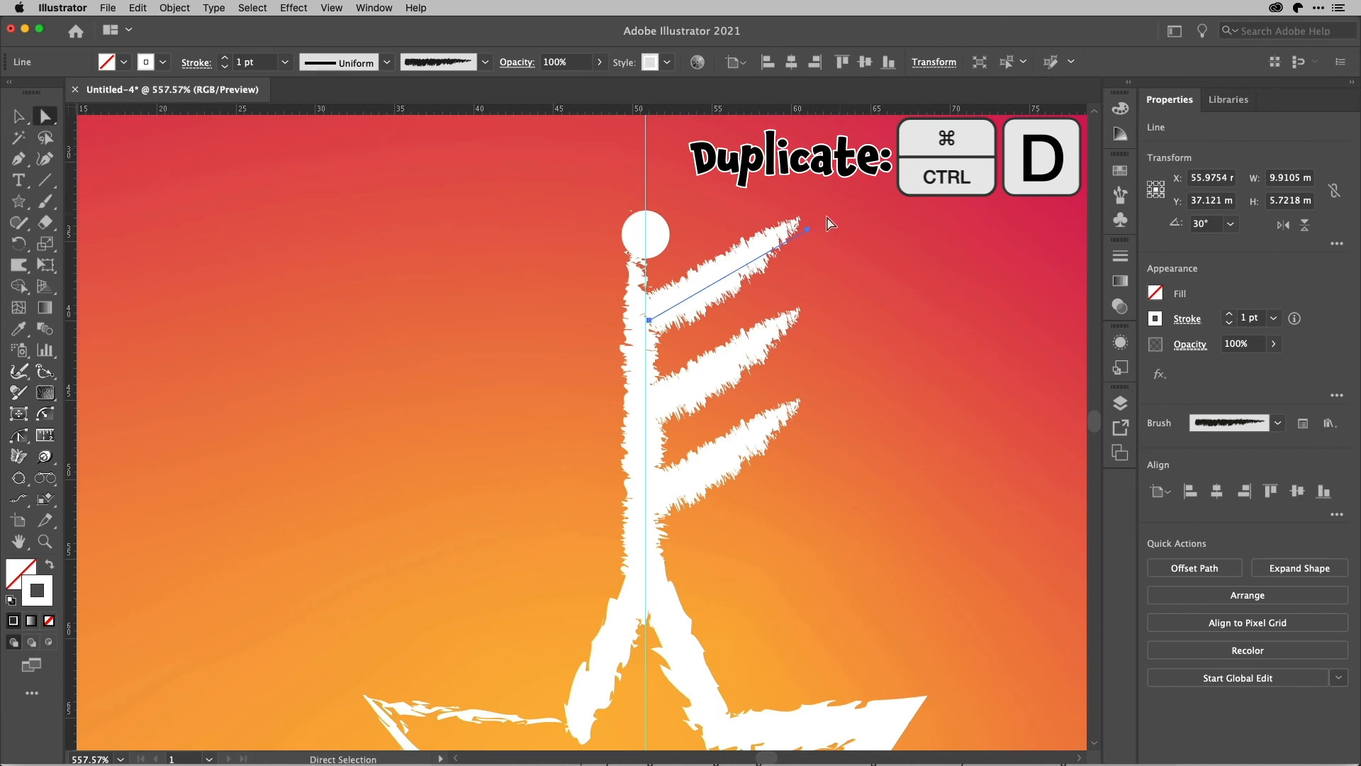
pyautogui.click(807, 230)
pyautogui.moveTo(806, 230); pyautogui.dragTo(760, 263)
pyautogui.click(804, 320)
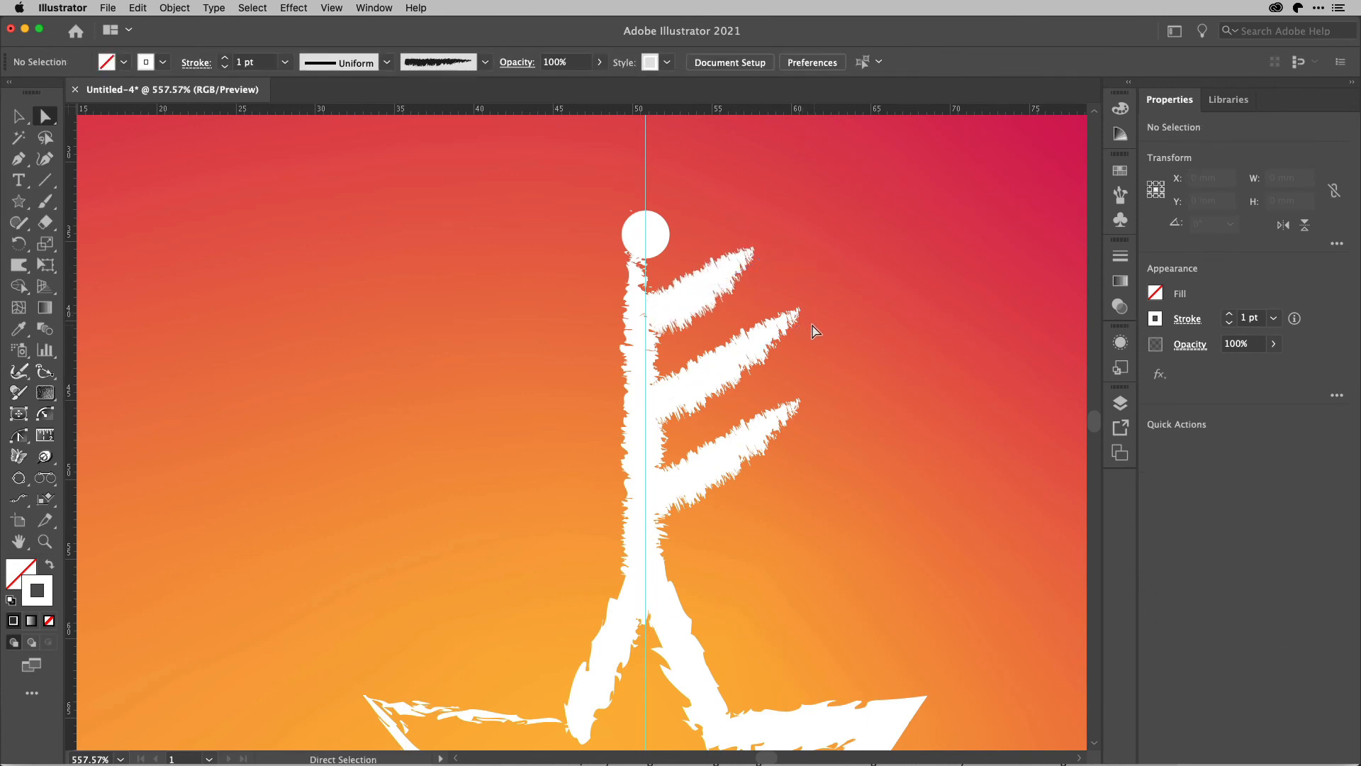
pyautogui.click(784, 322)
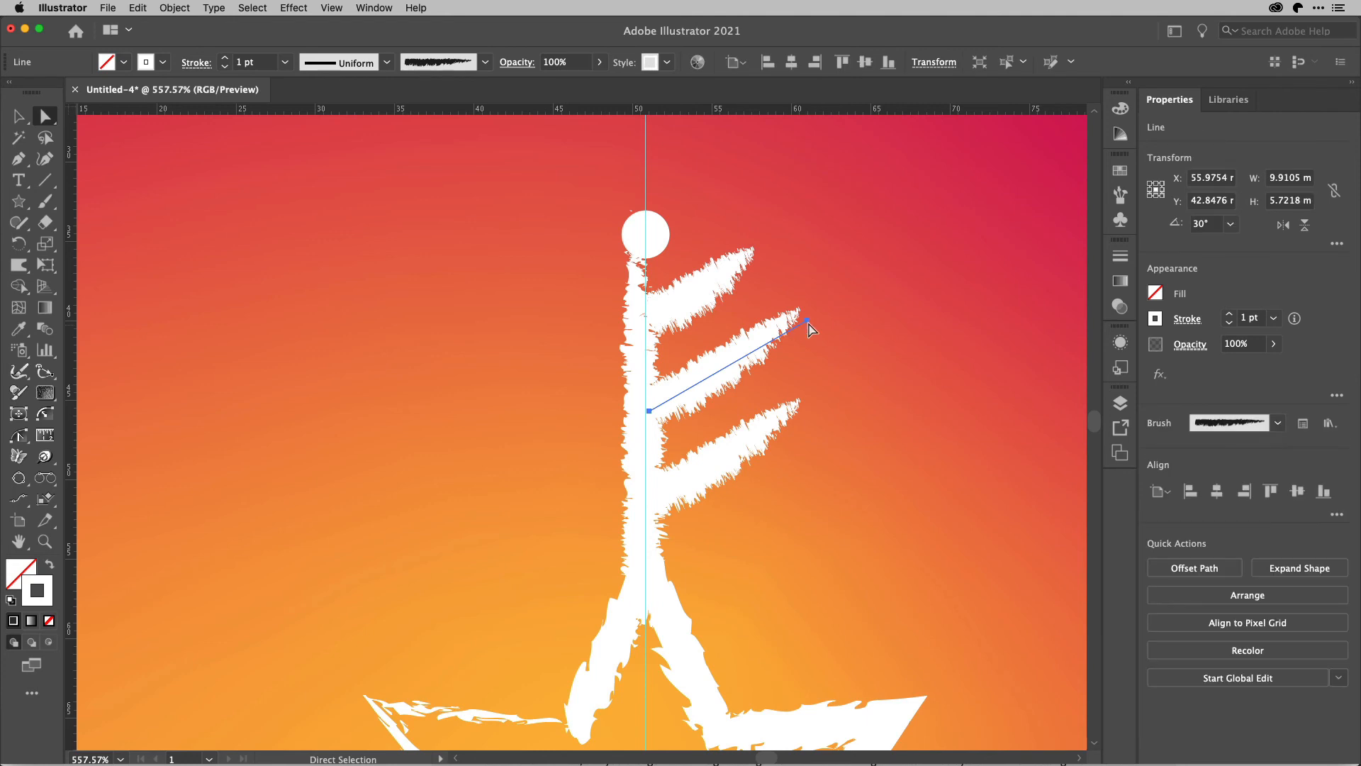
pyautogui.moveTo(784, 324)
pyautogui.mouseDown()
pyautogui.moveTo(783, 336)
pyautogui.moveTo(807, 321)
pyautogui.moveTo(788, 337)
pyautogui.mouseUp()
pyautogui.click(807, 321)
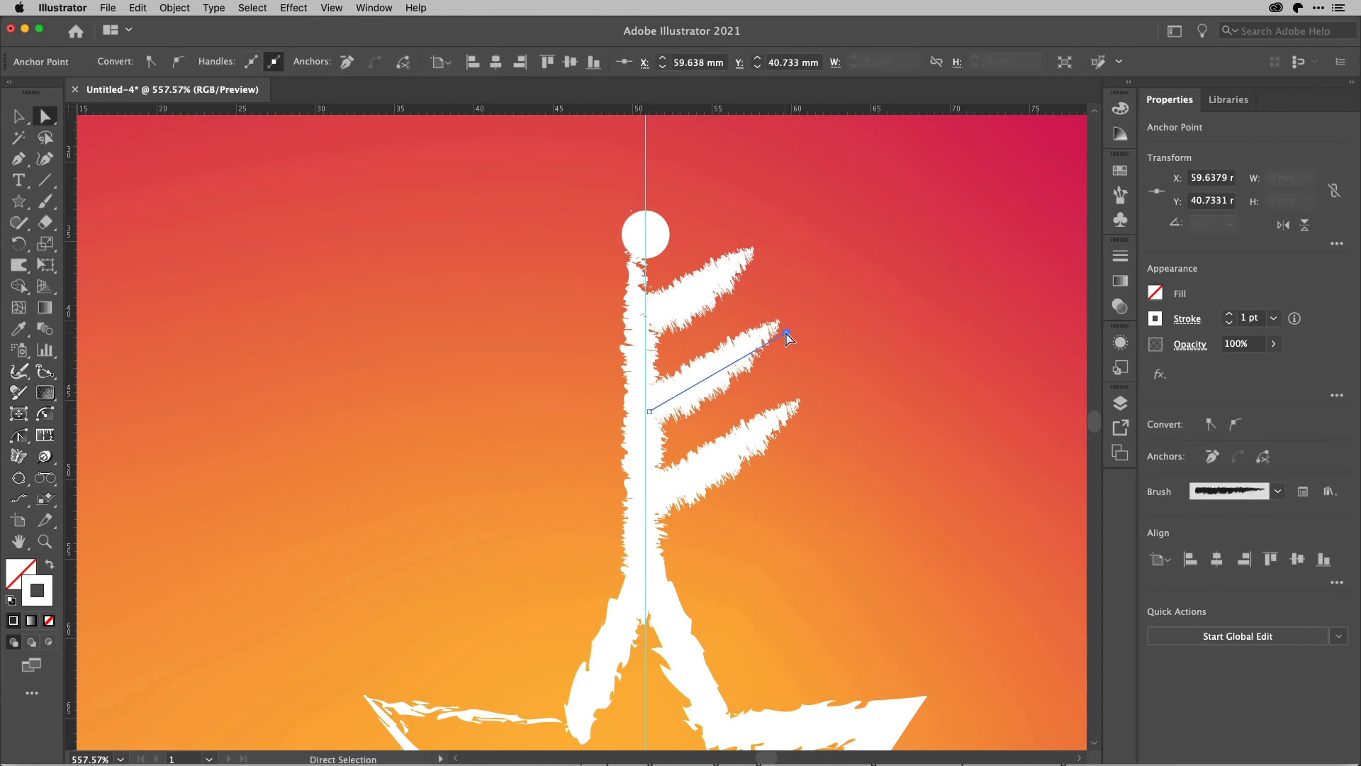
# Nudge the top branch left by one keyboard increment so its inner end meets the vertical line.
pyautogui.press('v')
pyautogui.click(832, 310)
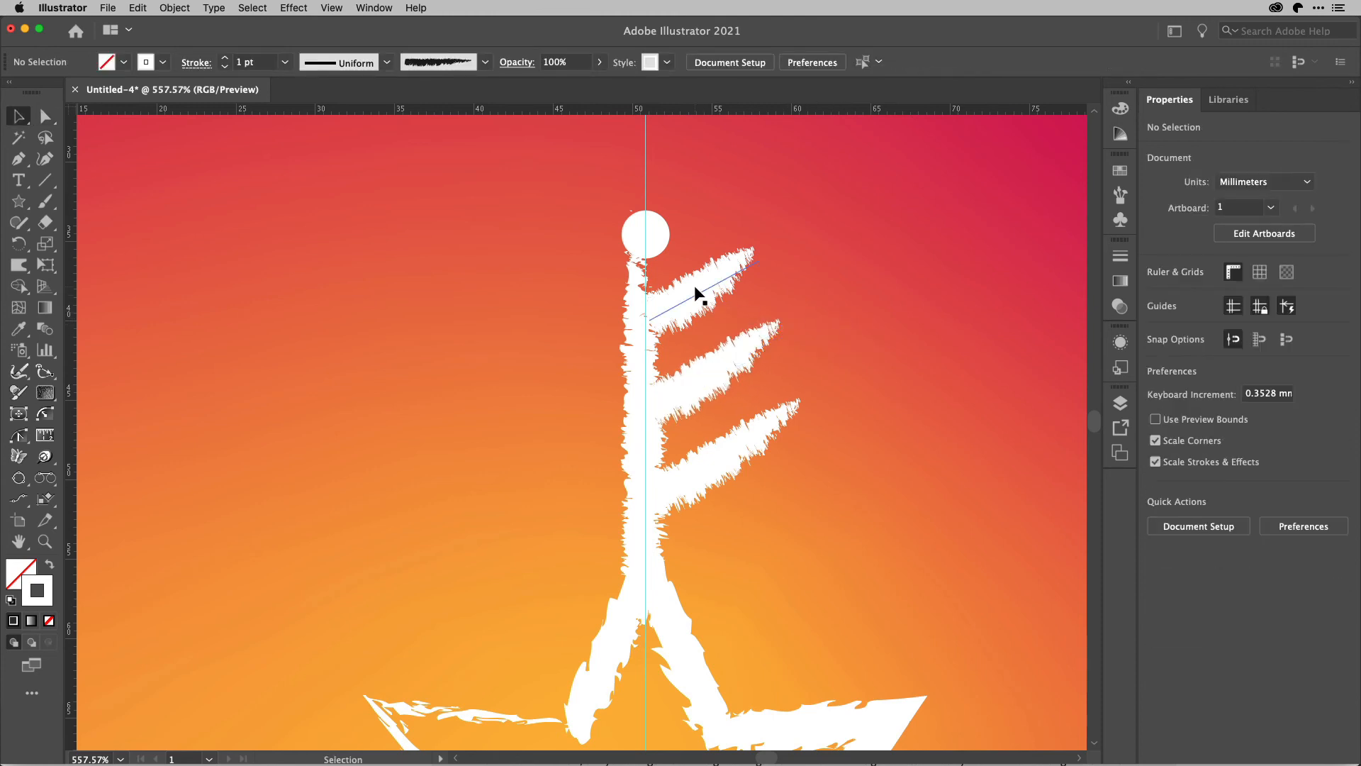
pyautogui.click(697, 291)
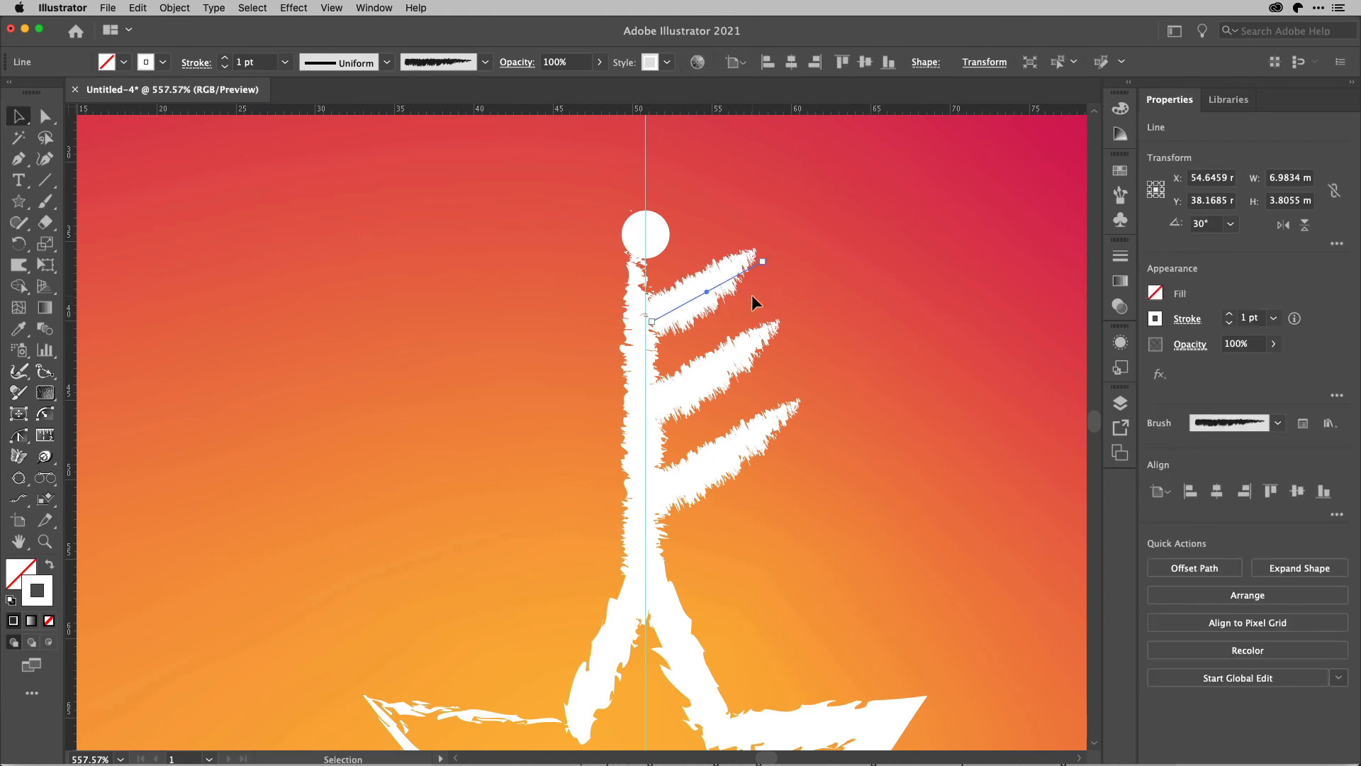
pyautogui.press('Left')
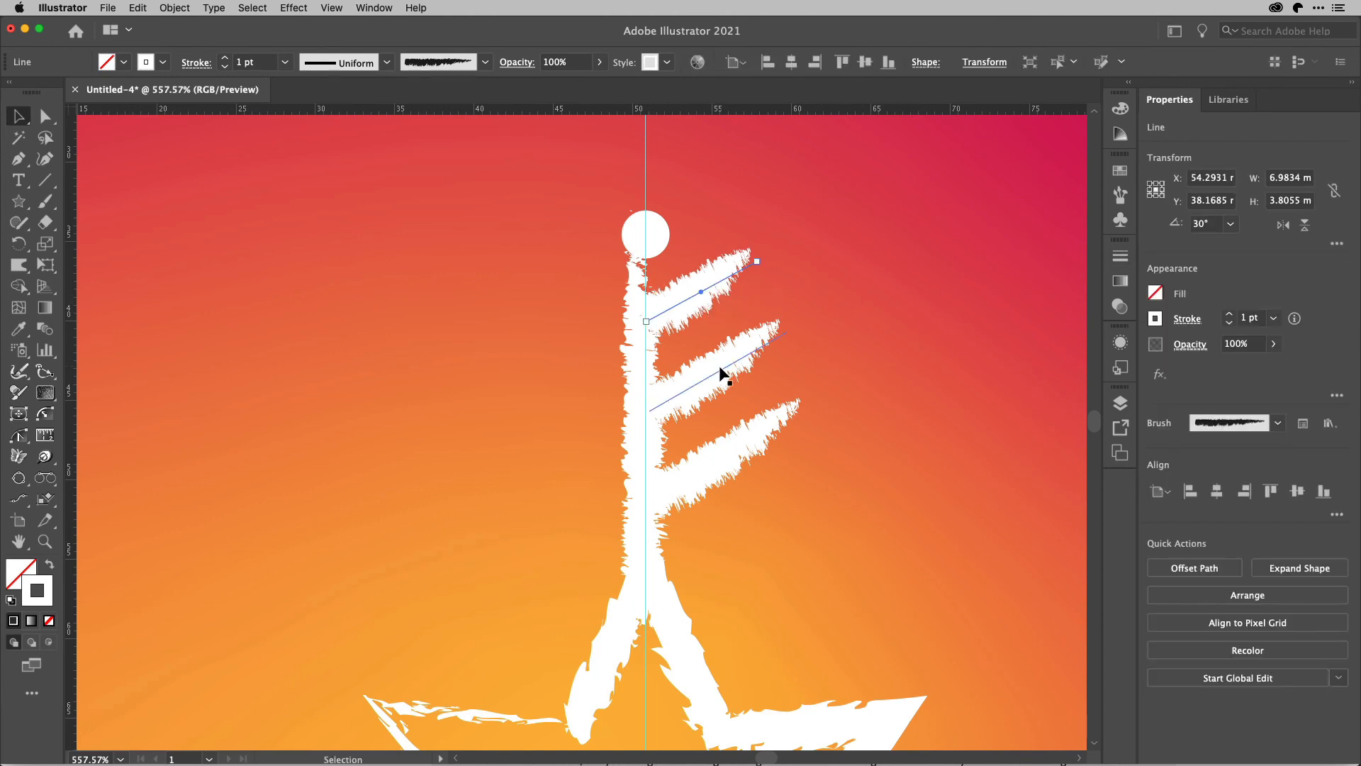
# Select all three branches and reflect a copy of them across a vertical axis set on the centre guide.
pyautogui.click(707, 382)
pyautogui.moveTo(742, 491); pyautogui.dragTo(698, 504)
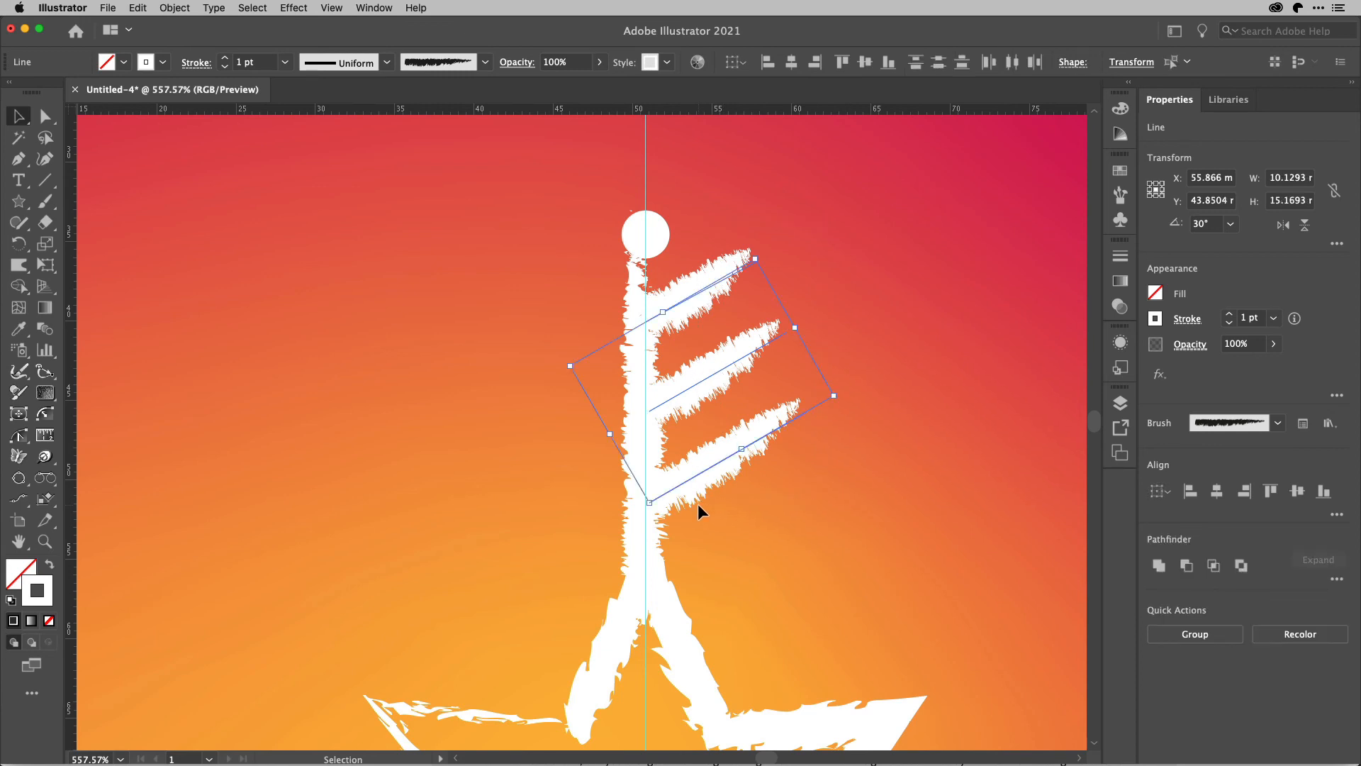
pyautogui.press('o')
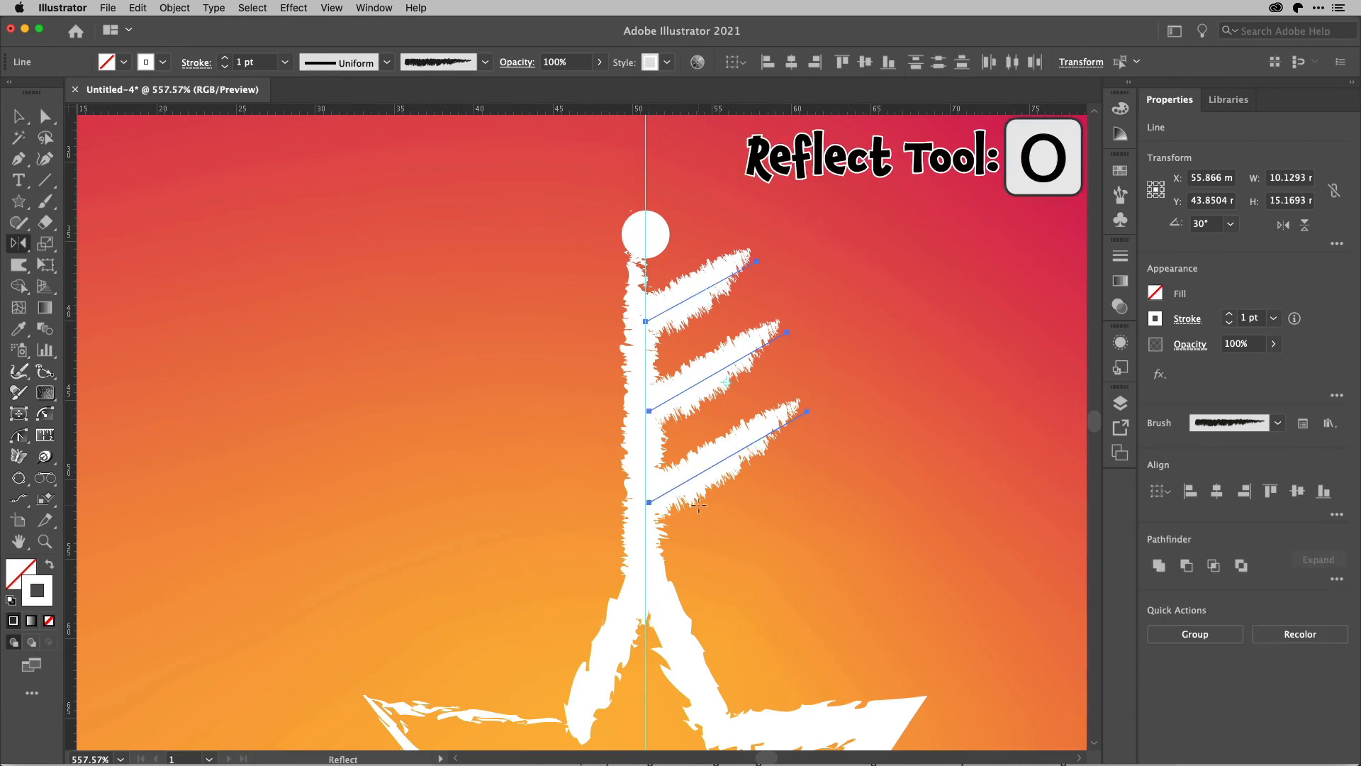
pyautogui.keyDown('alt'); pyautogui.click(644, 502); pyautogui.keyUp('alt')
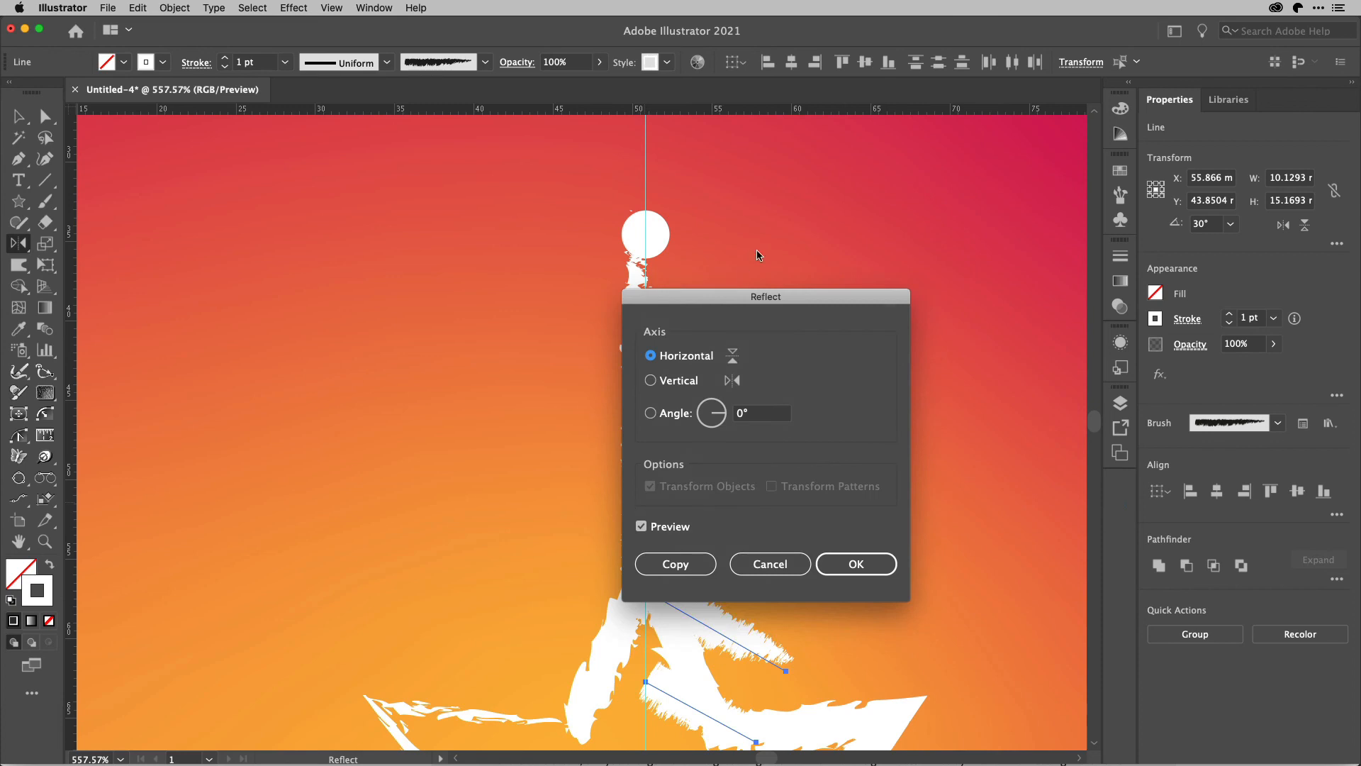
pyautogui.moveTo(748, 299); pyautogui.dragTo(942, 257)
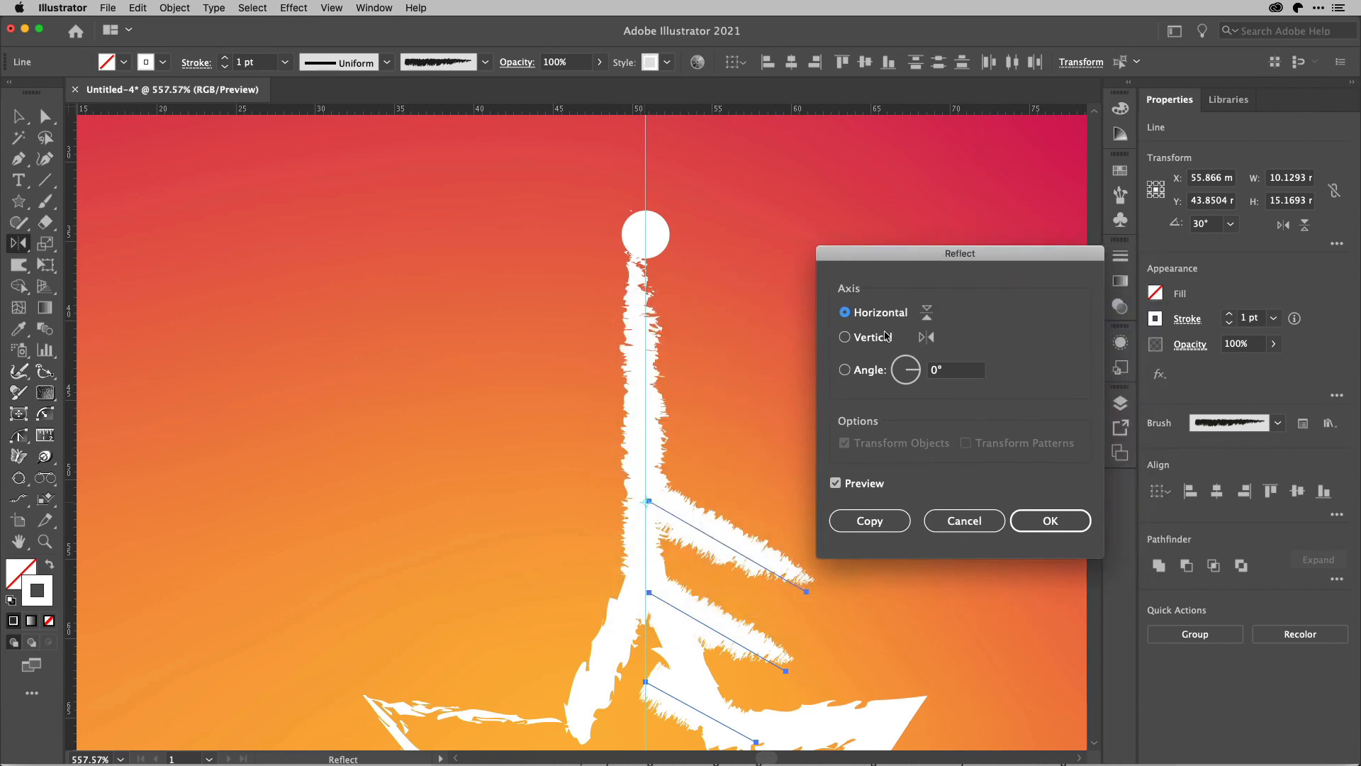
pyautogui.click(877, 339)
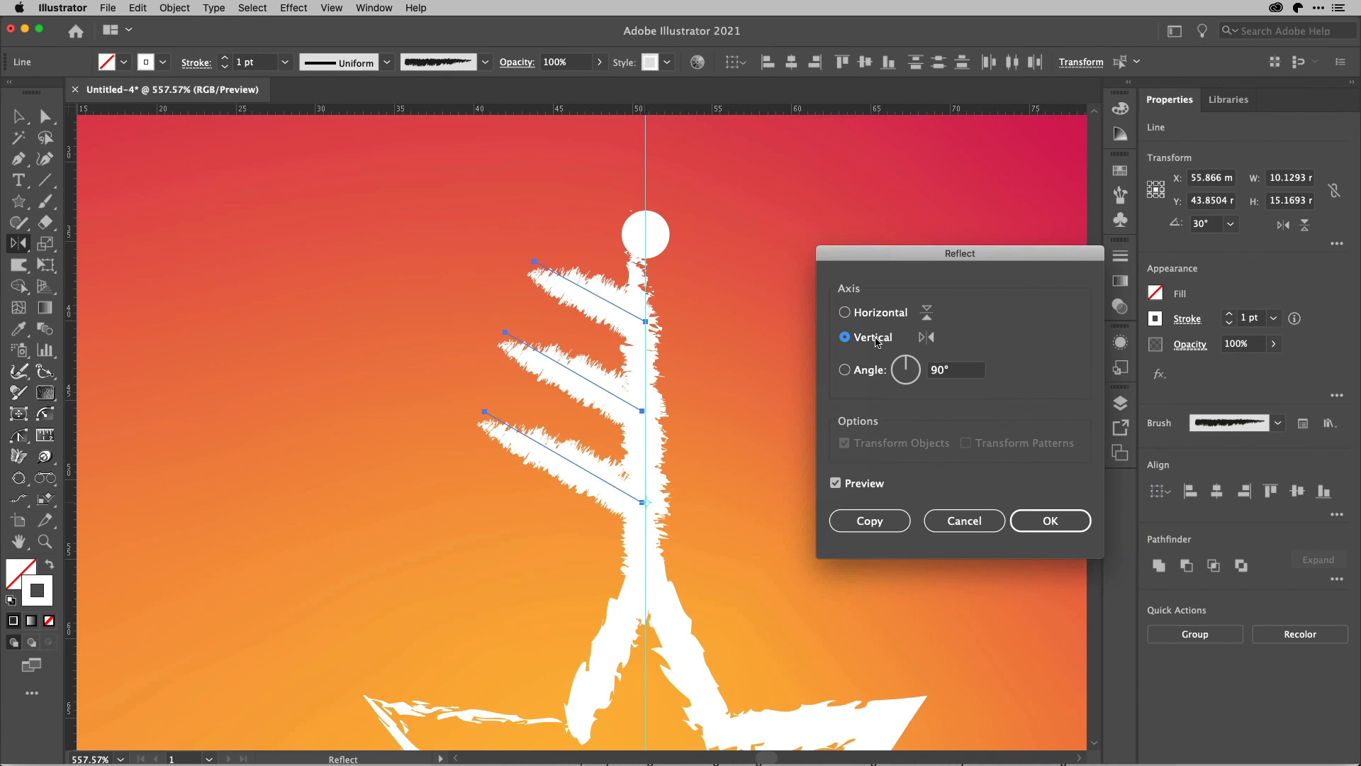
pyautogui.hotkey('alt', 'Return')
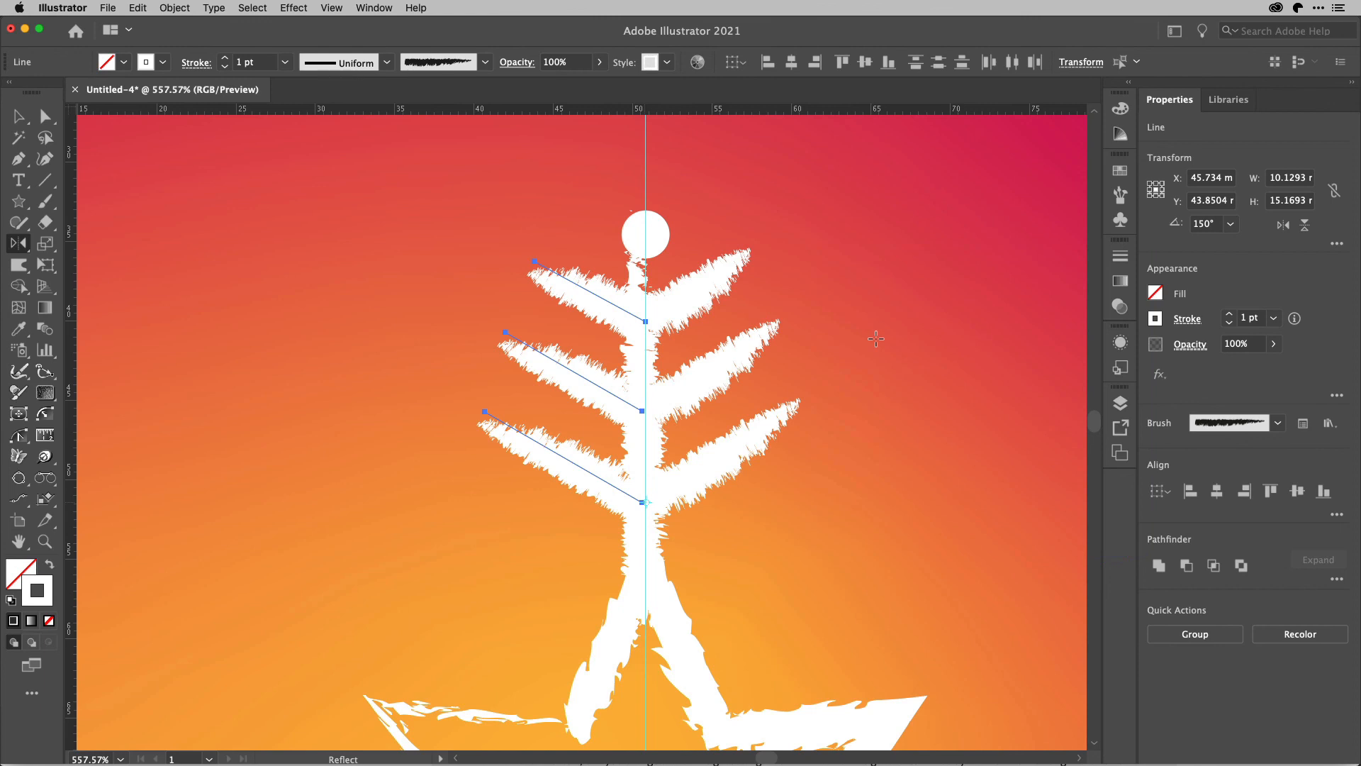
# Select the vertical line with its six branches and group them into one snowflake arm.
pyautogui.press('v')
pyautogui.moveTo(831, 219); pyautogui.dragTo(542, 550)
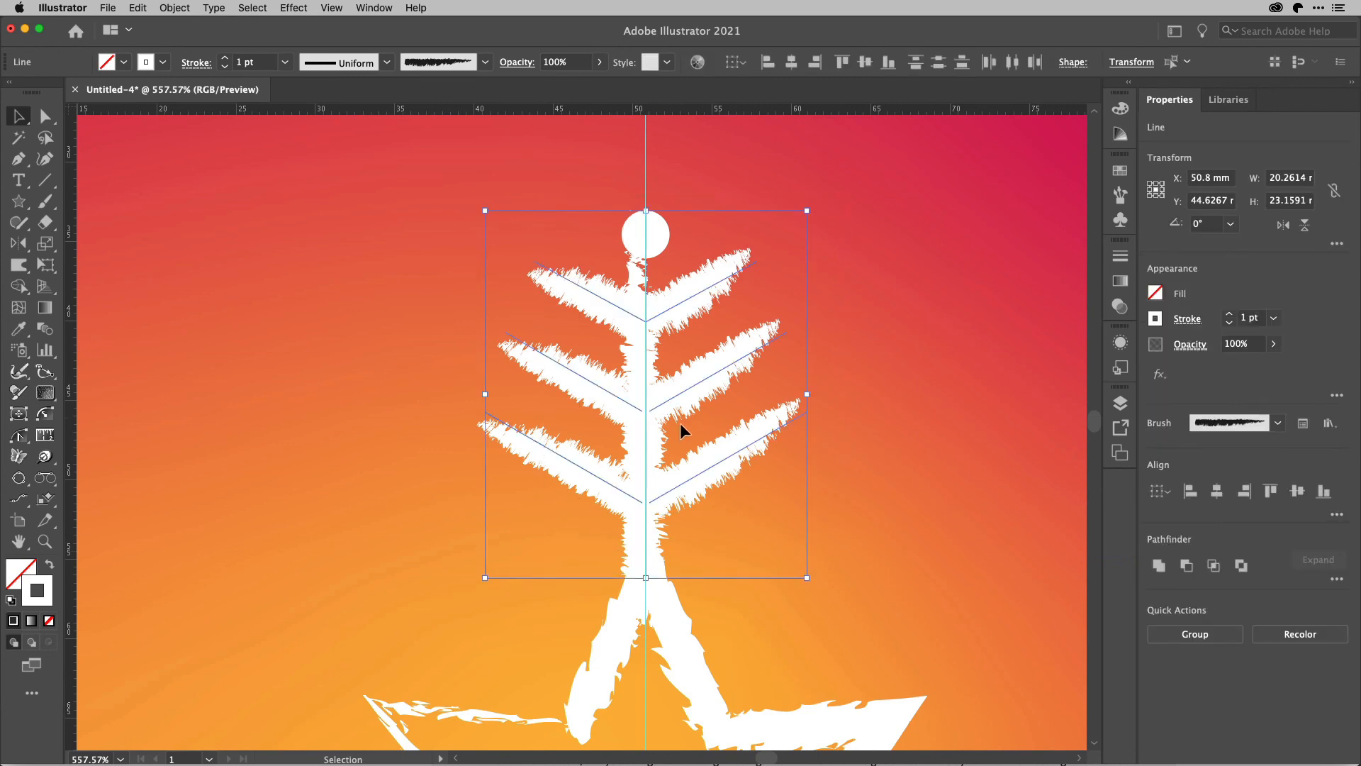
pyautogui.press('a')
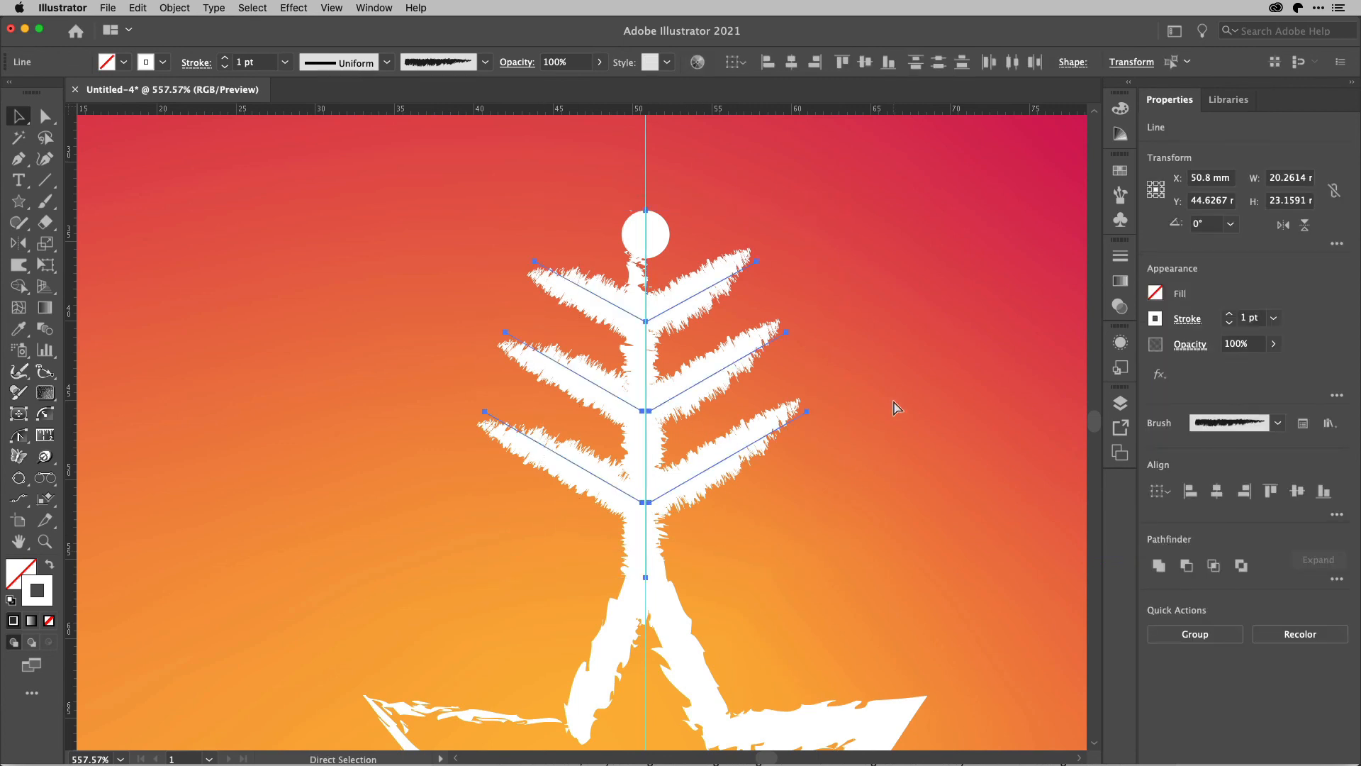
pyautogui.press('super+0')
pyautogui.press('v')
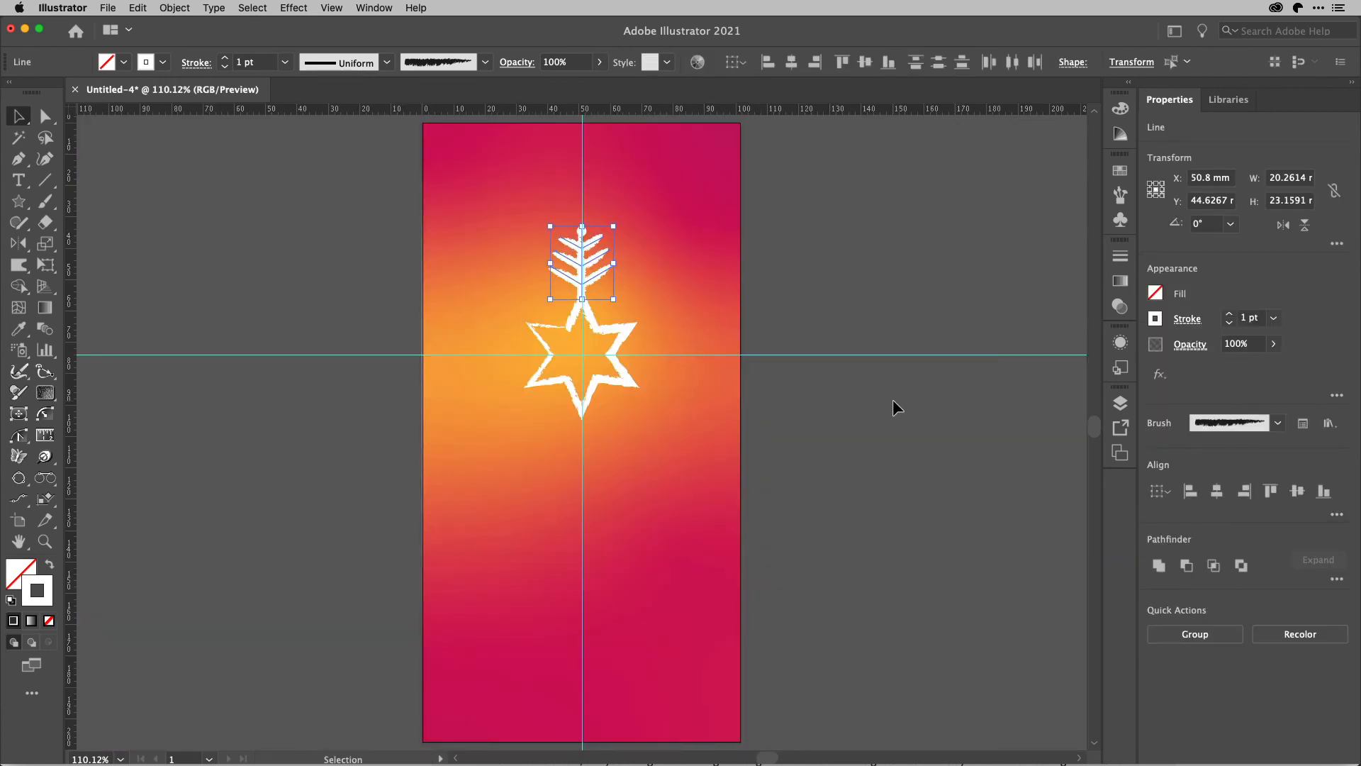
pyautogui.press('super+g')
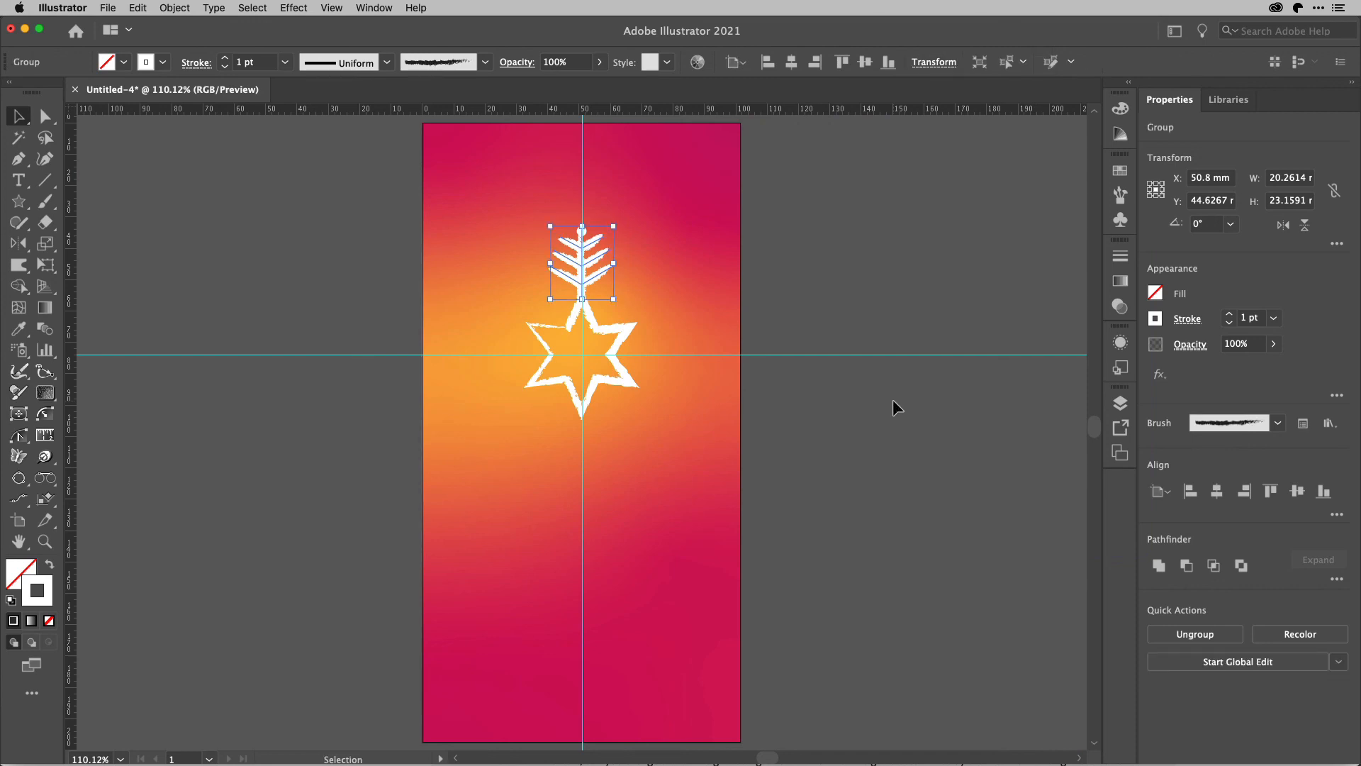
# Rotate a copy of the arm group by 60° around the intersection of the guides at the star's centre.
pyautogui.press('r')
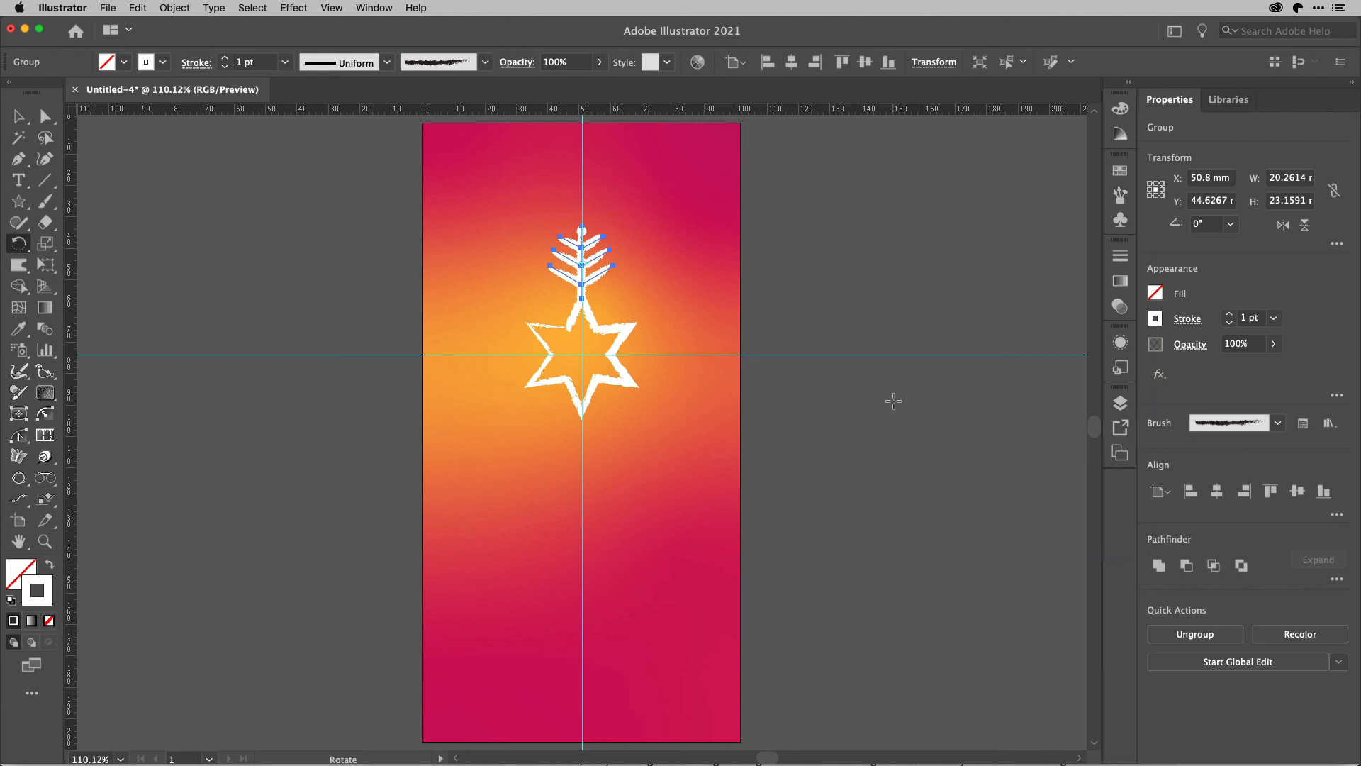
pyautogui.keyDown('alt'); pyautogui.click(581, 353); pyautogui.keyUp('alt')
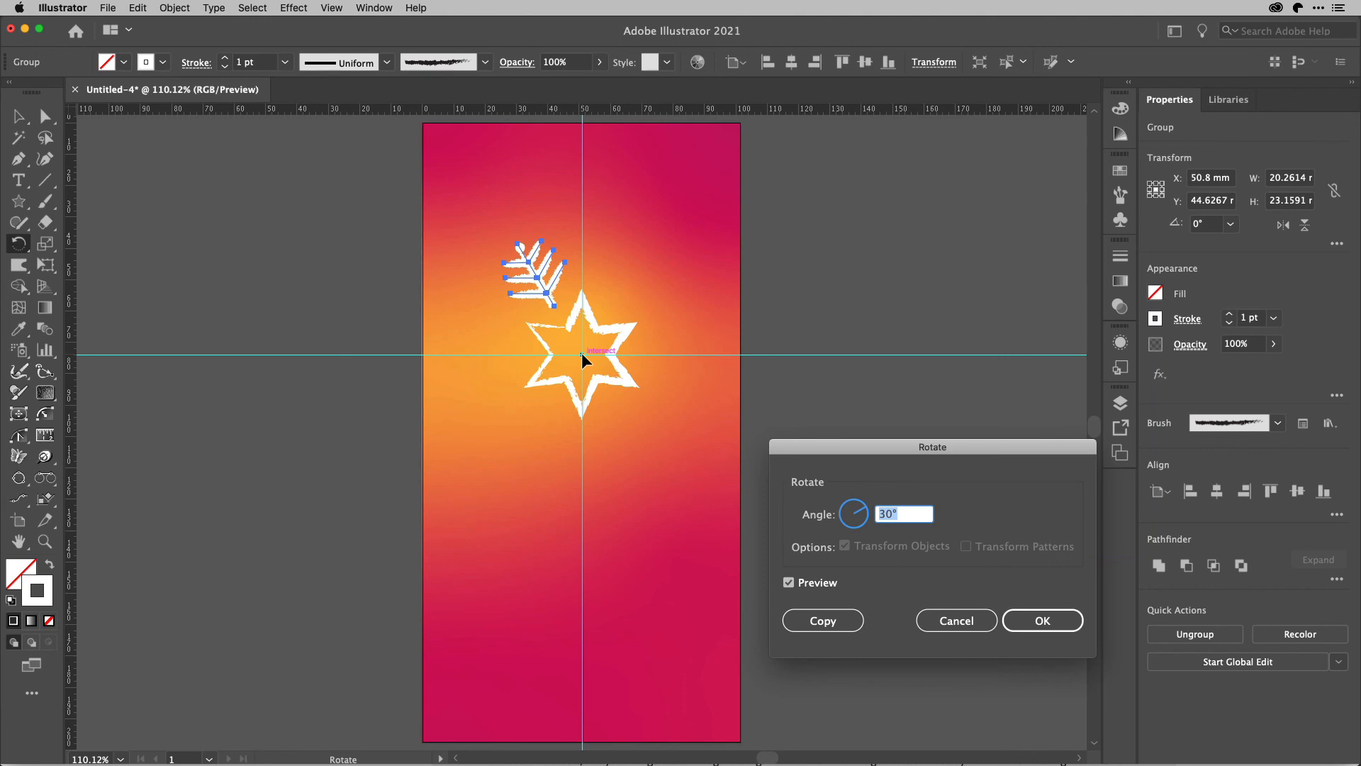
pyautogui.write('60')
pyautogui.press('Tab')
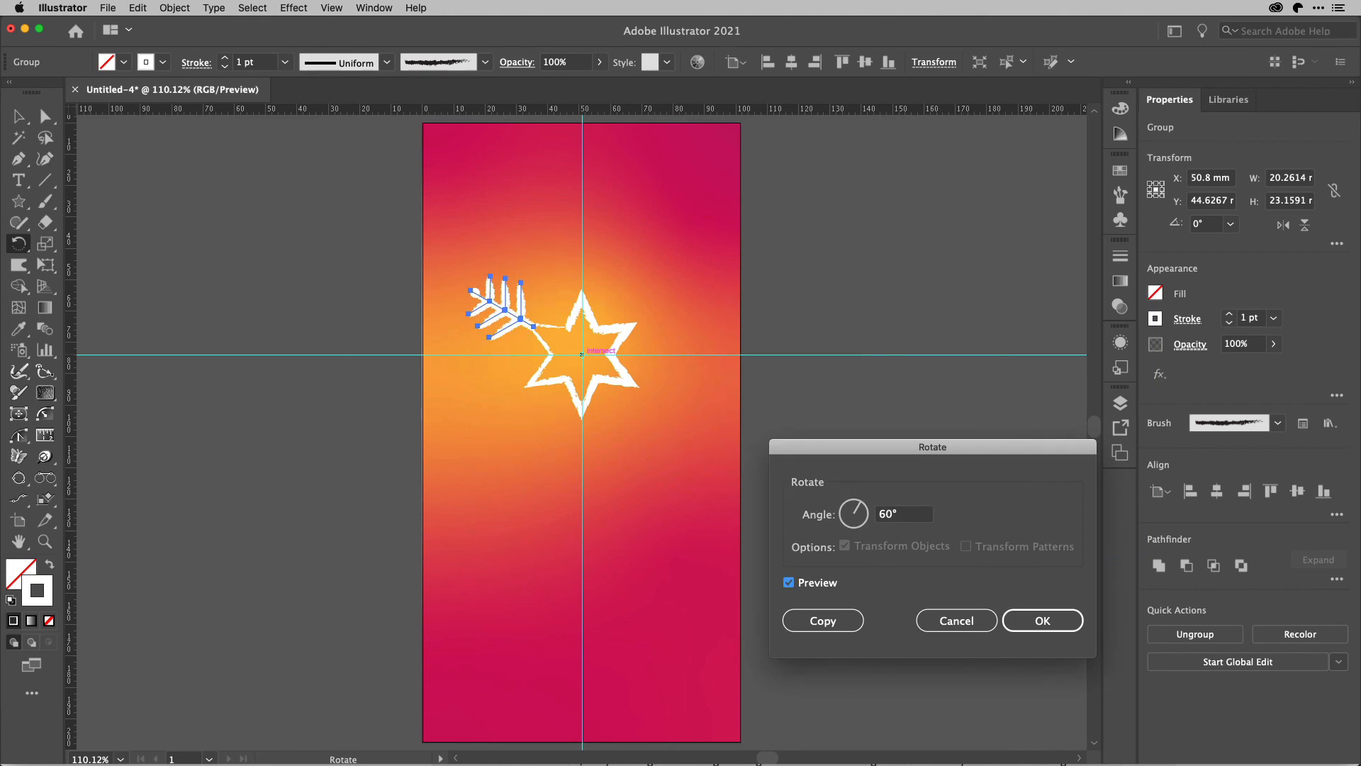
pyautogui.hotkey('alt', 'Return')
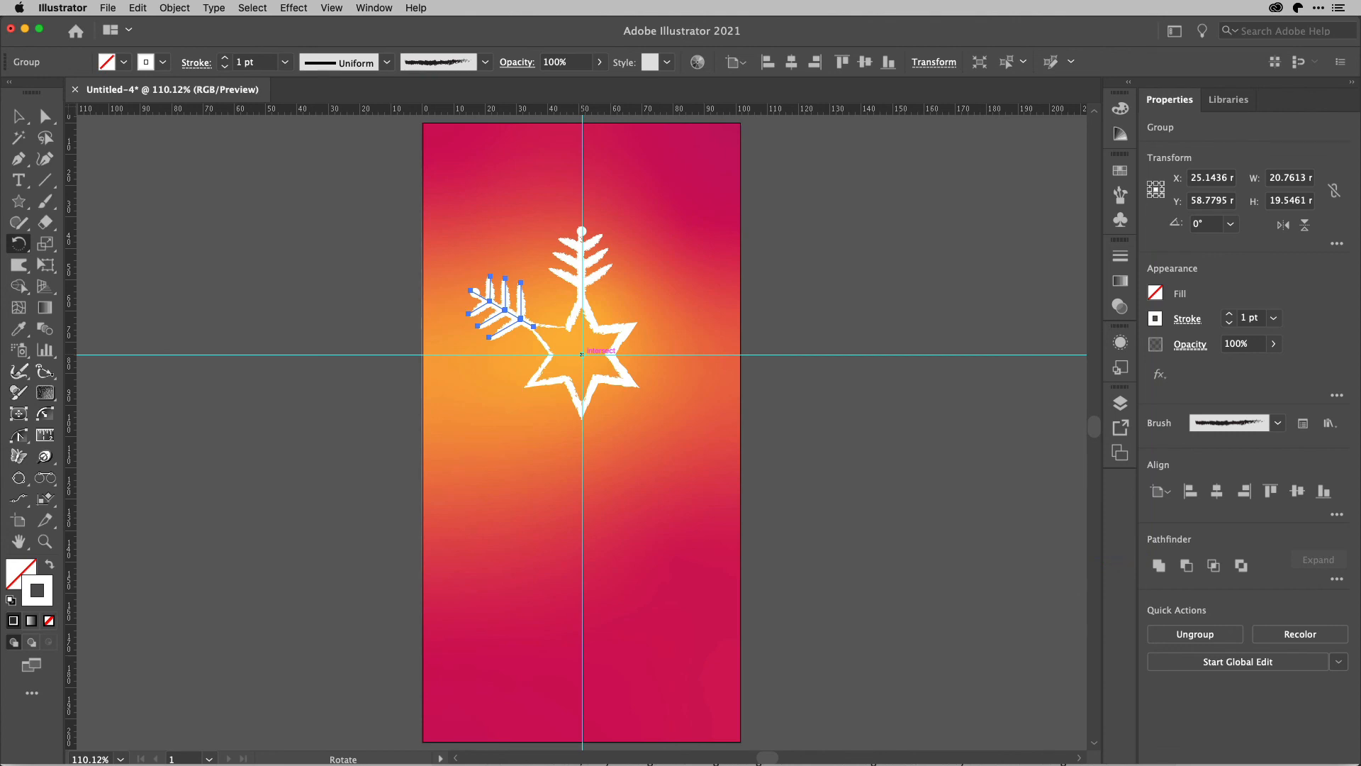
# Repeat the 60° rotated copy four more times so every star point has an arm, and deselect the artwork.
pyautogui.press('super+d')
pyautogui.press('super+d')
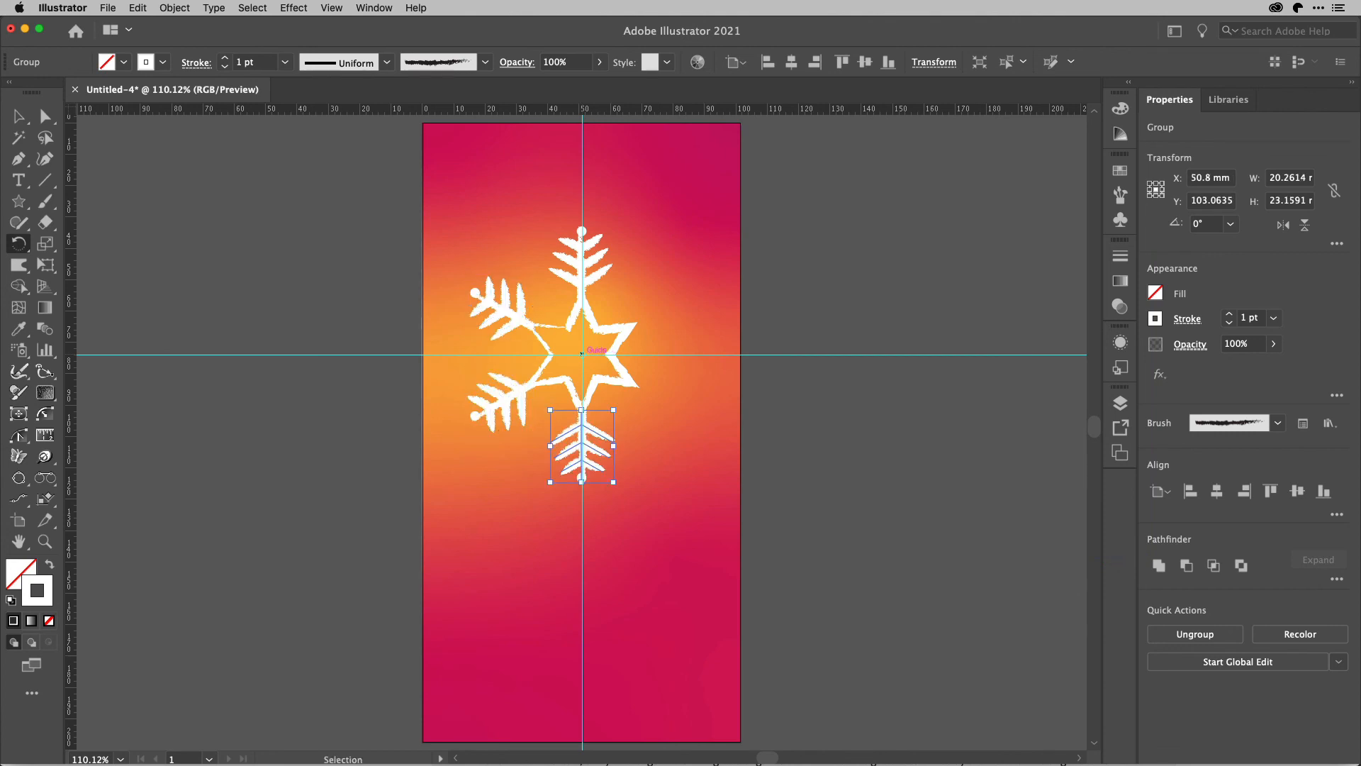
pyautogui.press('super+d')
pyautogui.press('super+d')
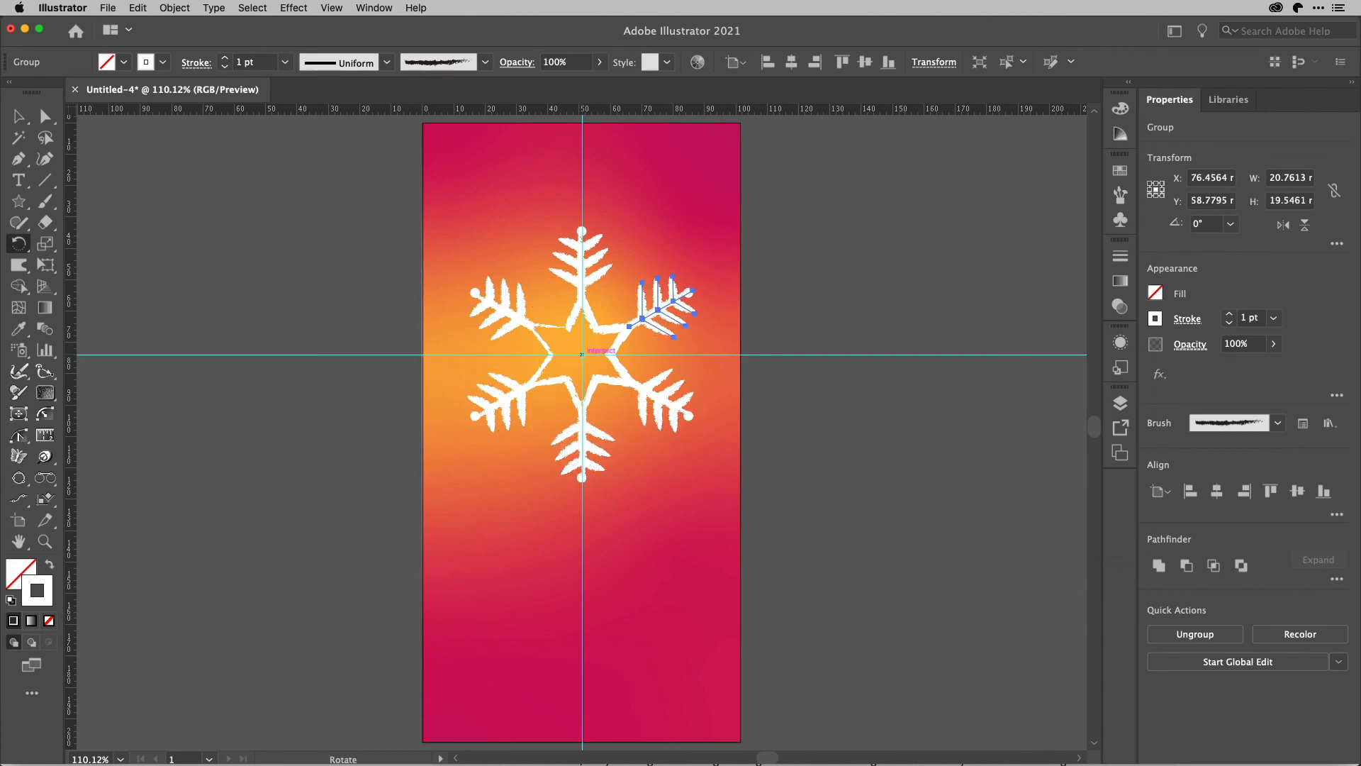
pyautogui.click(17, 117)
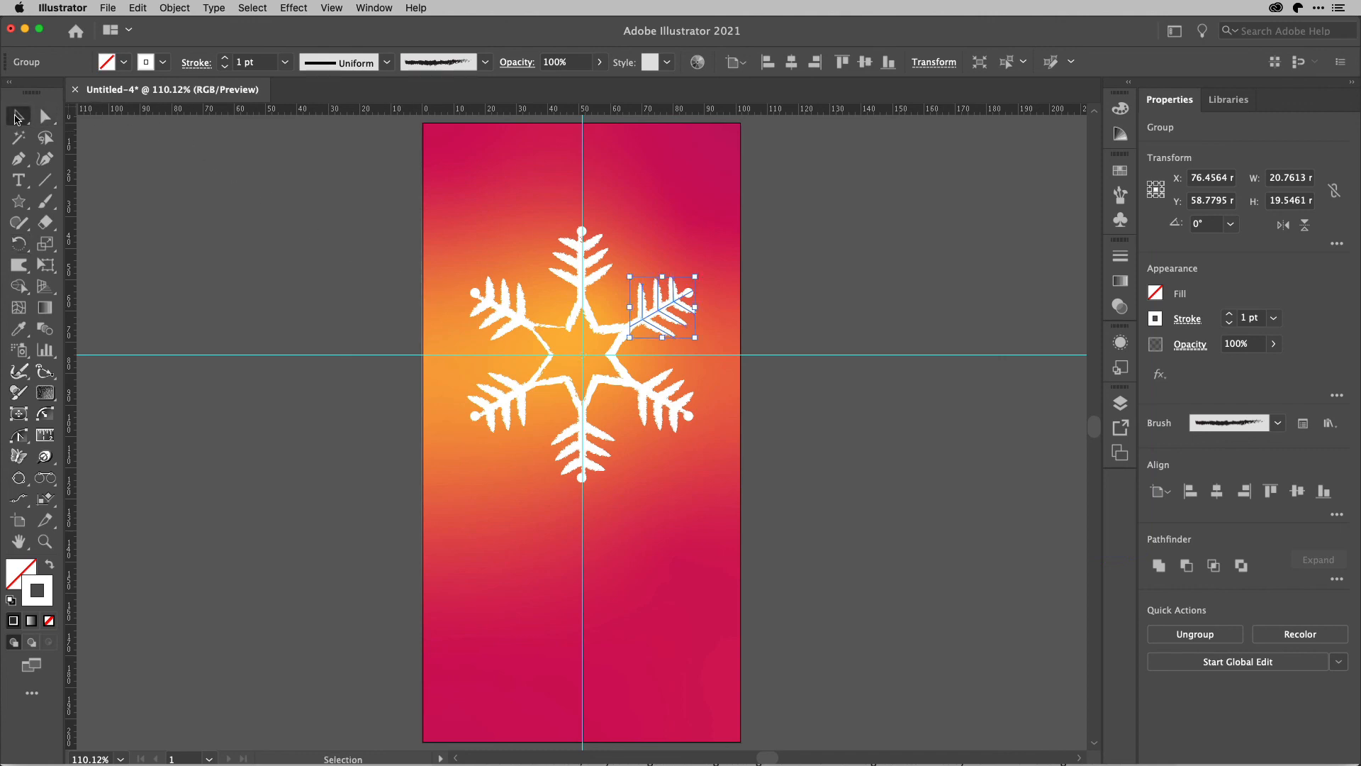
pyautogui.click(200, 185)
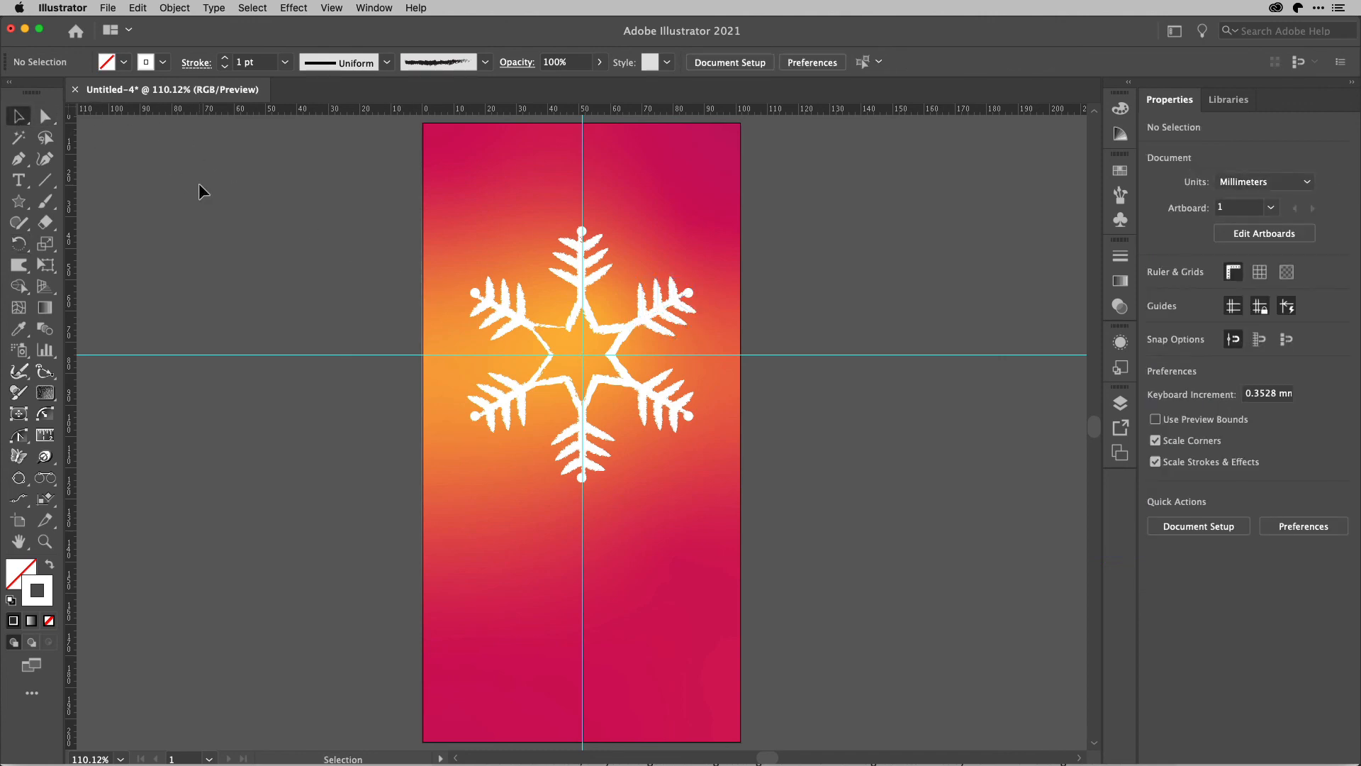